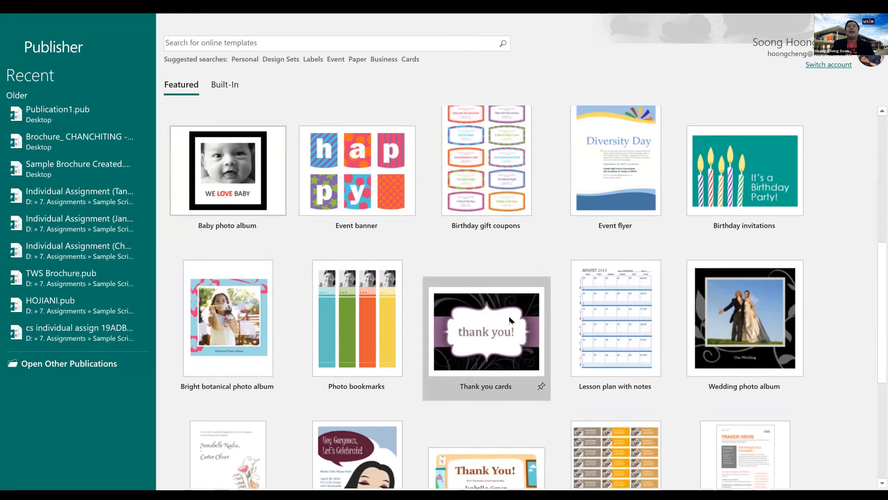
# Step: Create a new publication from the Blank 11 x 8.5" template
pyautogui.scroll(2, 486, 254)
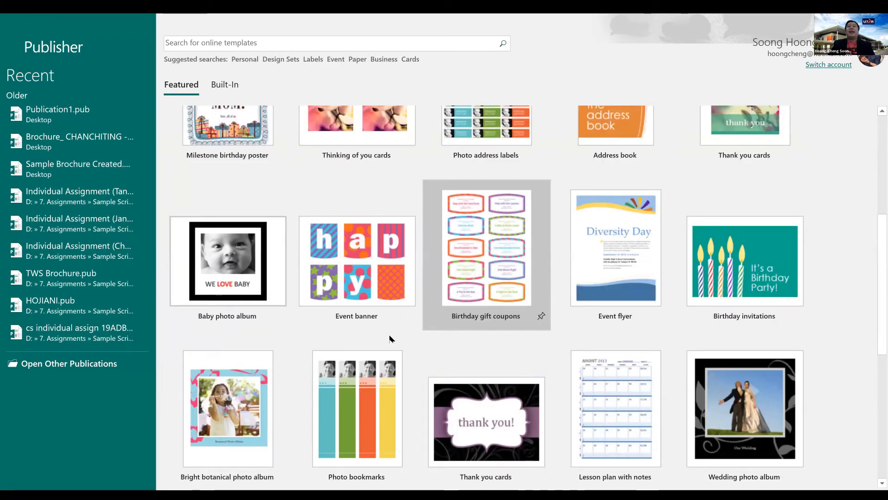
pyautogui.scroll(5, 390, 338)
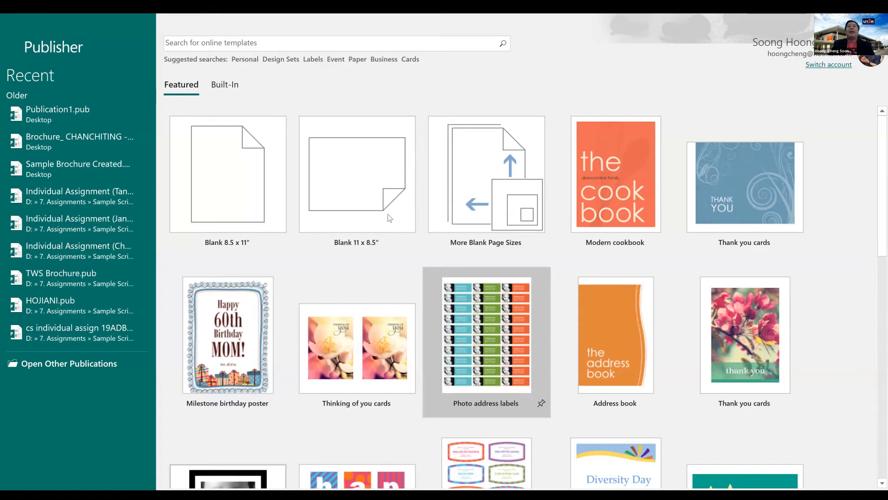
pyautogui.click(351, 195)
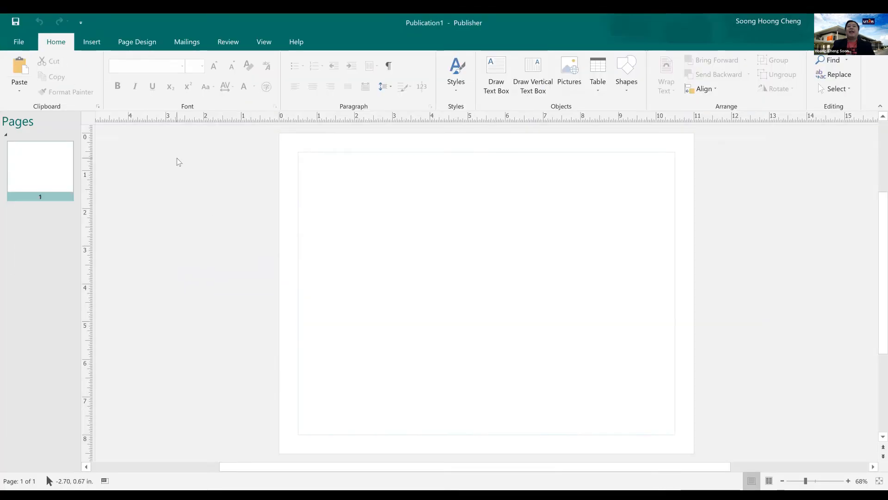
# Step: Set the page size to A4 (Landscape) and apply built-in guides for three columns with a heading band
pyautogui.click(135, 42)
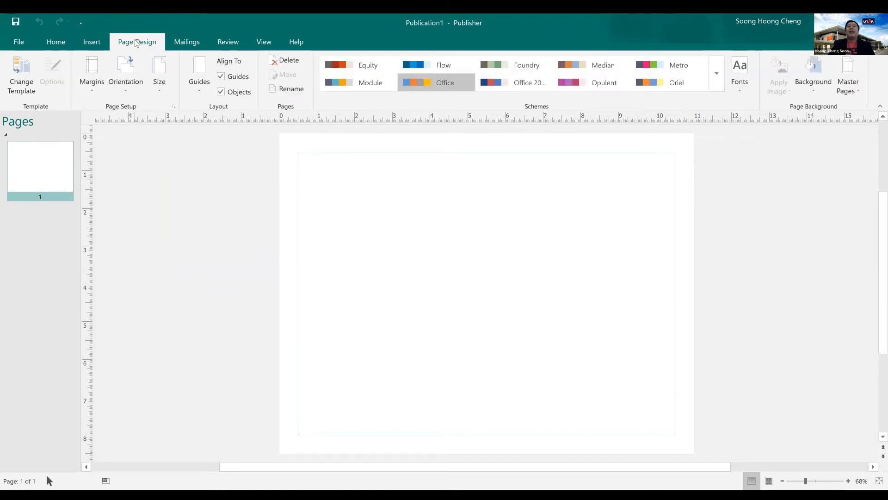
pyautogui.click(159, 89)
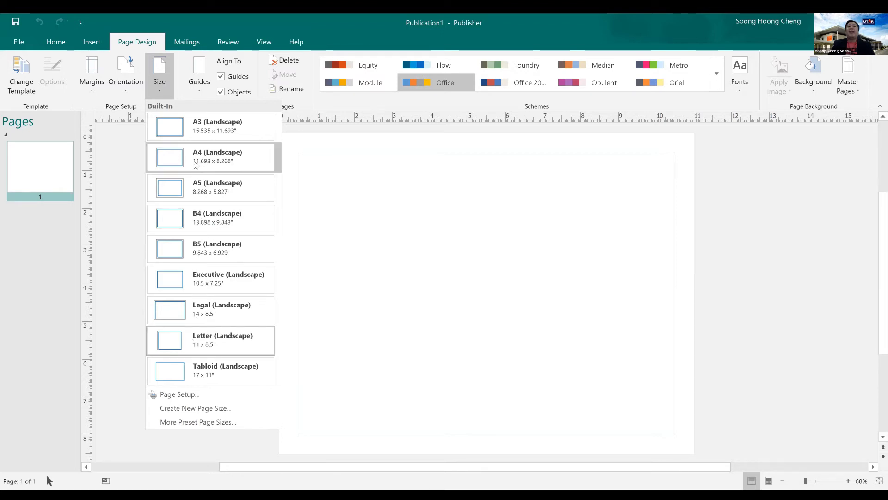
pyautogui.click(151, 171)
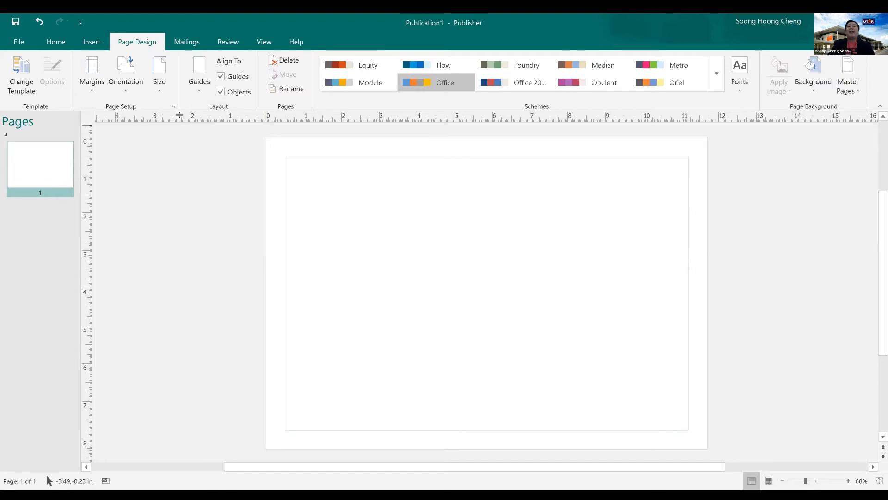
pyautogui.click(198, 87)
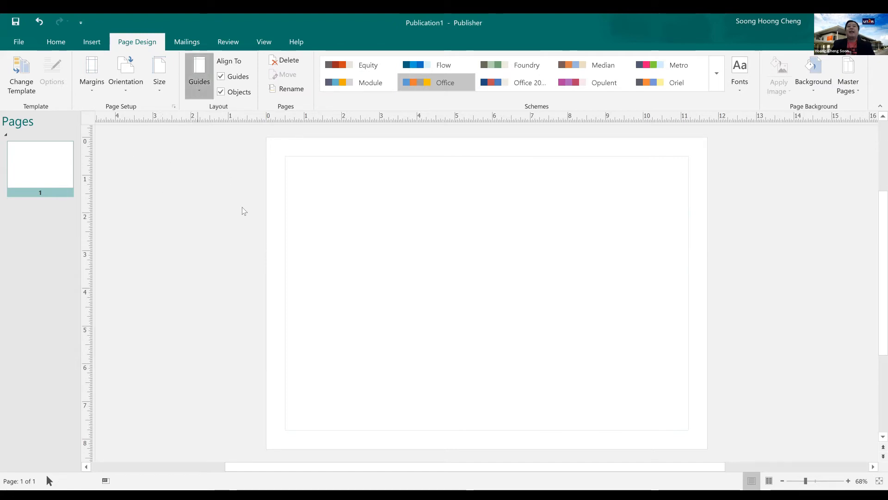
pyautogui.click(263, 211)
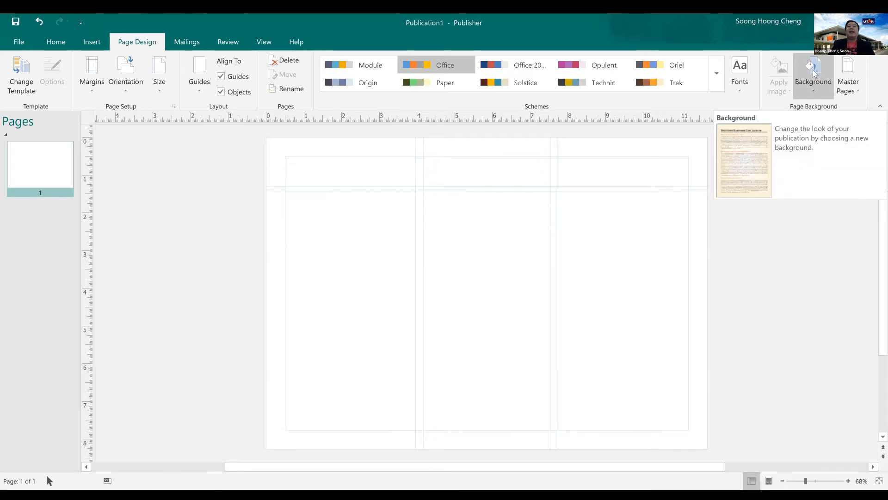
# Step: Fill the page background with samsung-gear-vr.jpg from the brochure folder's Picture Source File folder on the Desktop
pyautogui.click(812, 70)
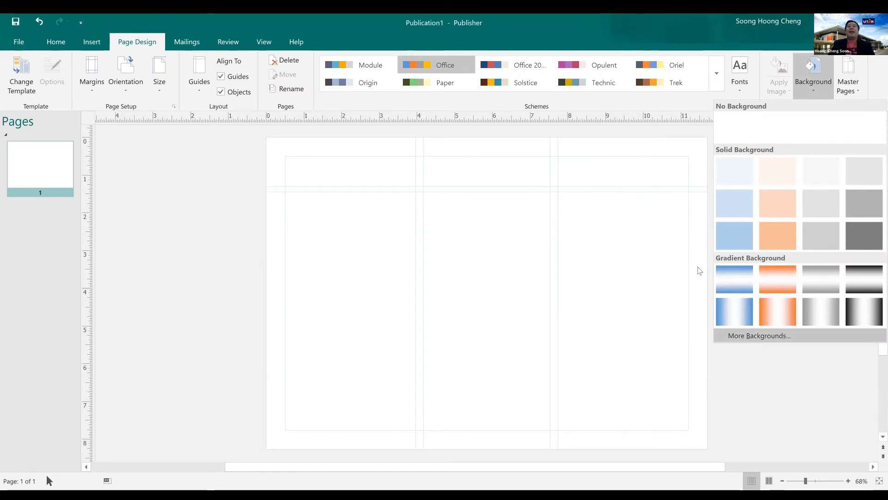
pyautogui.click(369, 202)
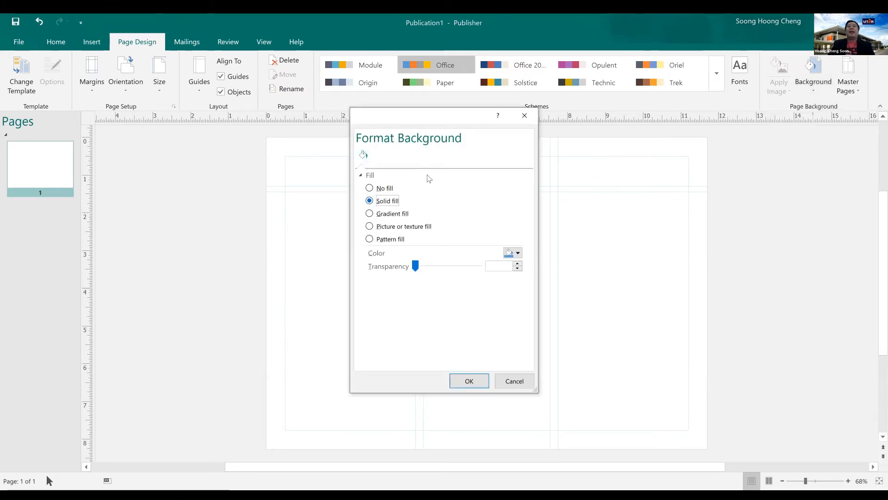
pyautogui.click(412, 227)
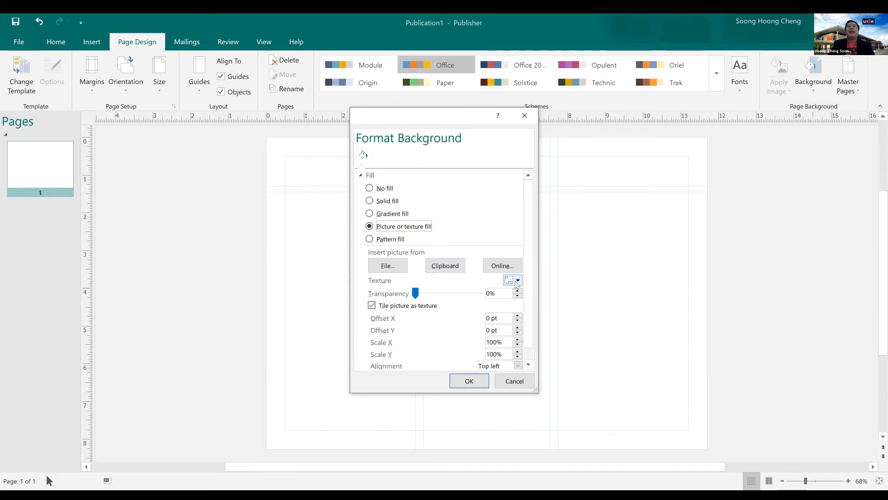
pyautogui.click(396, 267)
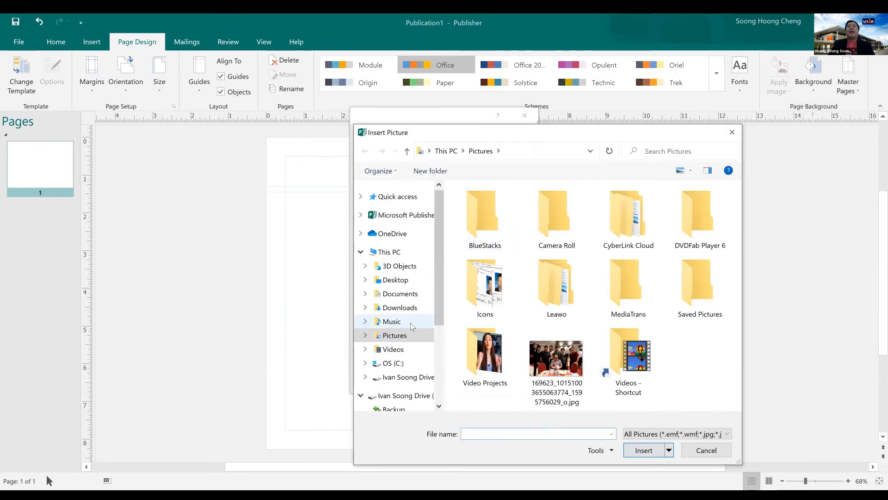
pyautogui.click(396, 279)
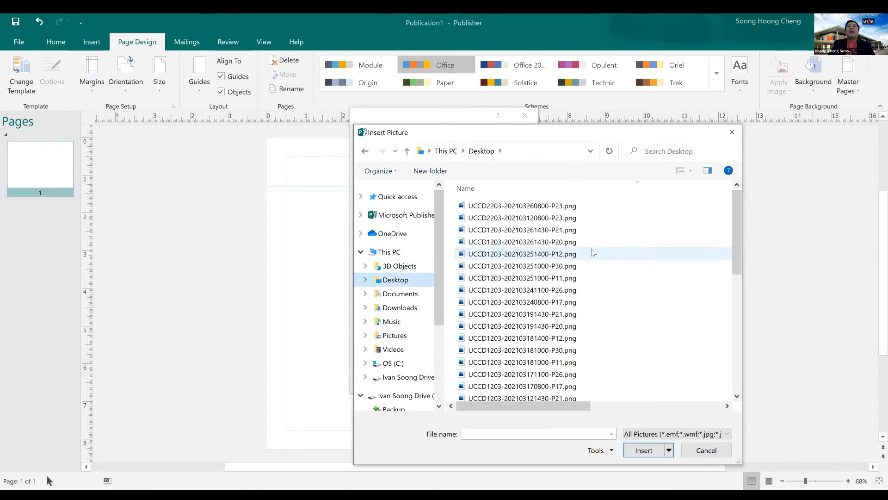
pyautogui.scroll(-10, 592, 253)
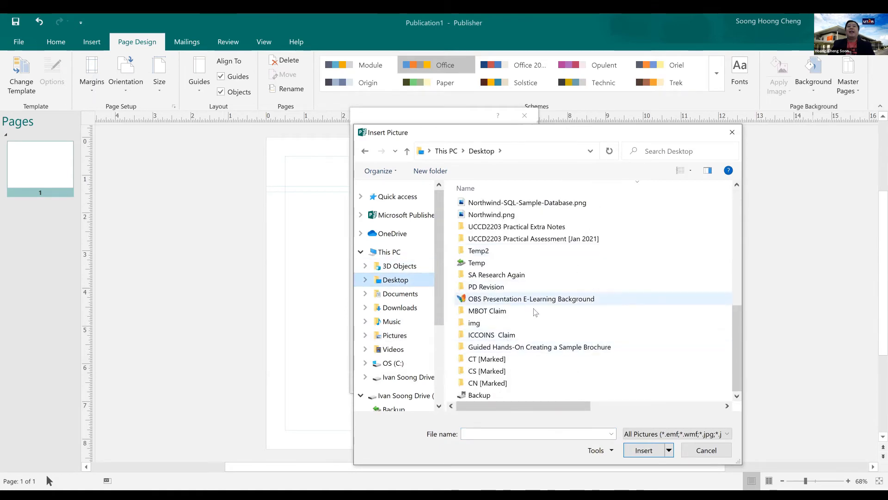
pyautogui.doubleClick(530, 351)
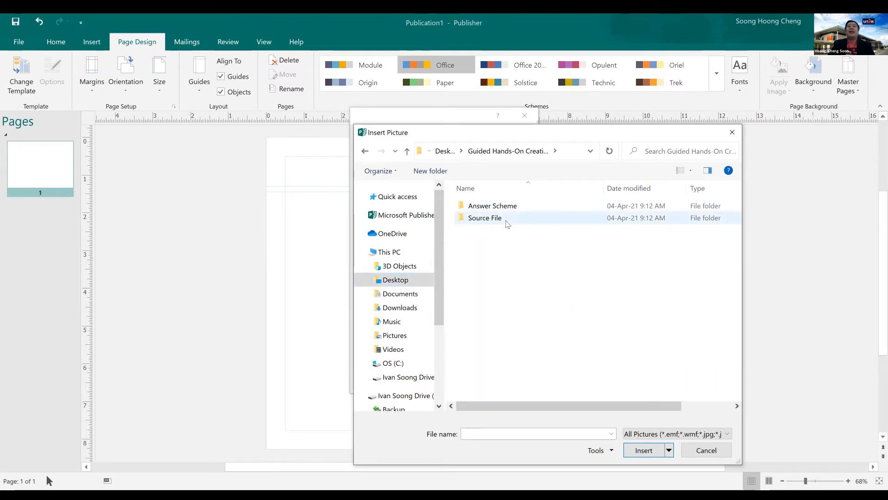
pyautogui.doubleClick(507, 220)
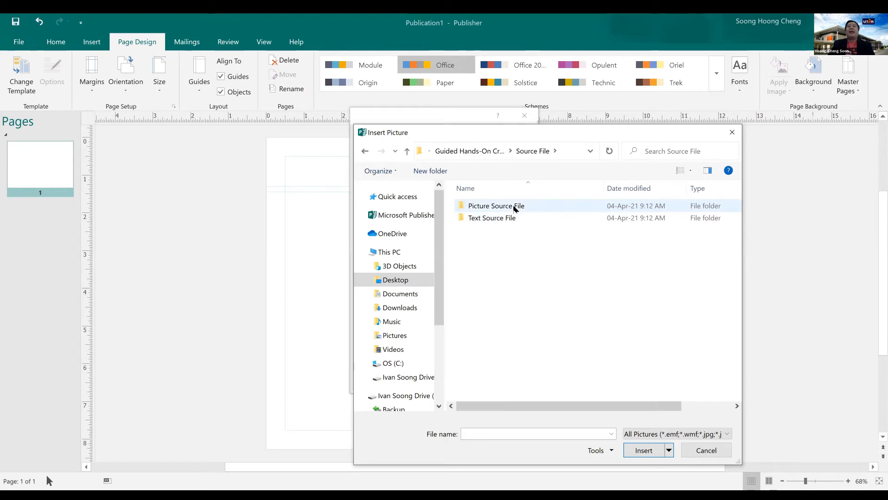
pyautogui.doubleClick(515, 207)
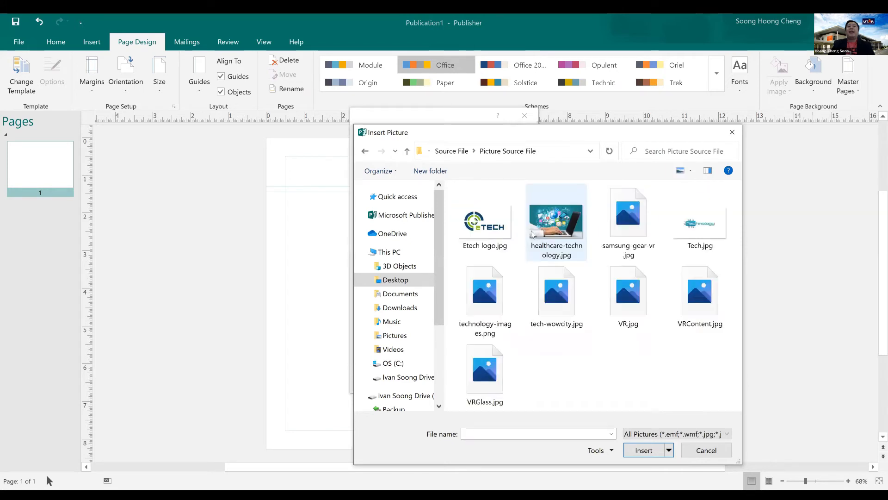
pyautogui.click(632, 228)
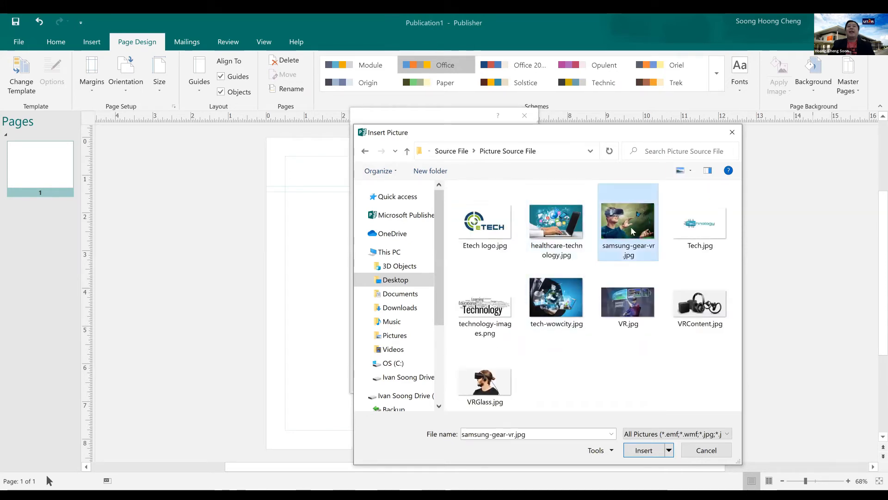
pyautogui.doubleClick(631, 226)
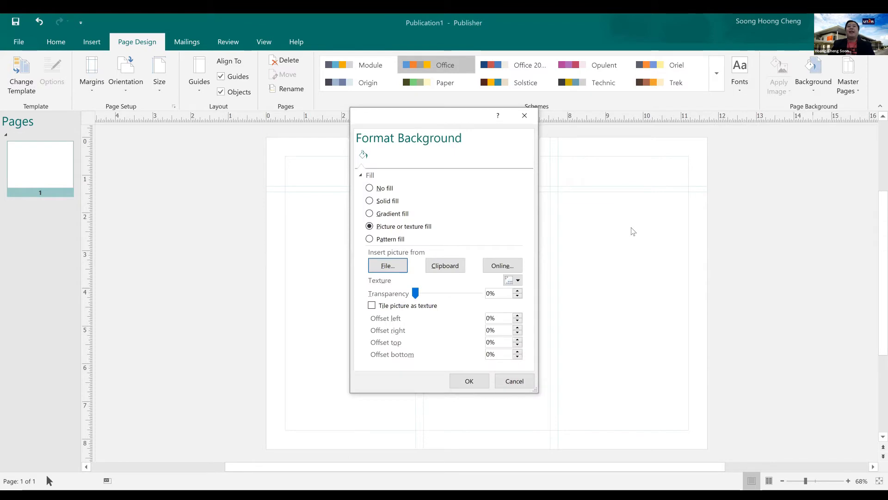
pyautogui.click(469, 381)
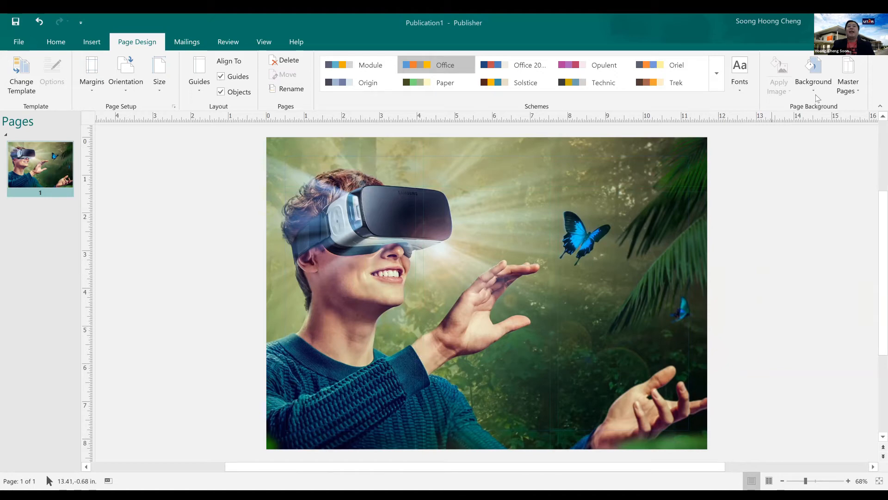
# Step: Reapply samsung-gear-vr.jpg as the background picture with its transparency set to 70%
pyautogui.click(812, 81)
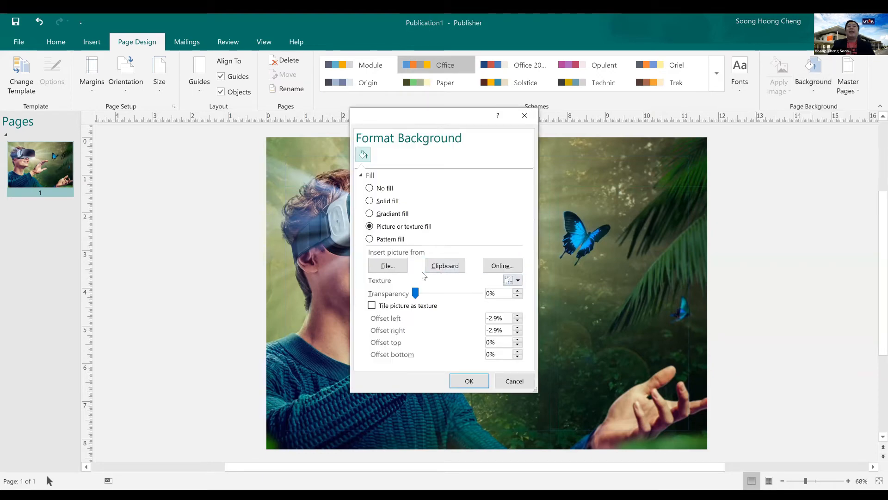
pyautogui.click(398, 266)
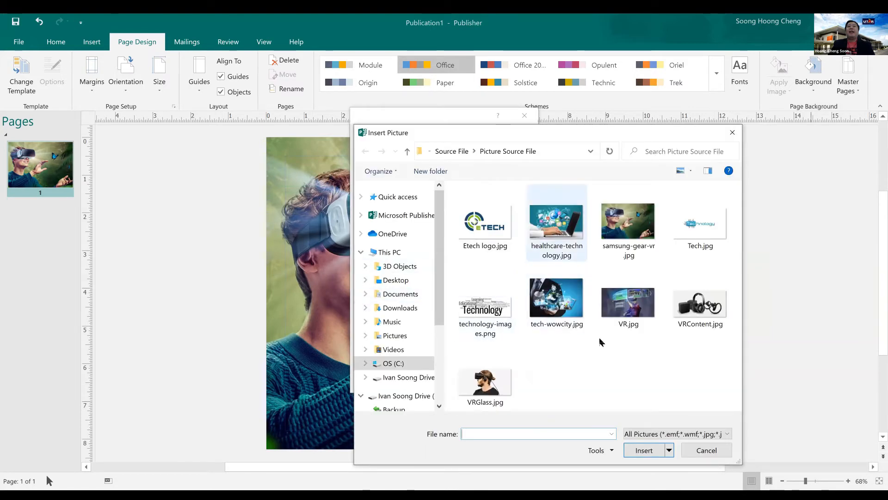
pyautogui.doubleClick(627, 238)
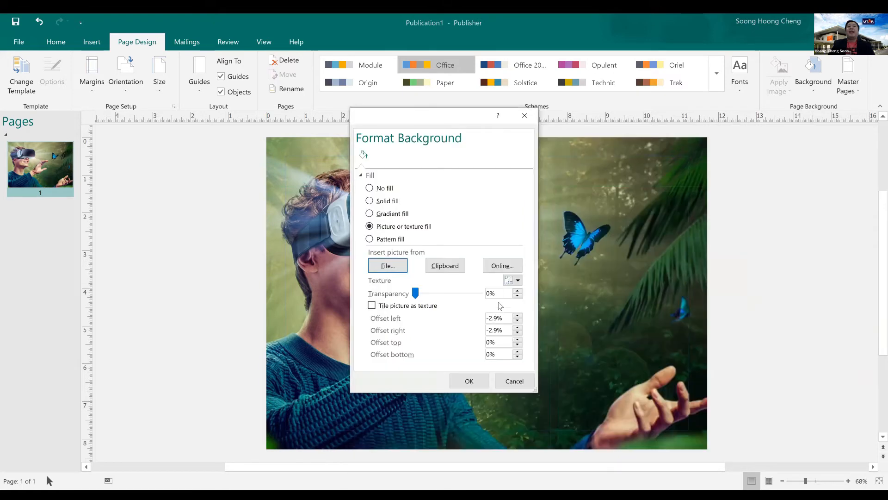
pyautogui.doubleClick(491, 295)
pyautogui.write('70%')
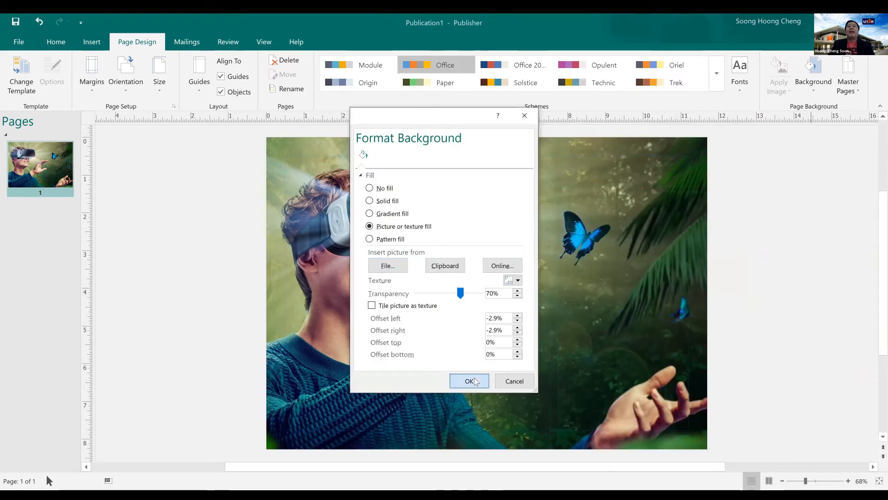
pyautogui.click(470, 381)
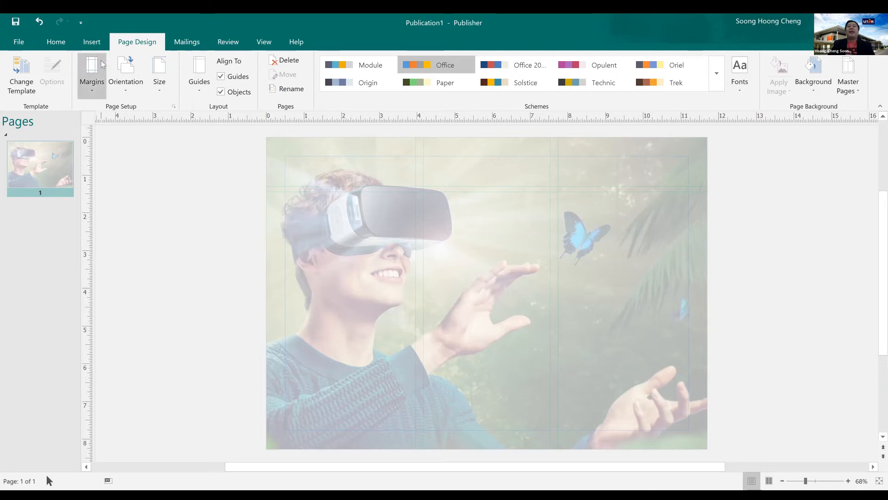
# Step: Insert the picture VR.jpg from the brochure folder's Picture Source File folder on the Desktop
pyautogui.click(92, 43)
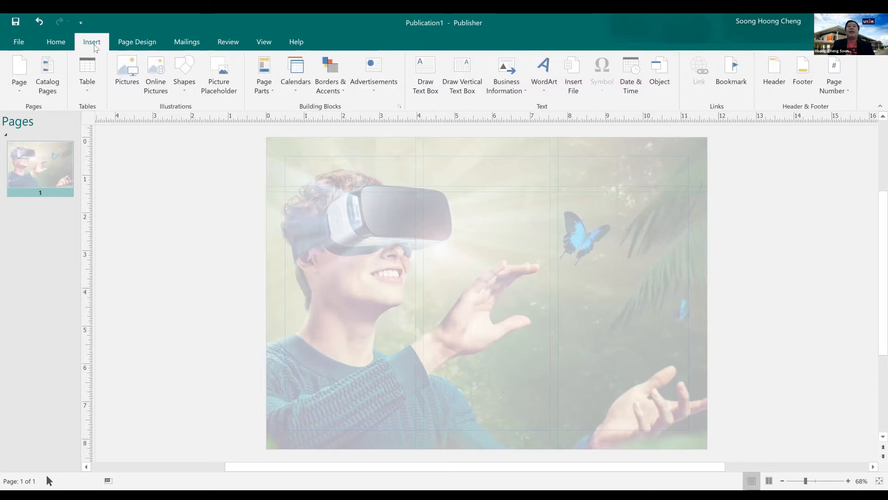
pyautogui.click(125, 84)
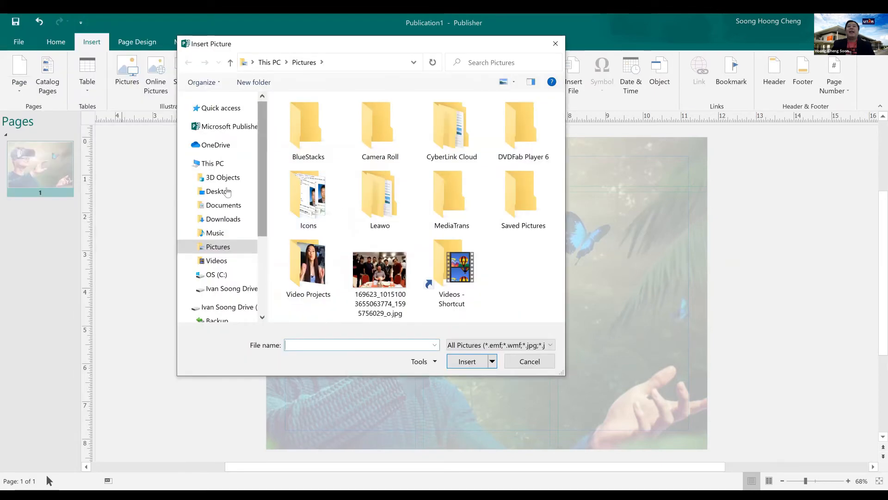
pyautogui.click(226, 191)
pyautogui.scroll(-10, 416, 192)
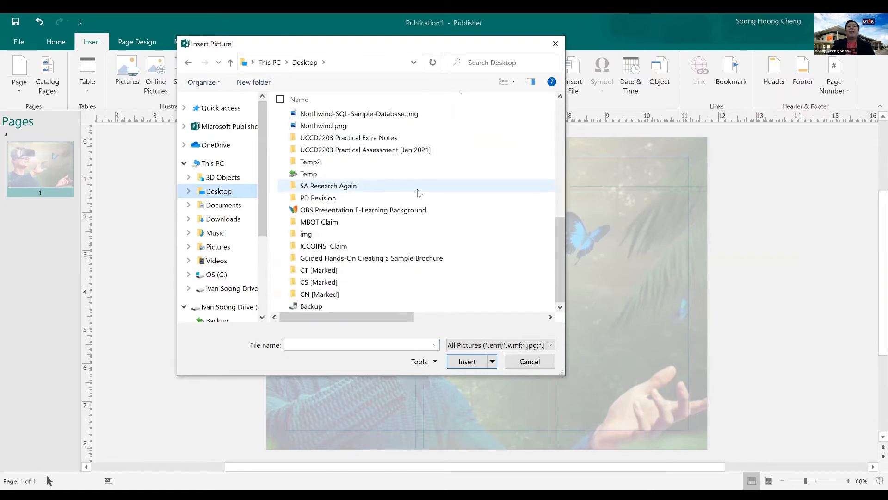
pyautogui.doubleClick(370, 258)
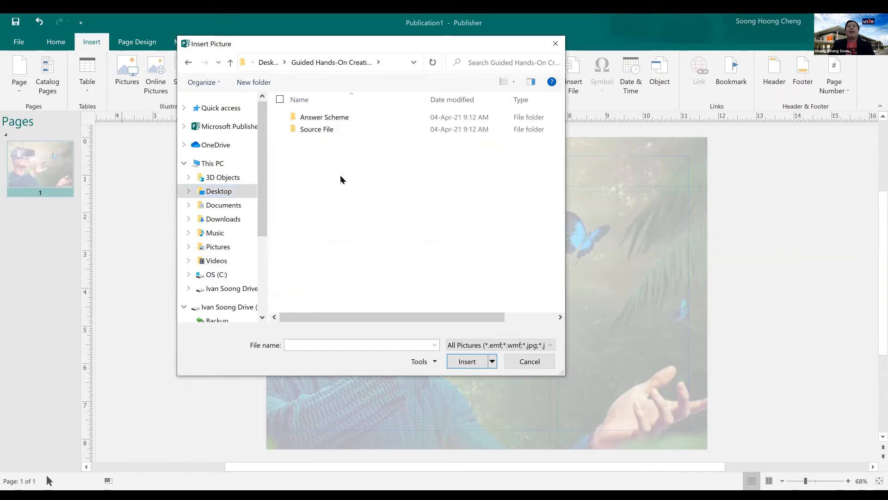
pyautogui.doubleClick(336, 131)
pyautogui.doubleClick(335, 116)
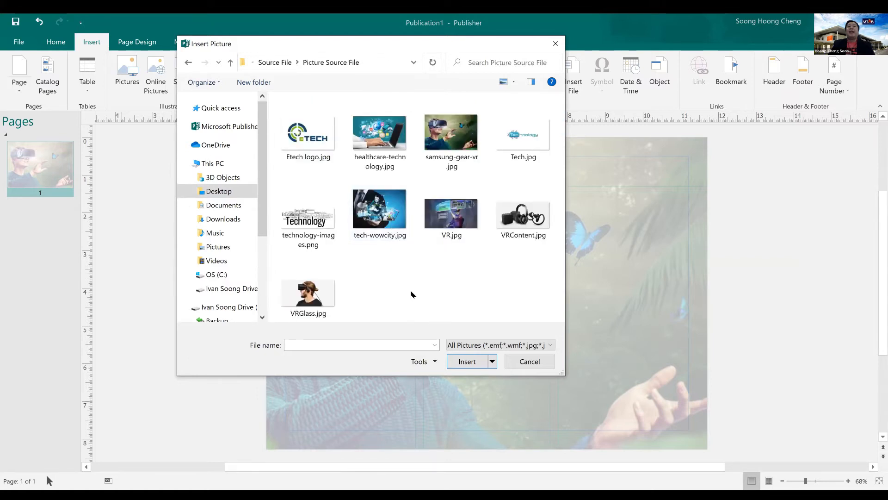
pyautogui.click(443, 227)
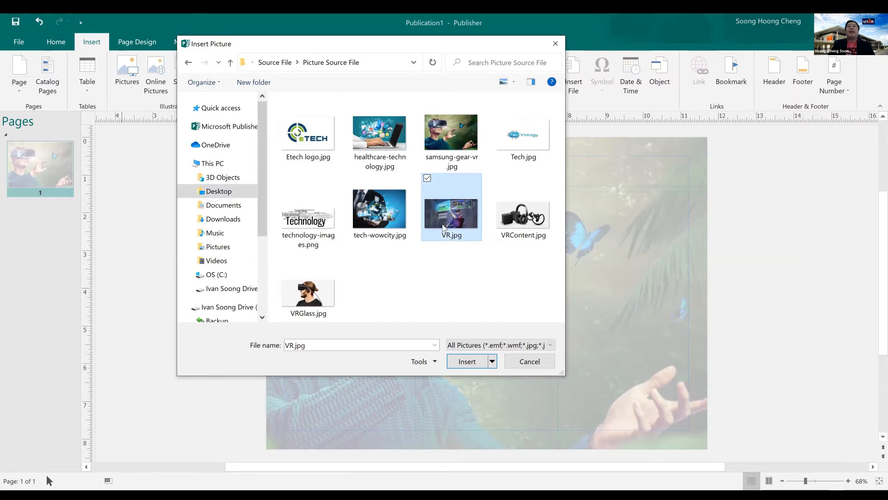
pyautogui.doubleClick(443, 227)
# Step: Place the VR picture in the lower part of the page's right column and resize it to about 3.4" wide by 4.01" high
pyautogui.moveTo(509, 302); pyautogui.dragTo(544, 401)
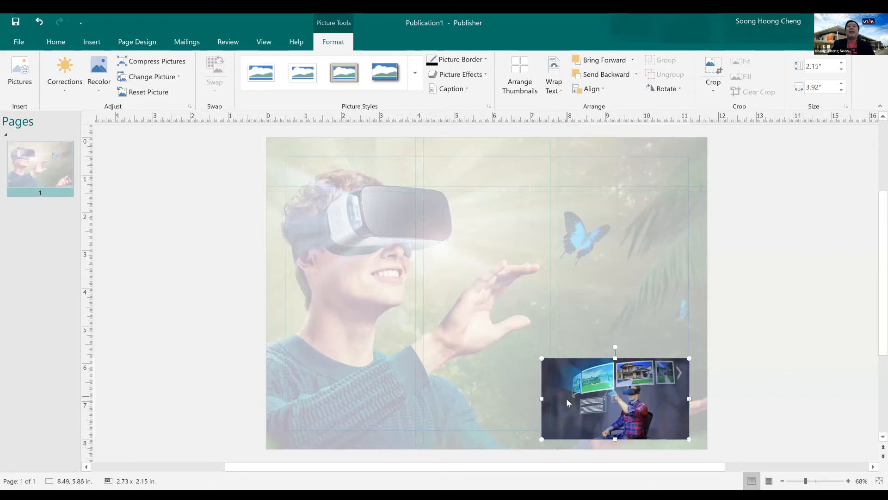
pyautogui.moveTo(541, 398); pyautogui.dragTo(584, 391)
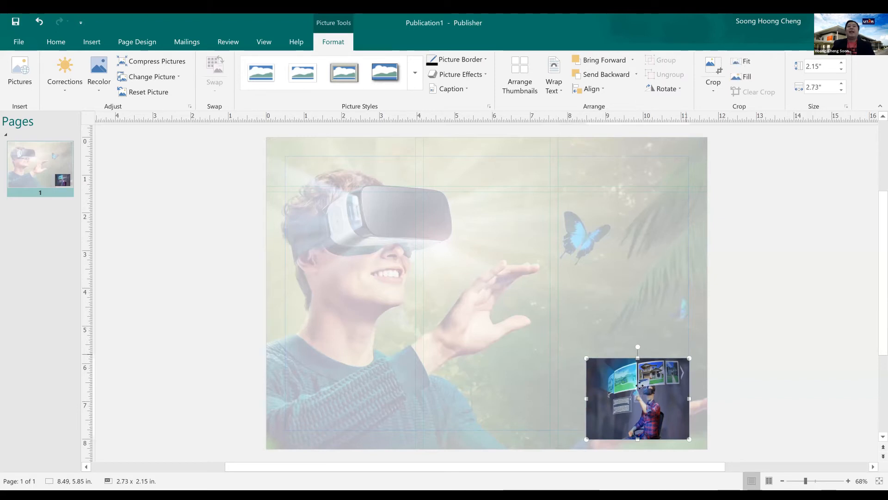
pyautogui.moveTo(640, 385); pyautogui.dragTo(641, 368)
pyautogui.moveTo(588, 390); pyautogui.dragTo(559, 389)
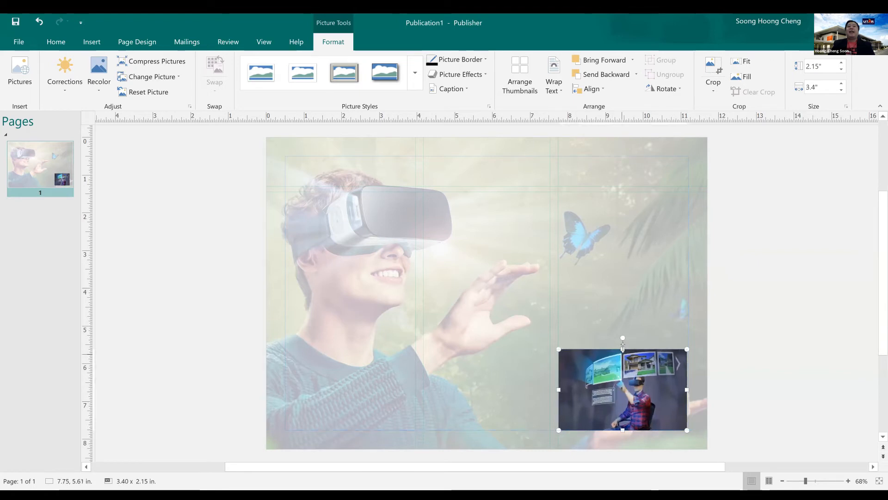
pyautogui.moveTo(623, 347); pyautogui.dragTo(624, 332)
pyautogui.moveTo(620, 284); pyautogui.dragTo(622, 279)
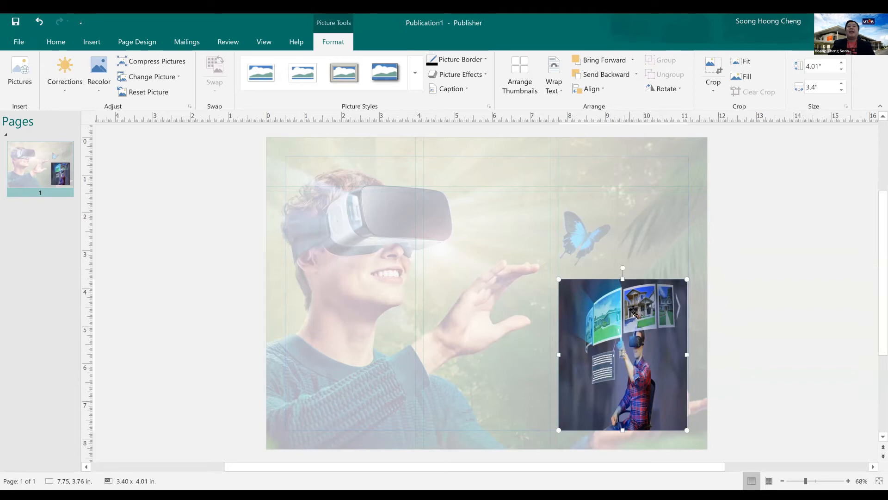
# Step: Resize the VR picture in the lower part of the third column to about 3.44" wide by 2.57" high
pyautogui.moveTo(623, 279); pyautogui.dragTo(623, 333)
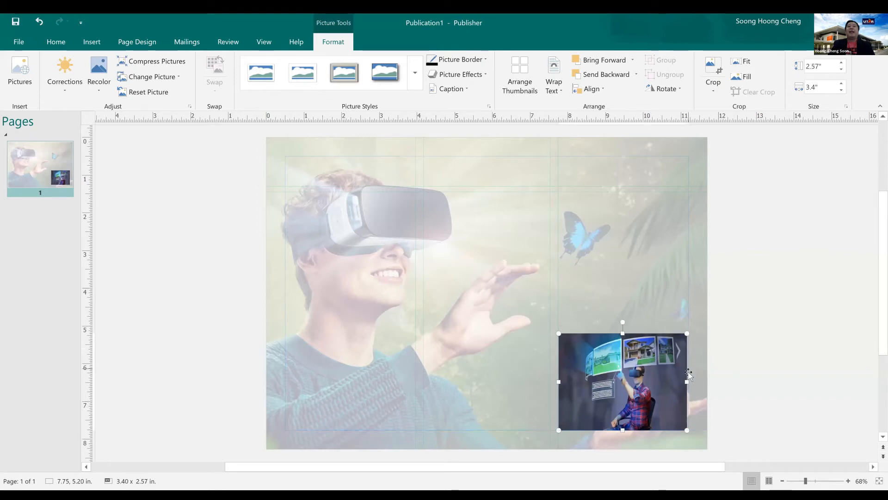
pyautogui.moveTo(687, 382); pyautogui.dragTo(691, 382)
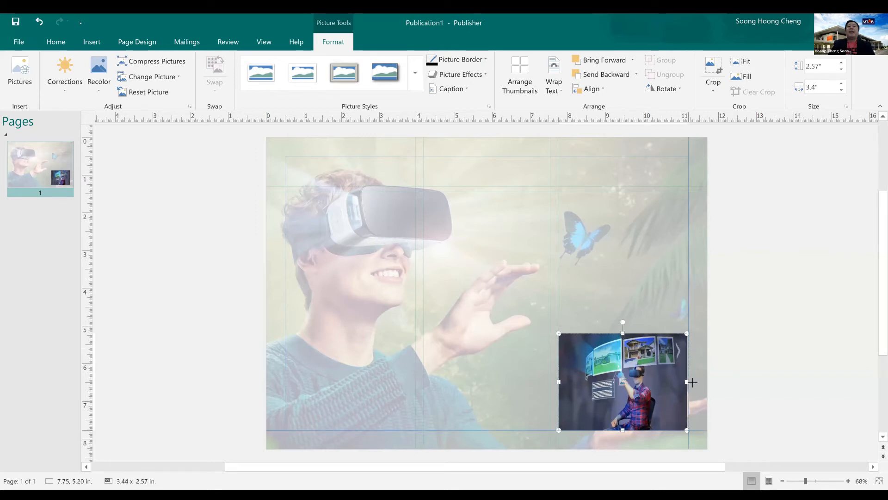
pyautogui.moveTo(692, 383); pyautogui.dragTo(692, 382)
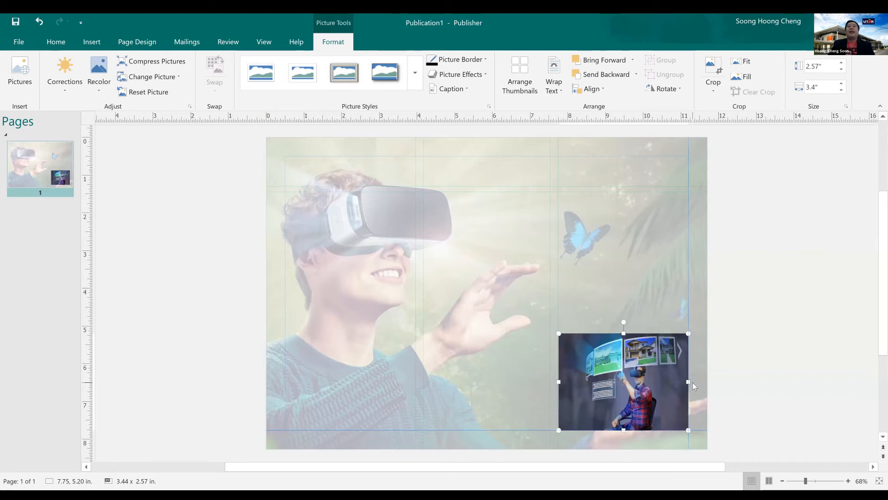
pyautogui.click(703, 382)
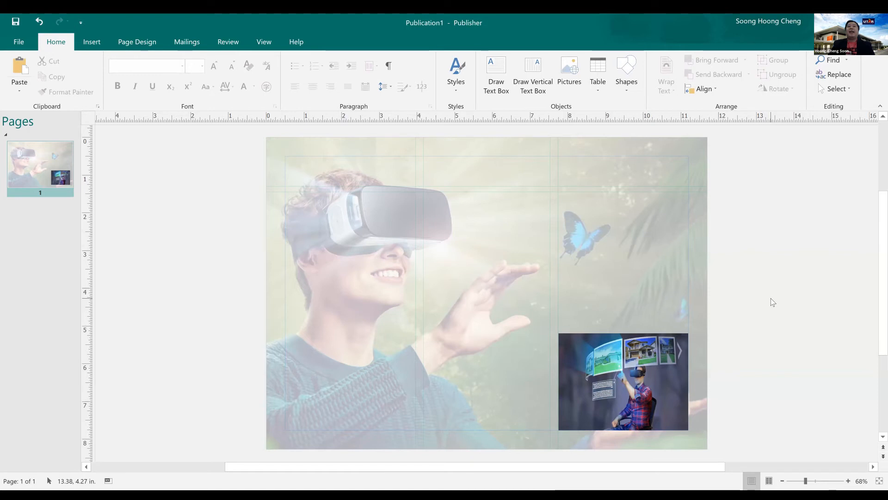
# Step: Apply the Drop Shadow Rectangle picture style to the VR picture
pyautogui.click(663, 349)
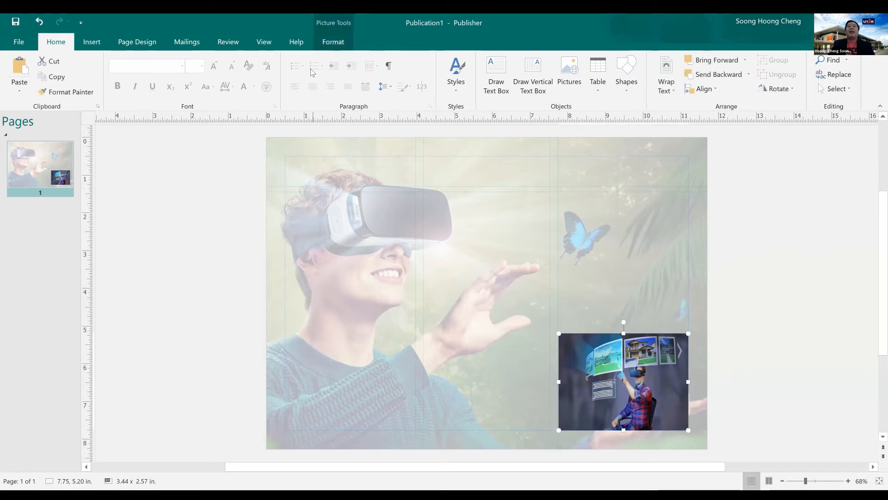
pyautogui.click(339, 45)
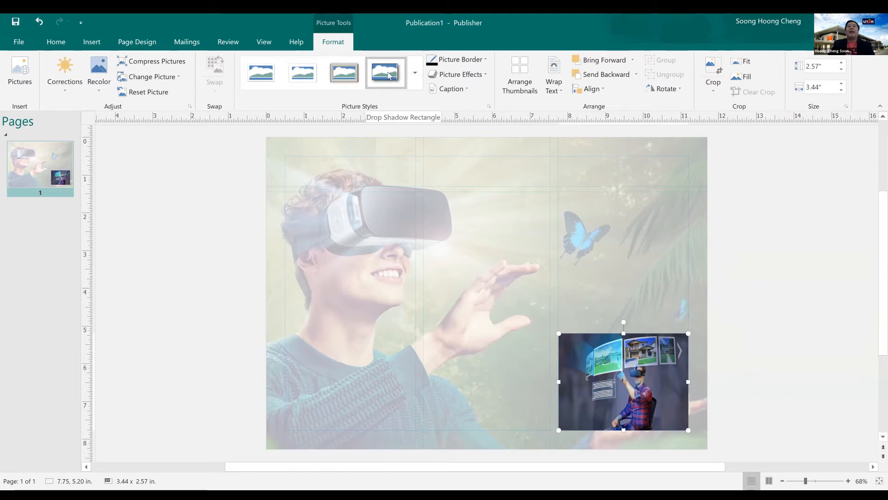
pyautogui.click(481, 78)
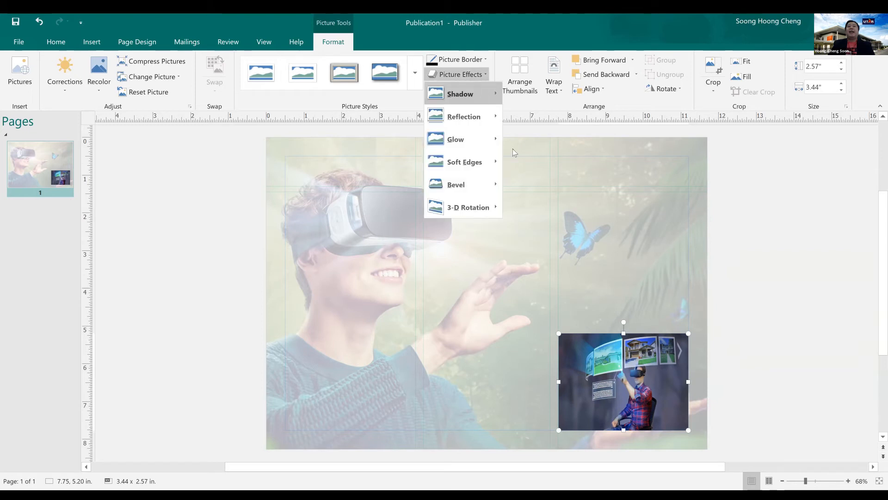
pyautogui.moveTo(481, 94)
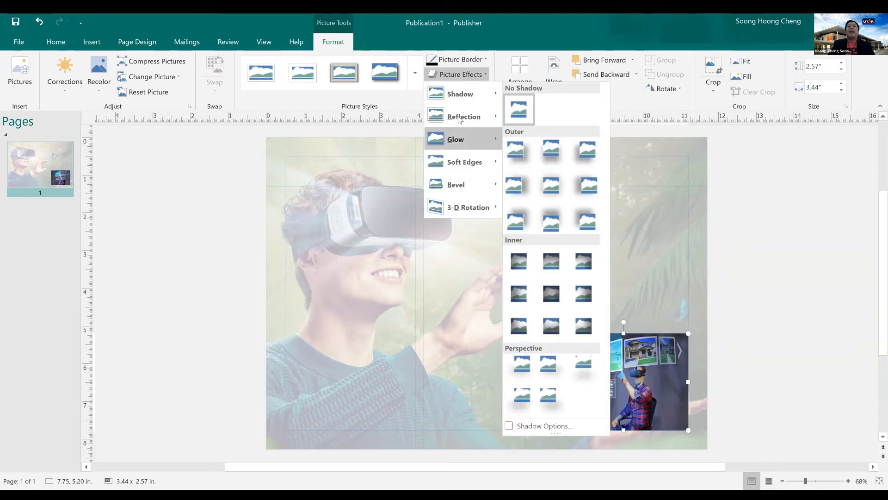
pyautogui.click(388, 78)
pyautogui.click(716, 368)
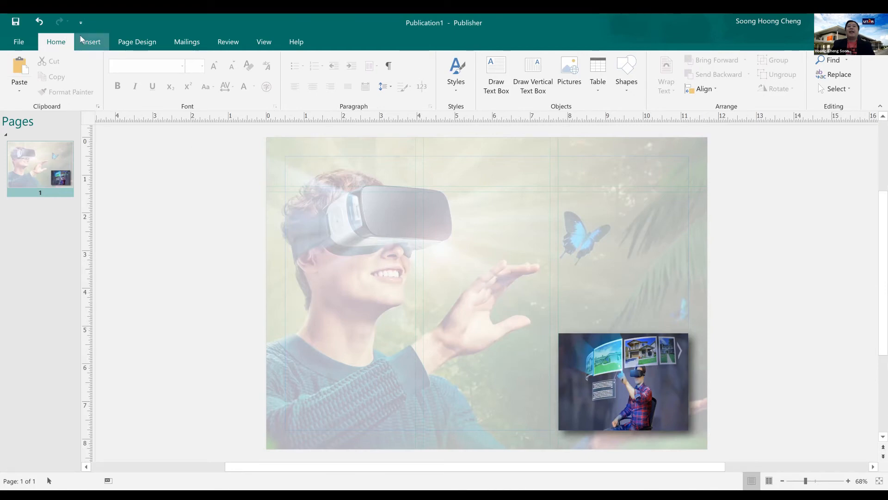
# Step: Draw a rectangle about 3.47" wide by 4.7" high in the third column, from the upper margin down to the VR picture
pyautogui.click(90, 41)
pyautogui.click(192, 71)
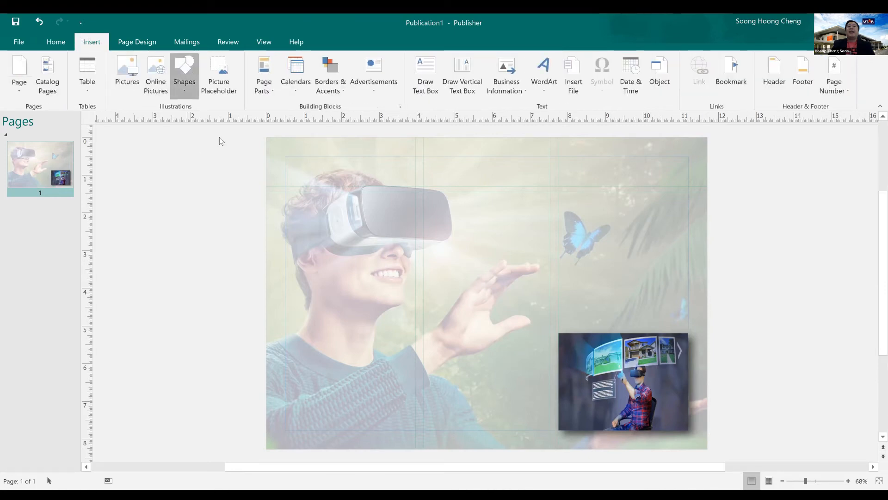
pyautogui.click(225, 122)
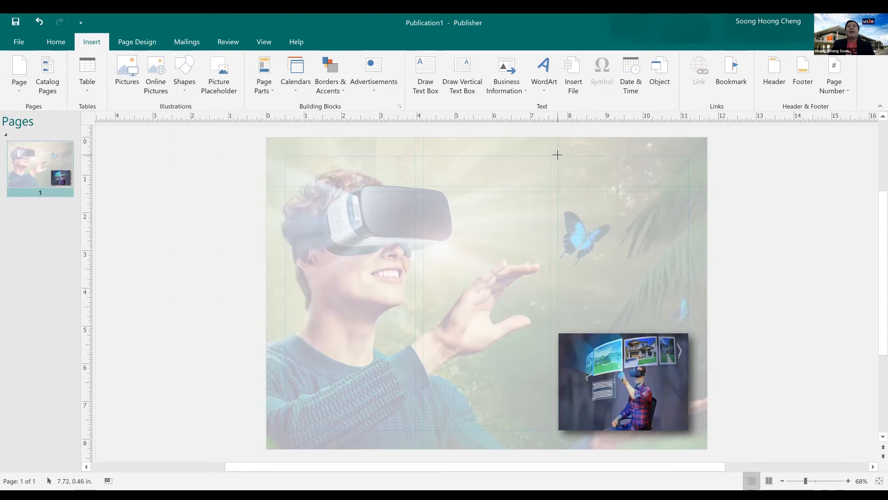
pyautogui.moveTo(557, 156); pyautogui.dragTo(688, 345)
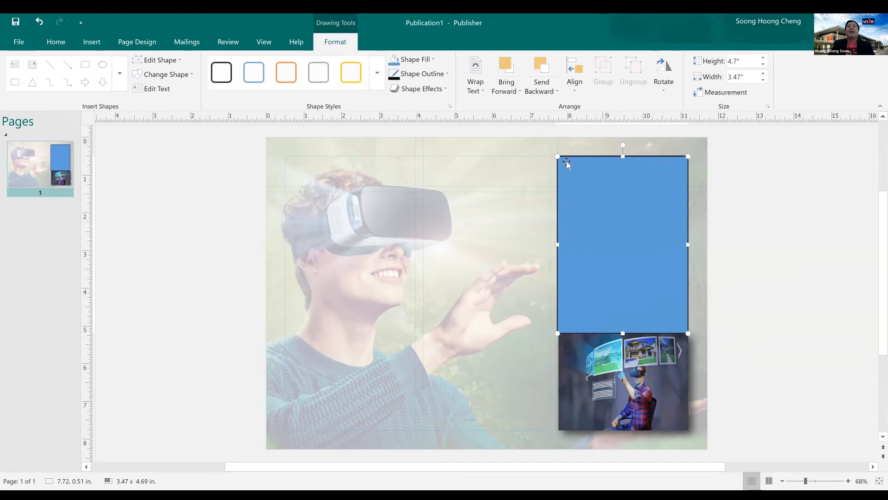
# Step: Open the new rectangle's AutoShape formatting and set its line colour to No Outline
pyautogui.rightClick(687, 220)
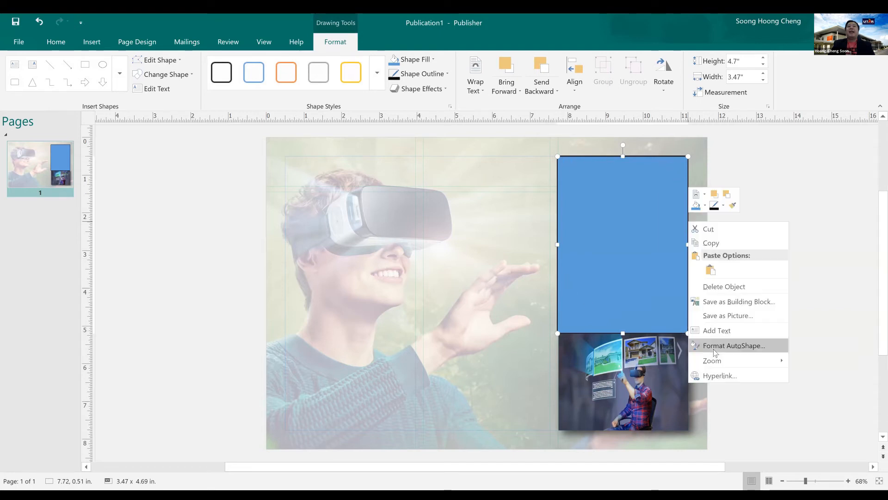
pyautogui.click(713, 349)
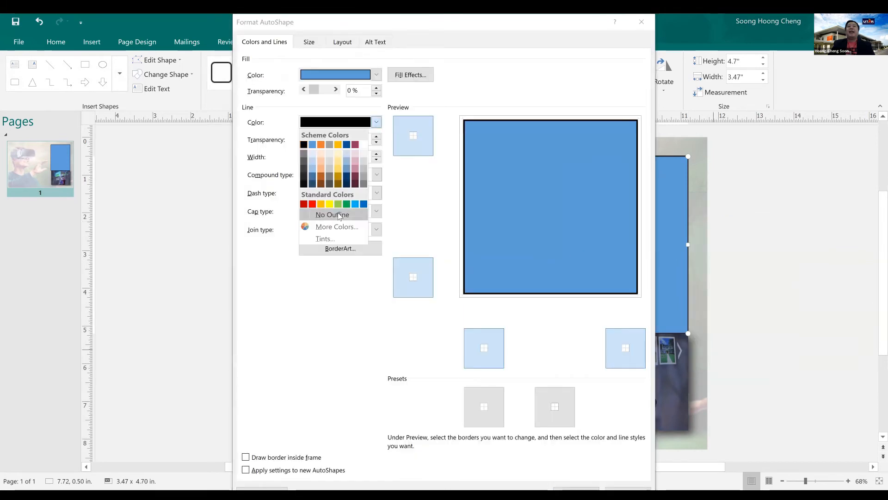
pyautogui.click(332, 214)
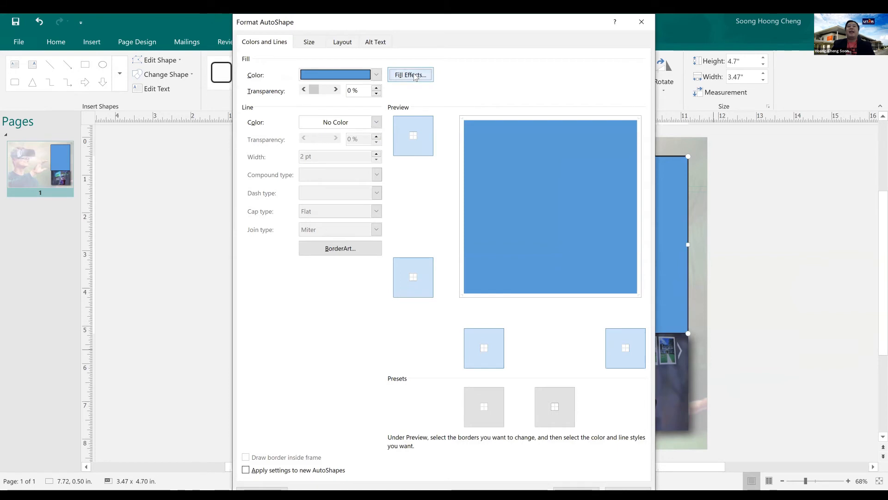
# Step: Fill the rectangle with a blue woven texture at 60% transparency
pyautogui.click(411, 74)
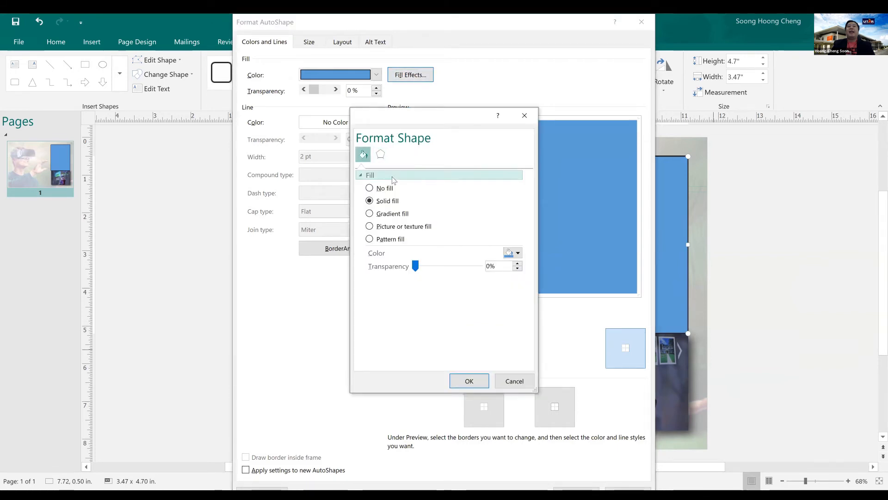
pyautogui.click(401, 228)
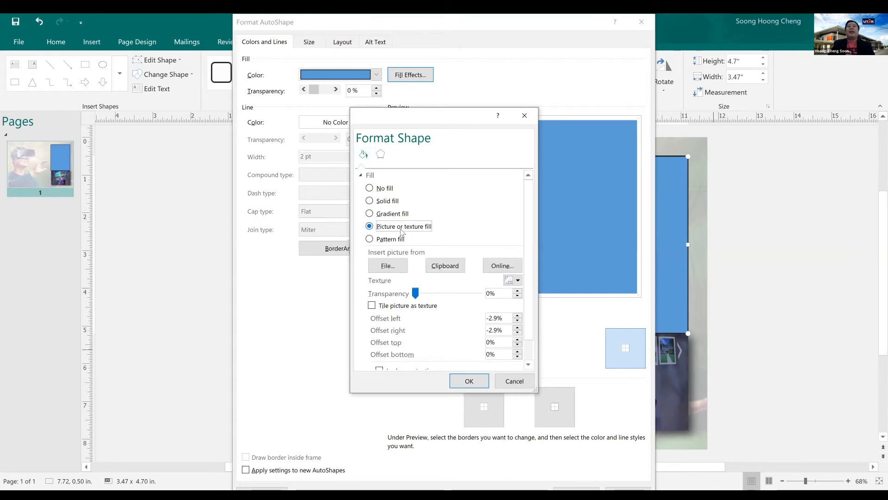
pyautogui.click(507, 282)
pyautogui.click(625, 68)
pyautogui.moveTo(493, 292); pyautogui.dragTo(481, 292)
pyautogui.write('60')
pyautogui.click(469, 381)
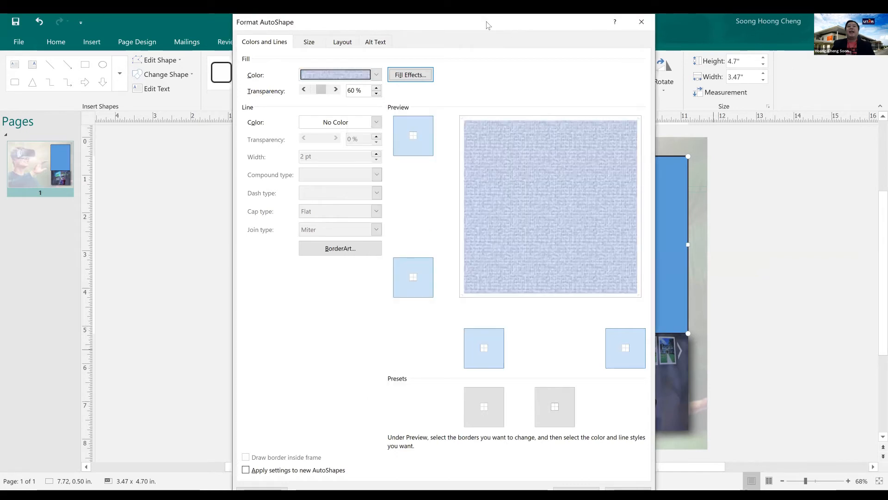
pyautogui.moveTo(534, 22); pyautogui.dragTo(102, 22)
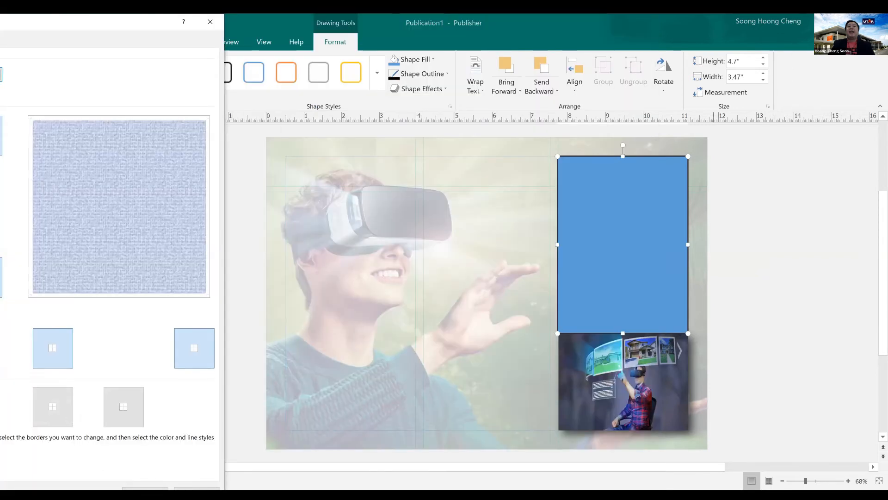
pyautogui.click(145, 488)
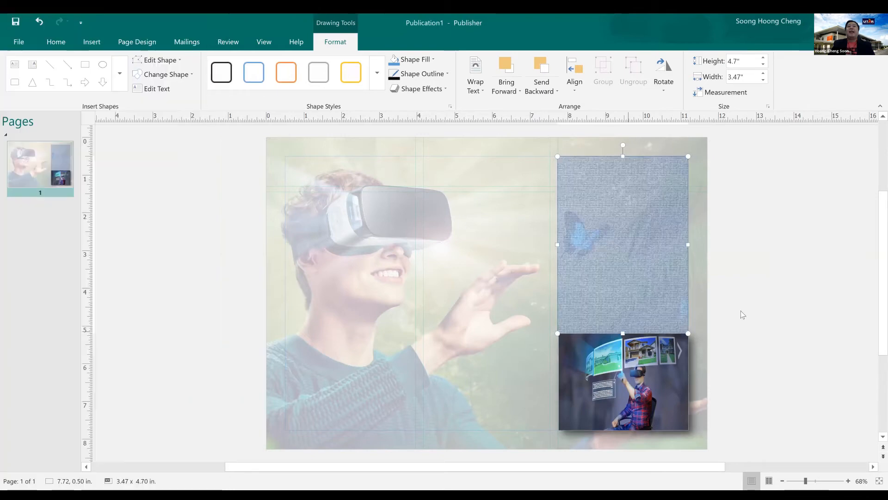
# Step: Adjust the textured rectangle to about 3.45" wide by 4.69" high so its side edge meets the column guide
pyautogui.click(745, 312)
pyautogui.click(641, 272)
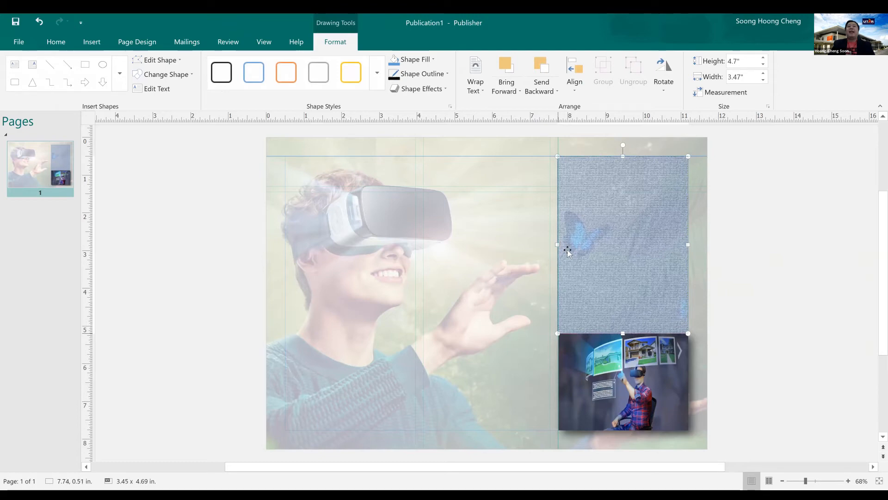
pyautogui.click(760, 285)
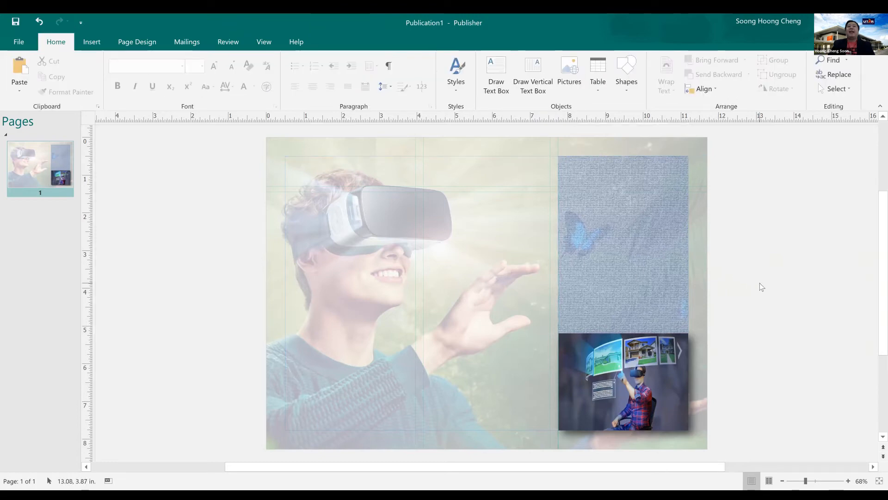
# Step: Draw a rounded rectangle about 3.46" wide by 2.16" high directly above the VR picture and apply a solid gold shape style
pyautogui.click(91, 42)
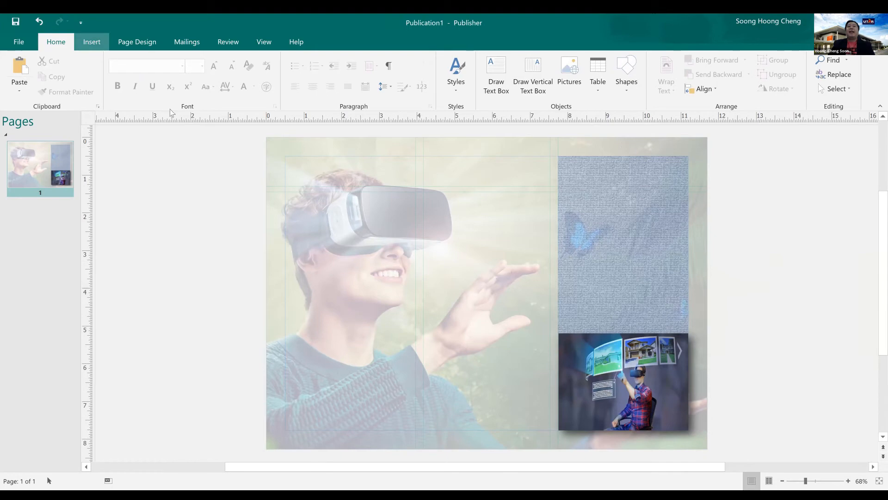
pyautogui.click(195, 86)
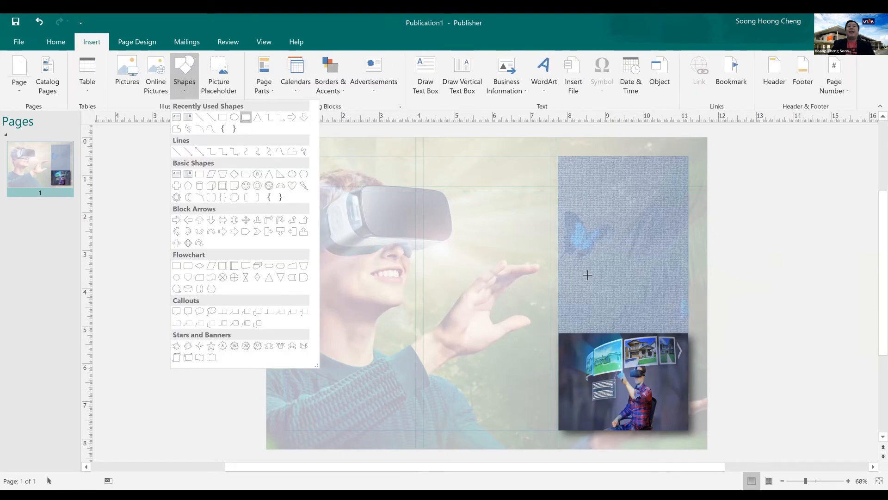
pyautogui.click(245, 118)
pyautogui.moveTo(559, 252); pyautogui.dragTo(694, 334)
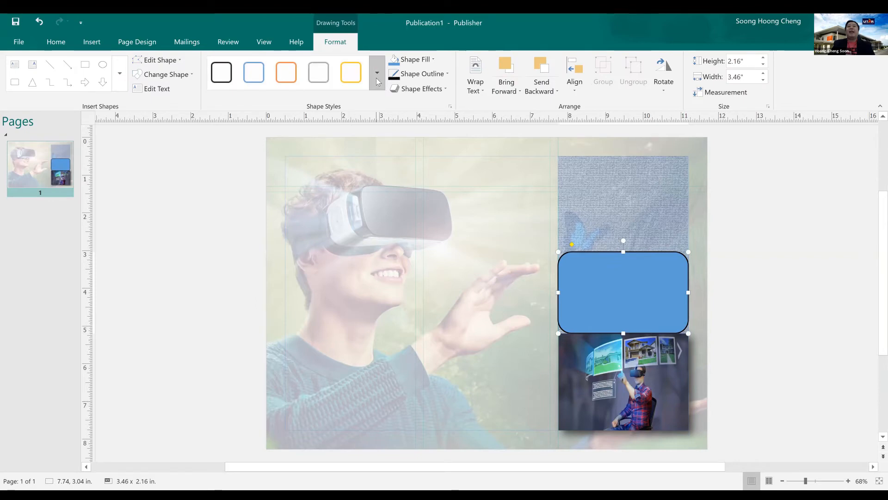
pyautogui.click(375, 88)
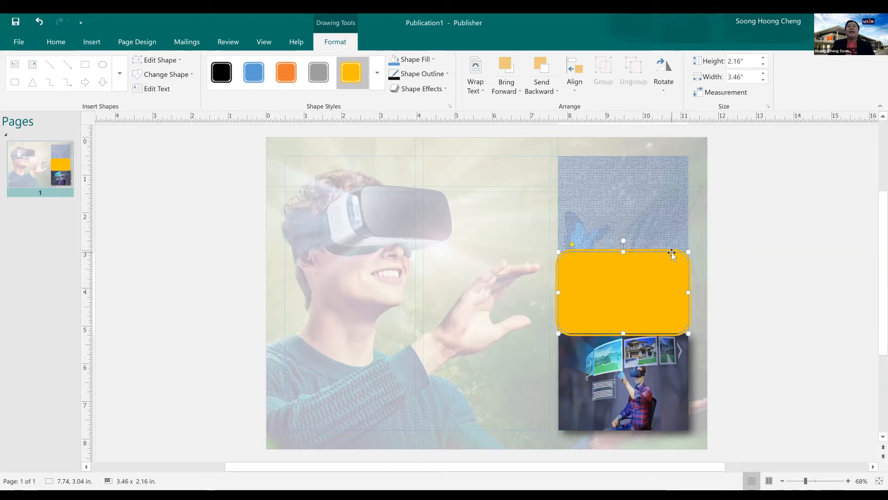
# Step: Try a 60% line transparency on the gold rounded rectangle and undo it
pyautogui.rightClick(642, 256)
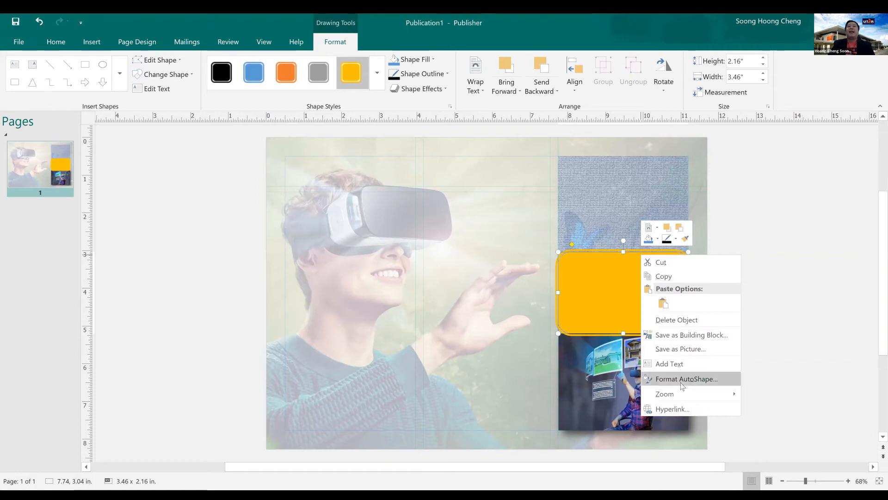
pyautogui.click(681, 382)
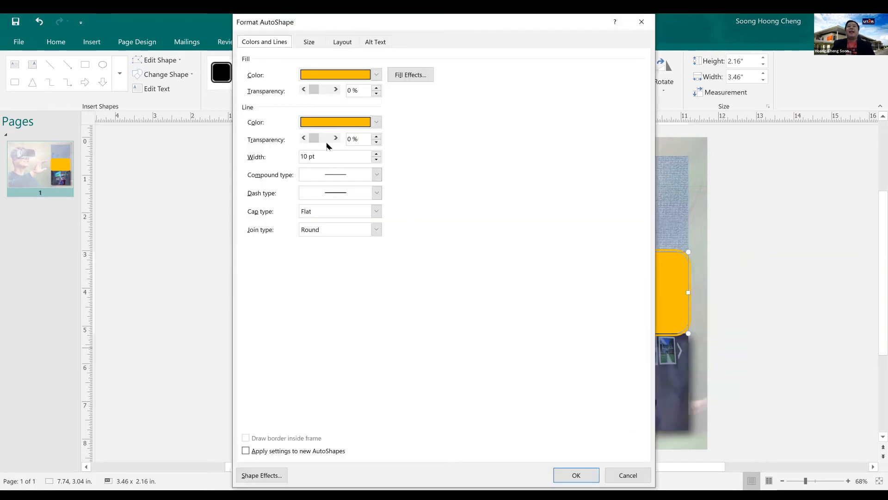
pyautogui.moveTo(361, 137); pyautogui.dragTo(343, 137)
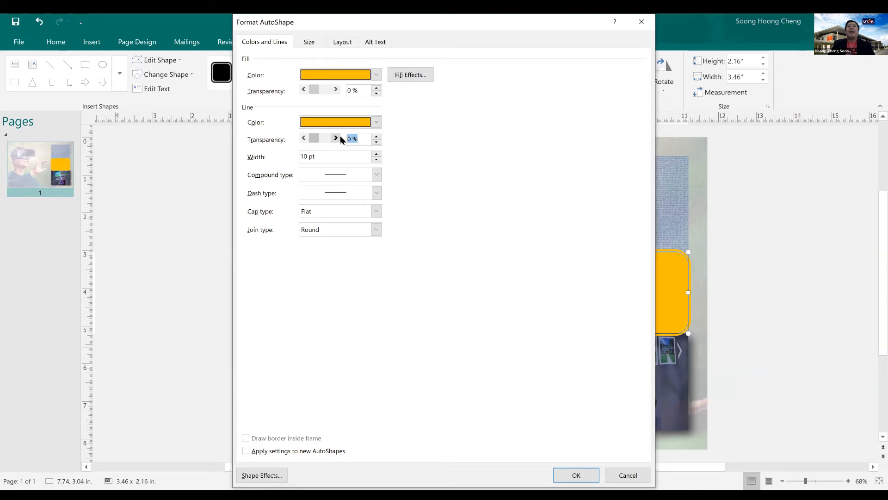
pyautogui.write('60')
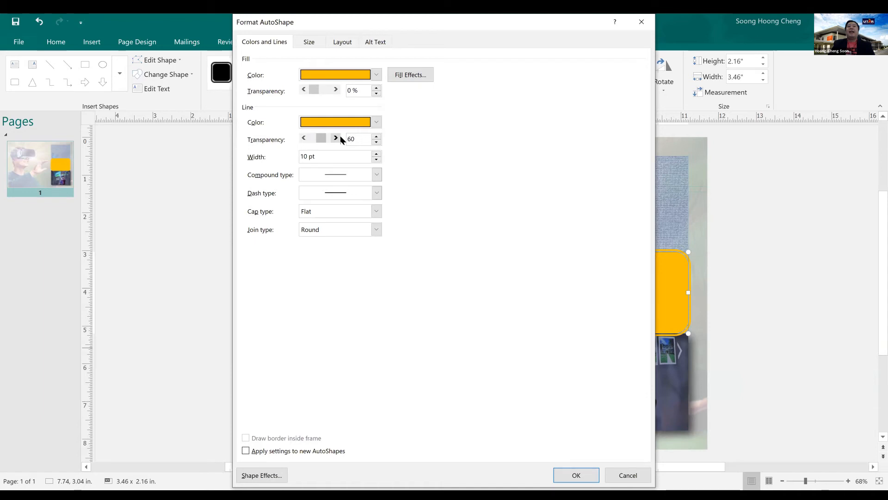
pyautogui.press('Return')
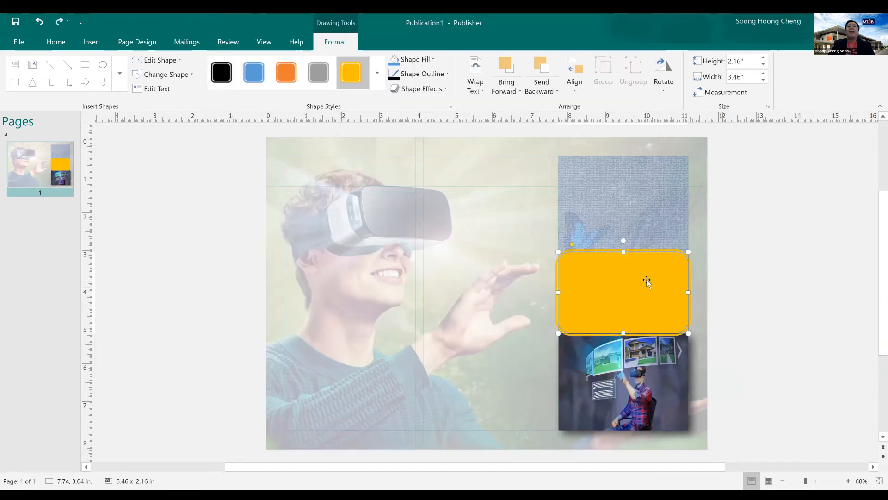
pyautogui.hotkey('ctrl', 'z')
# Step: Set the gold rounded rectangle's line transparency to 60%
pyautogui.moveTo(495, 219); pyautogui.dragTo(747, 360)
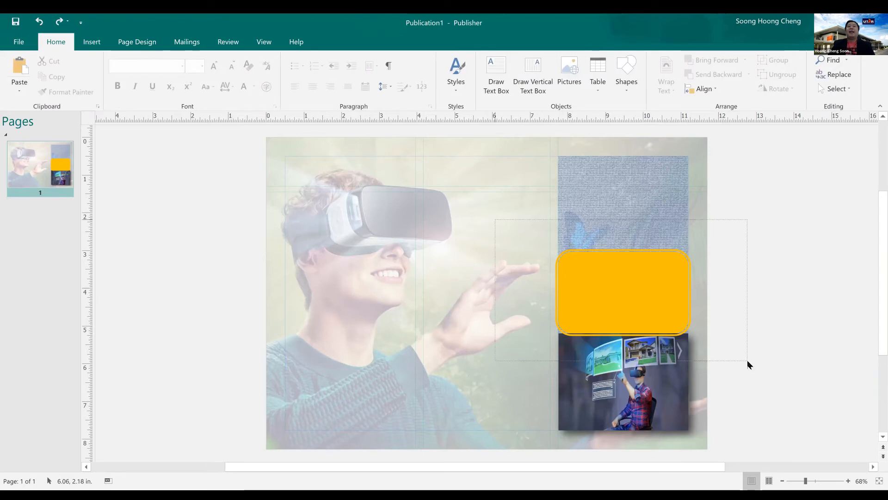
pyautogui.rightClick(637, 288)
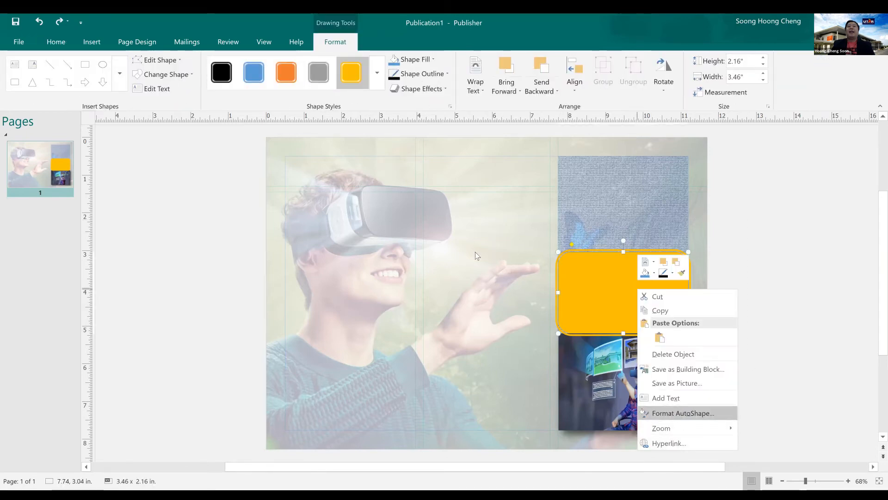
pyautogui.click(682, 413)
pyautogui.write('60')
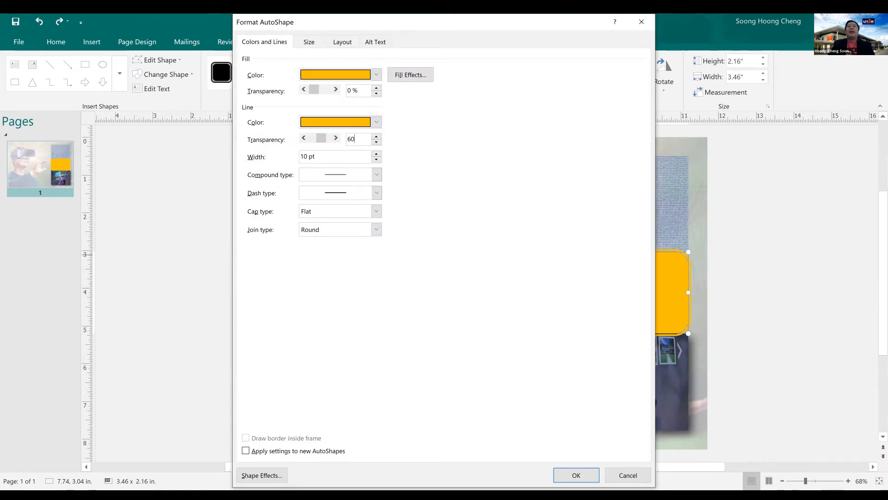
pyautogui.press('Return')
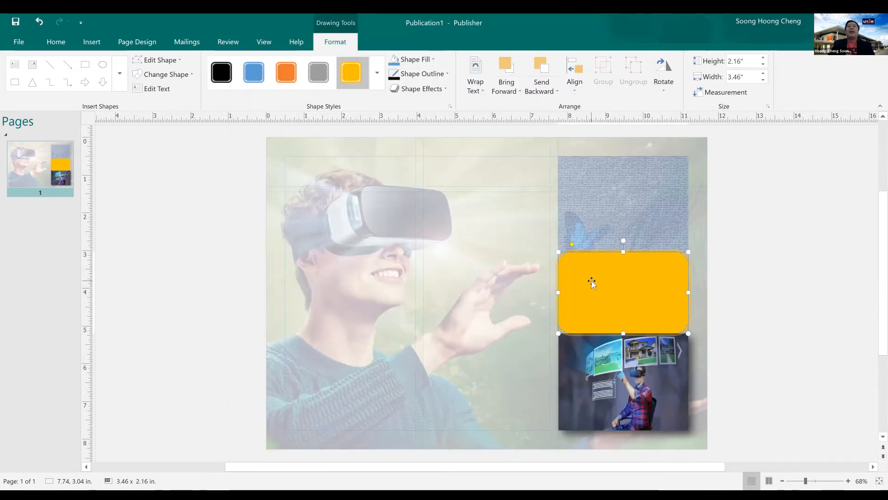
# Step: Set the gold rounded rectangle's fill transparency to 60%
pyautogui.rightClick(621, 275)
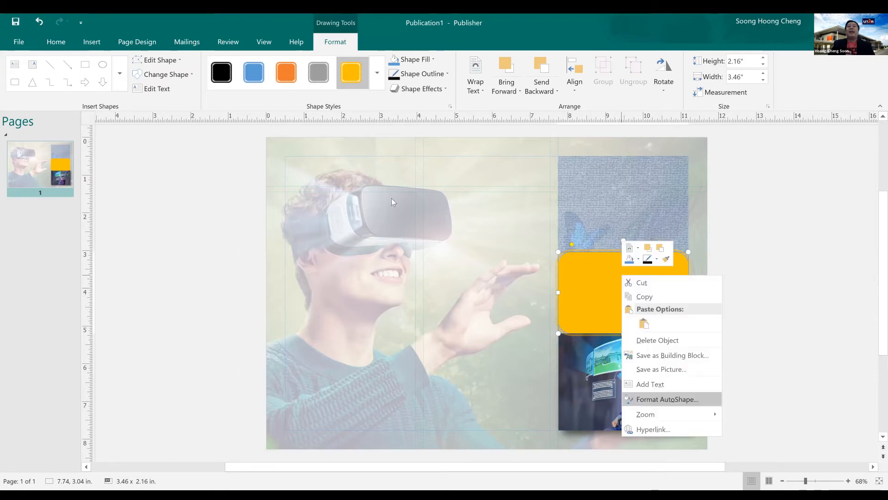
pyautogui.click(648, 399)
pyautogui.doubleClick(365, 93)
pyautogui.write('60')
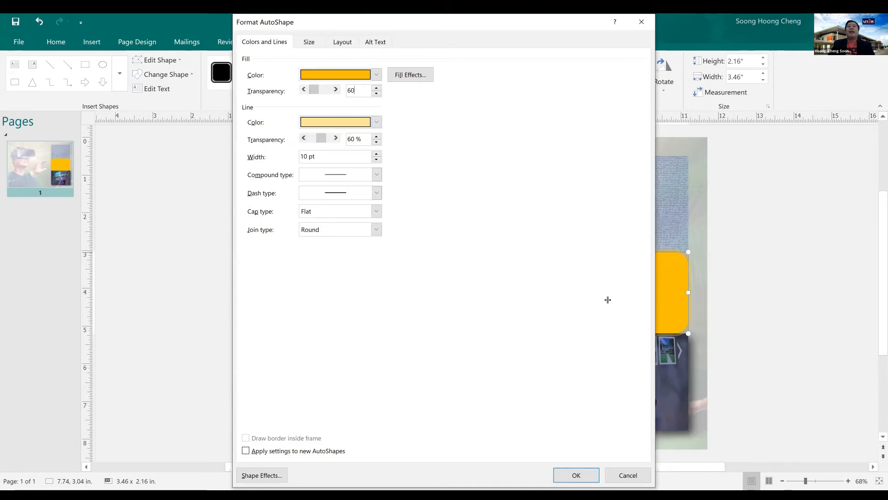
pyautogui.press('Return')
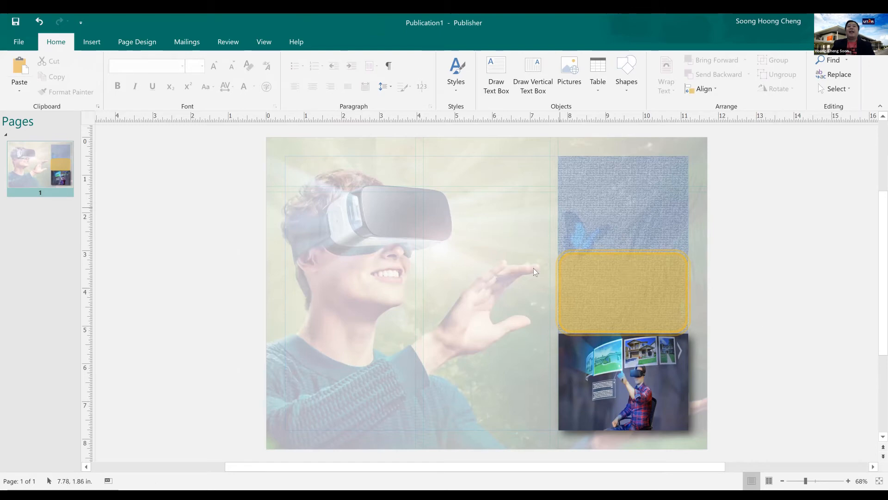
# Step: Insert the ETECH logo picture and position it centred on the textured rectangle above the gold shape
pyautogui.click(89, 43)
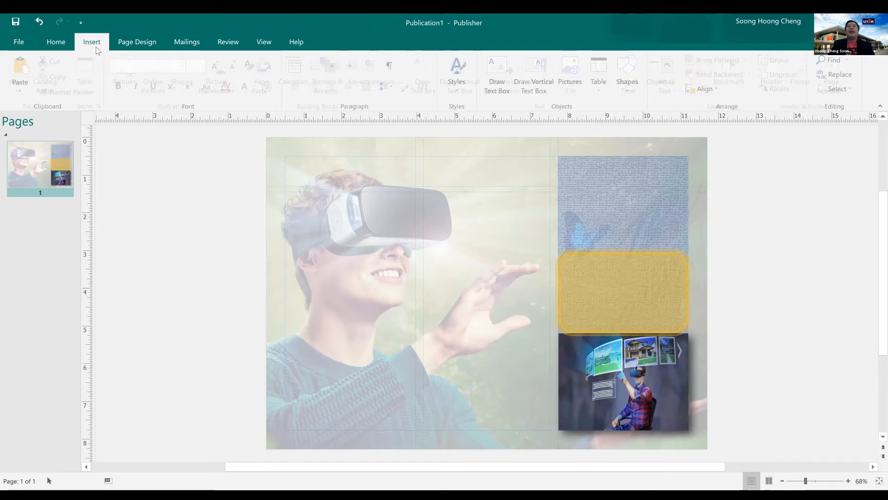
pyautogui.click(134, 76)
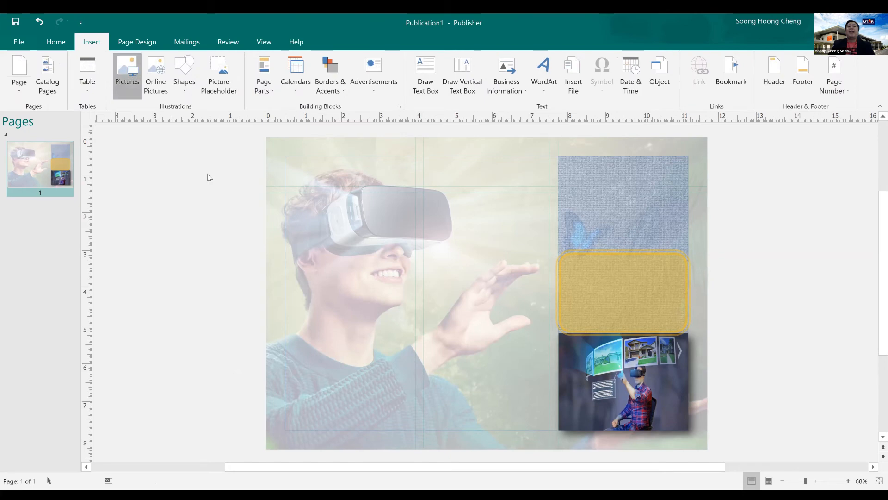
pyautogui.click(159, 126)
pyautogui.press('Return')
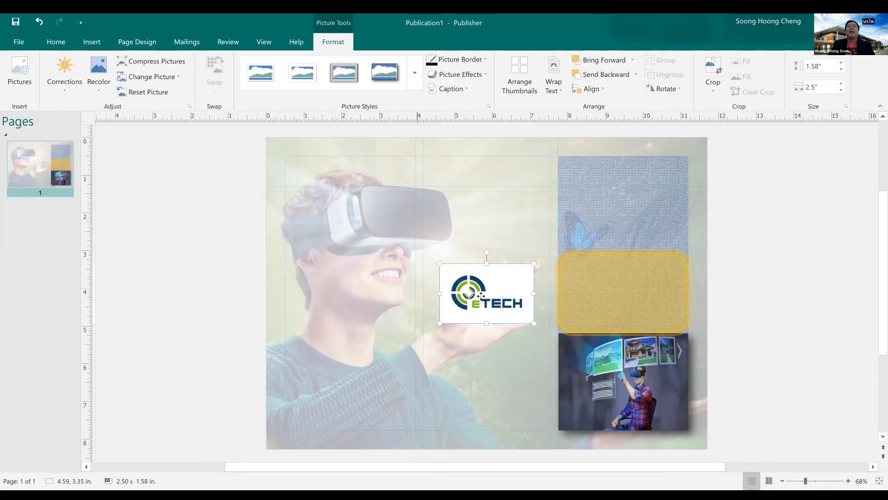
pyautogui.moveTo(482, 300); pyautogui.dragTo(613, 204)
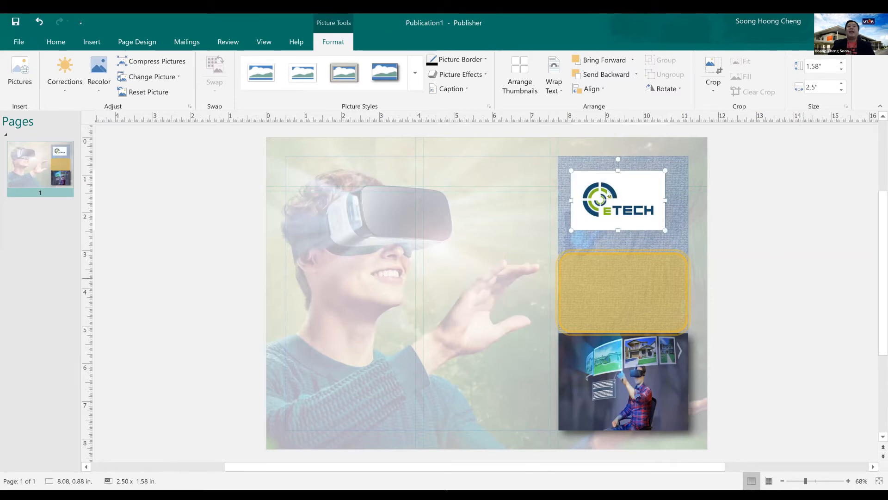
pyautogui.moveTo(624, 186); pyautogui.dragTo(631, 187)
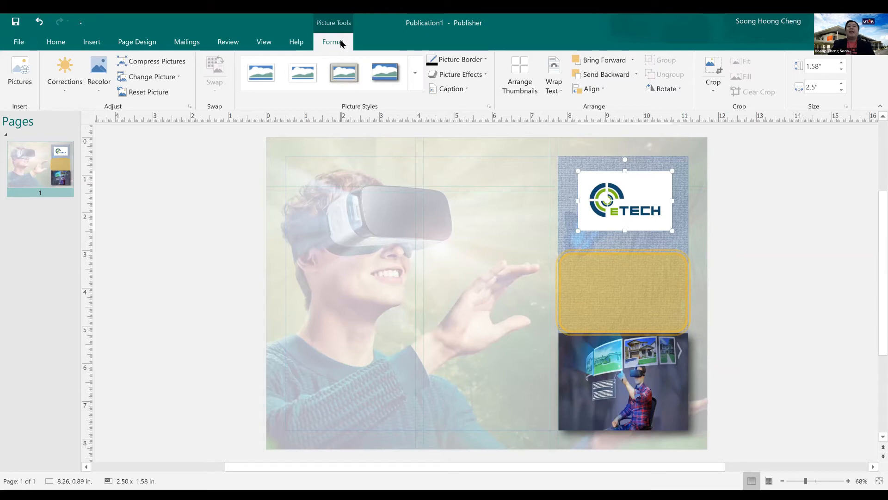
# Step: Apply the soft-edged oval picture style to the ETECH logo
pyautogui.click(415, 73)
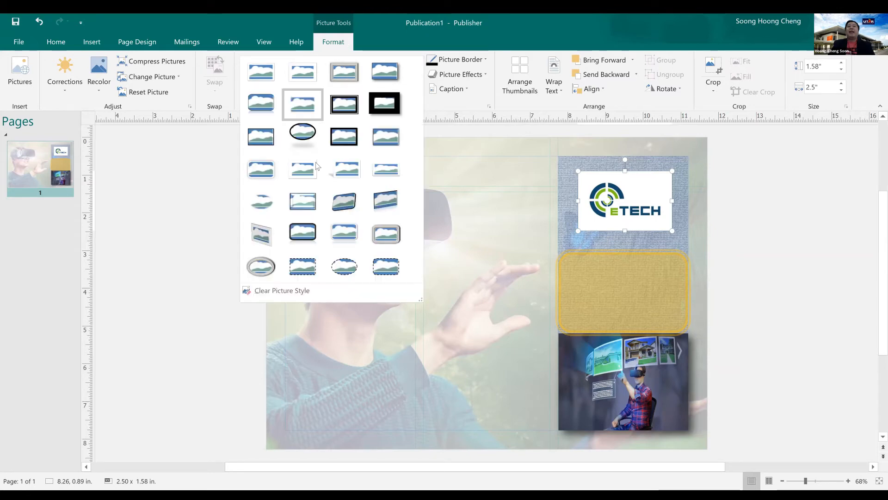
pyautogui.click(262, 207)
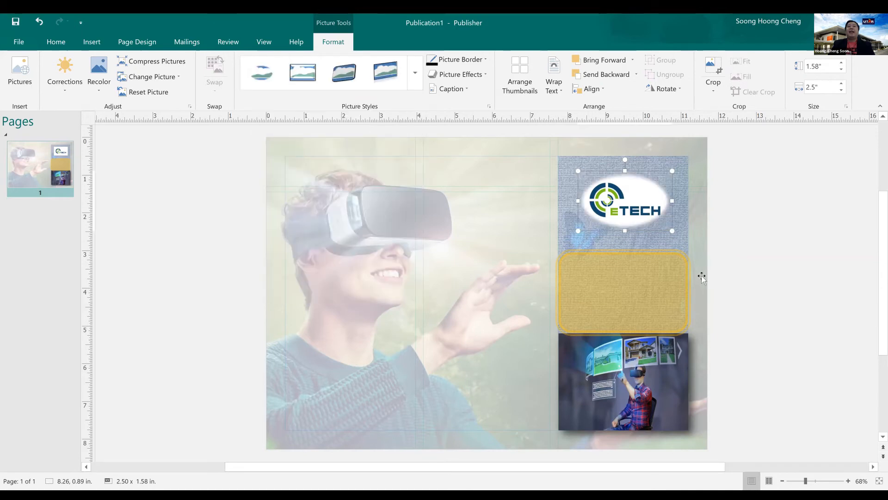
pyautogui.click(729, 280)
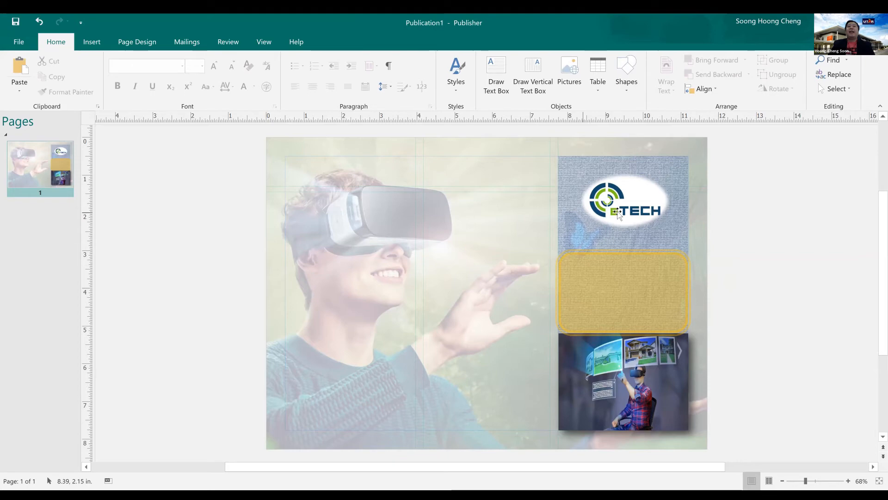
# Step: Set the ETECH logo's picture transparency to 30%
pyautogui.click(630, 201)
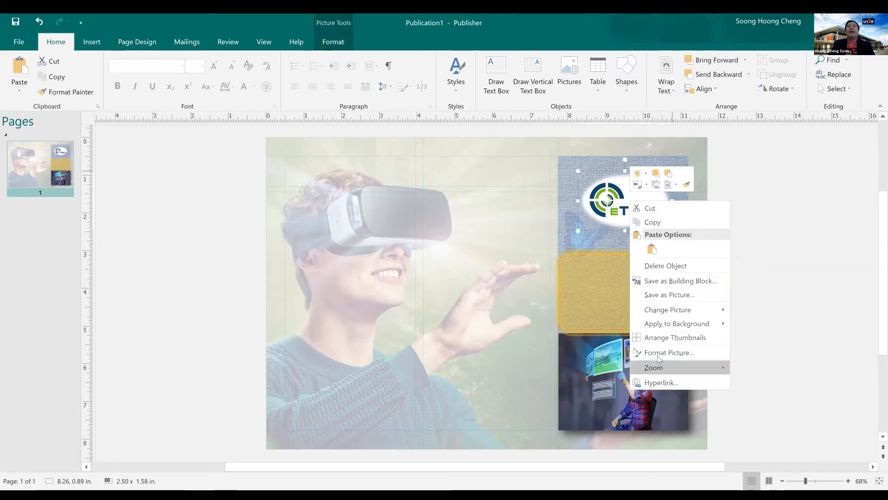
pyautogui.rightClick(629, 201)
pyautogui.click(659, 354)
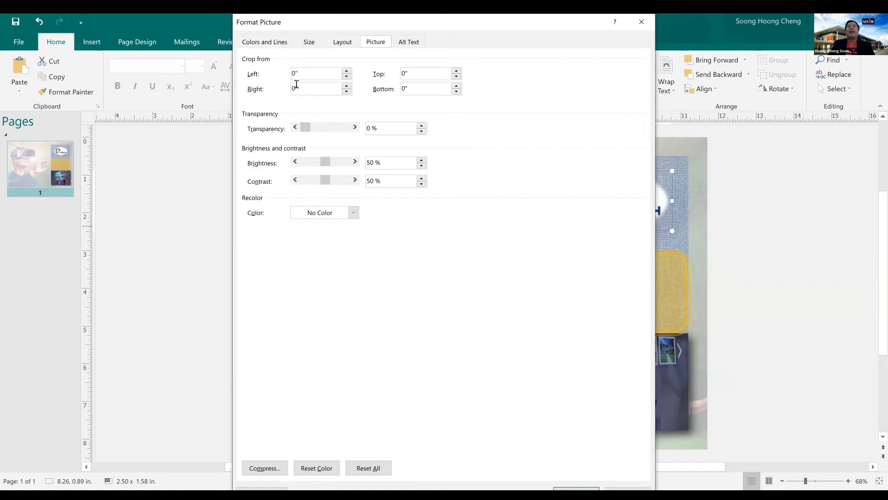
pyautogui.tripleClick(383, 127)
pyautogui.write('30')
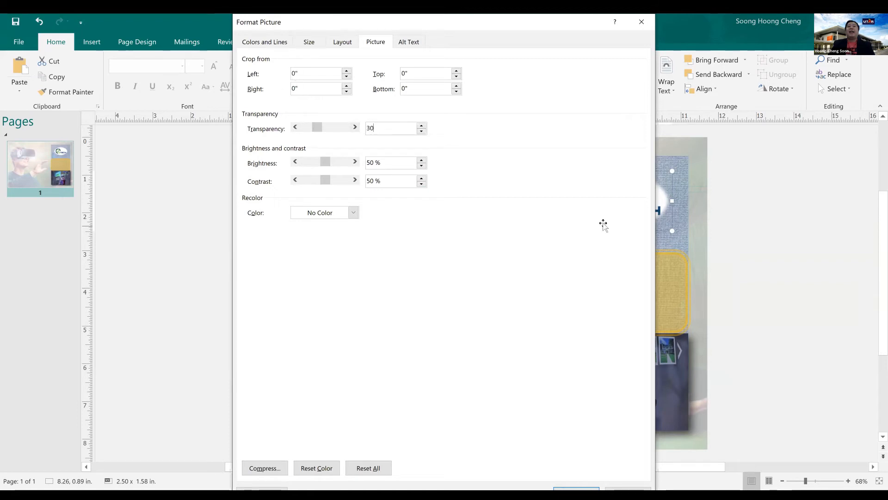
pyautogui.press('Return')
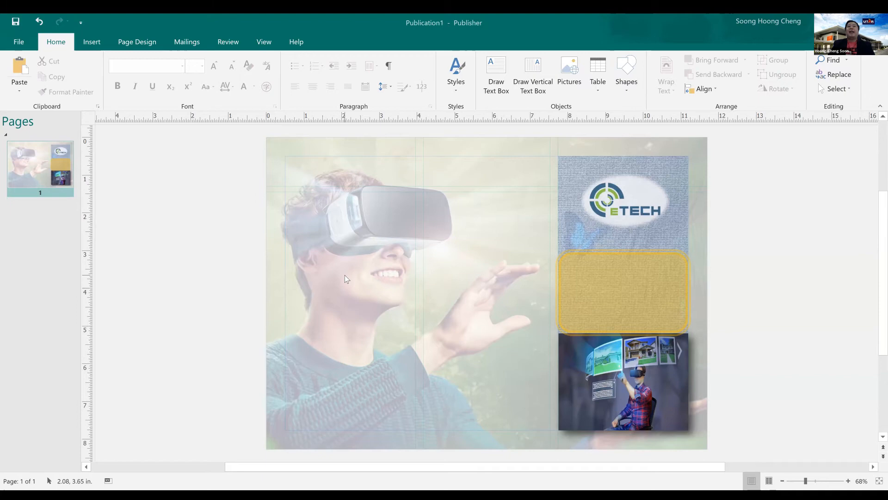
# Step: Add the text "The Oculus" inside the gold rounded rectangle
pyautogui.click(620, 266)
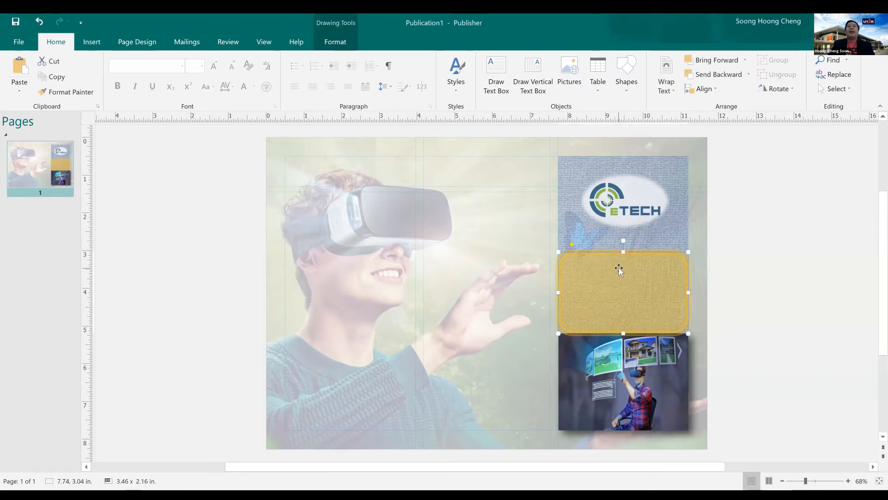
pyautogui.rightClick(619, 269)
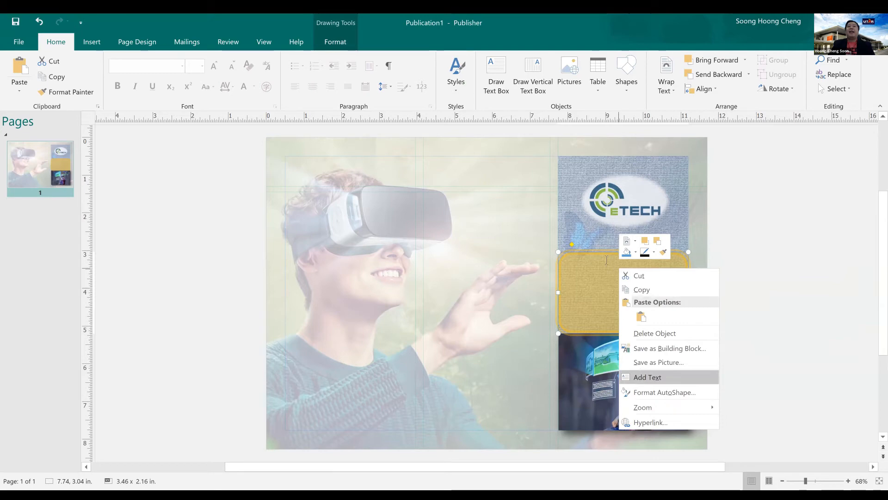
pyautogui.click(648, 377)
pyautogui.write('The Oculus')
# Step: Format "The Oculus" as bold, centred 36 pt text
pyautogui.moveTo(606, 260); pyautogui.dragTo(570, 265)
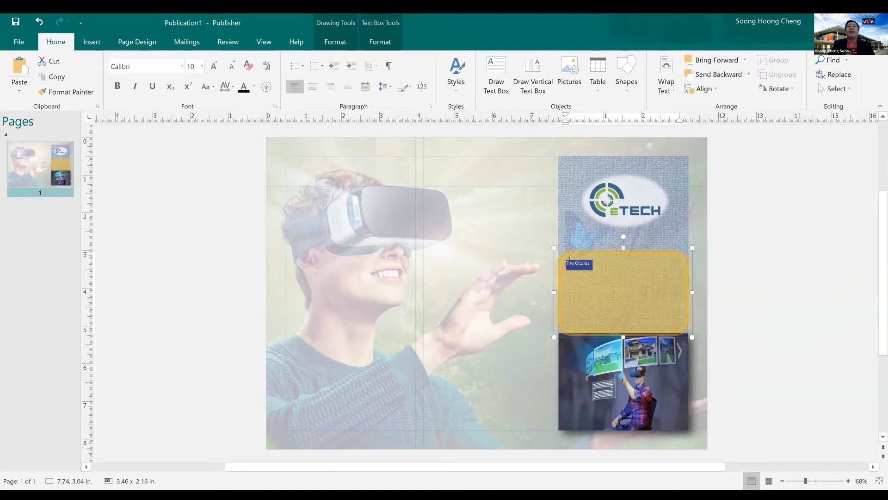
pyautogui.click(217, 73)
pyautogui.click(217, 73)
pyautogui.click(217, 73)
pyautogui.click(217, 73)
pyautogui.click(216, 72)
pyautogui.click(216, 72)
pyautogui.click(217, 71)
pyautogui.click(217, 71)
pyautogui.click(217, 71)
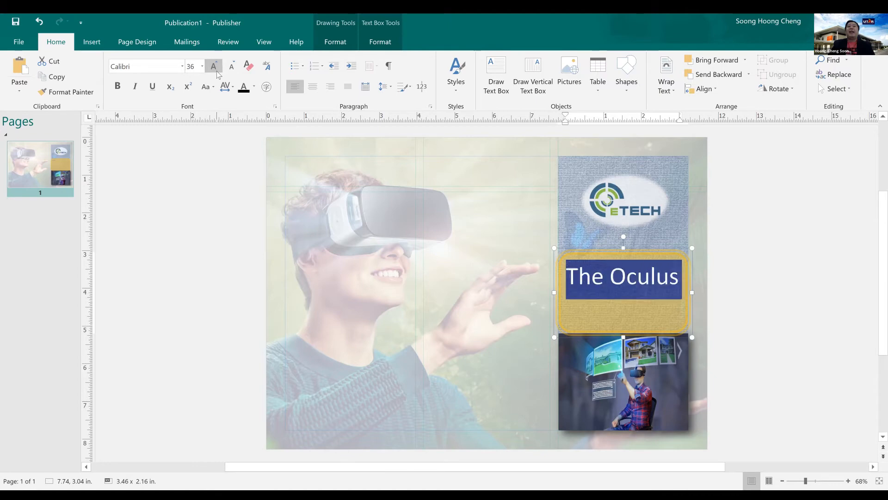
pyautogui.click(121, 89)
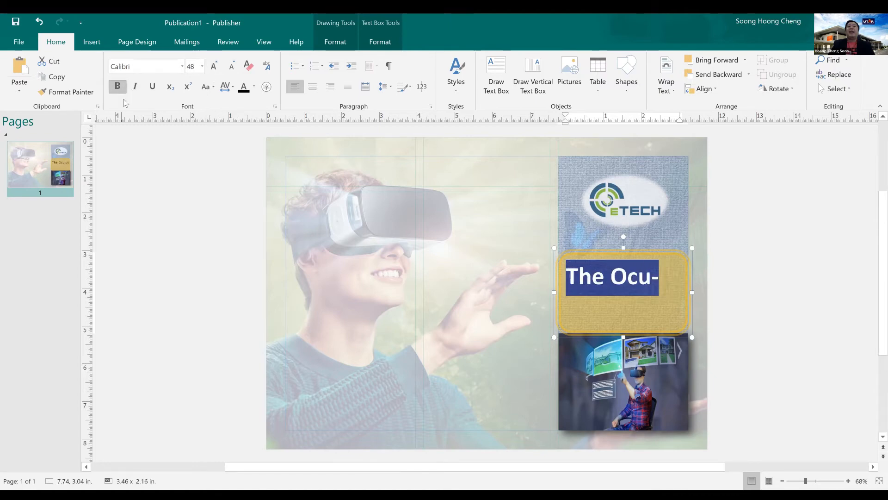
pyautogui.click(231, 67)
pyautogui.click(231, 67)
pyautogui.click(231, 67)
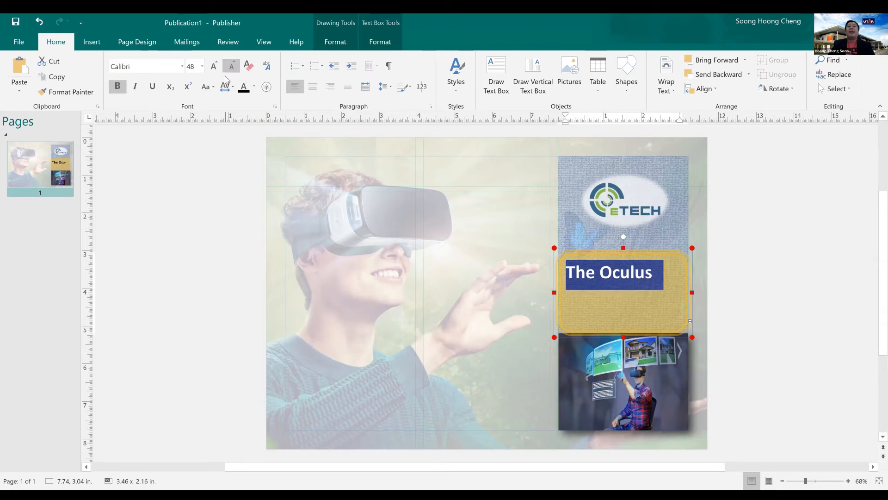
pyautogui.click(313, 87)
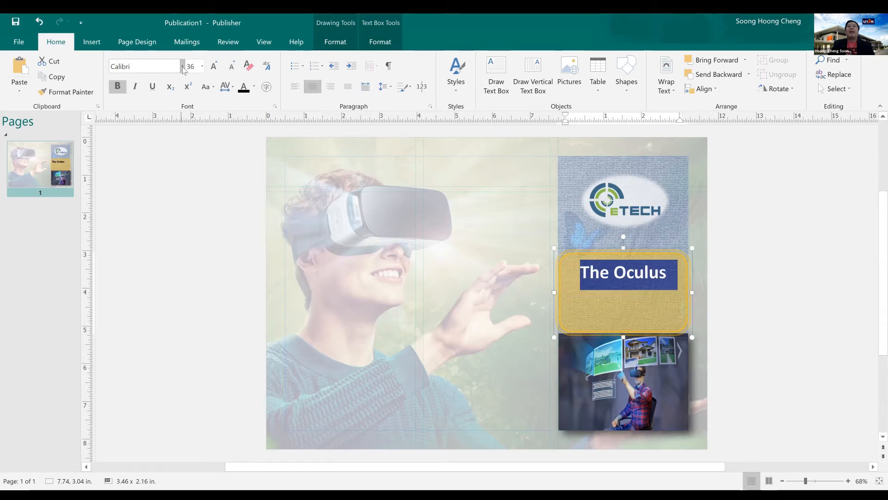
# Step: Try the Black Ops One and Arial Black fonts on the "The Oculus" title
pyautogui.click(182, 67)
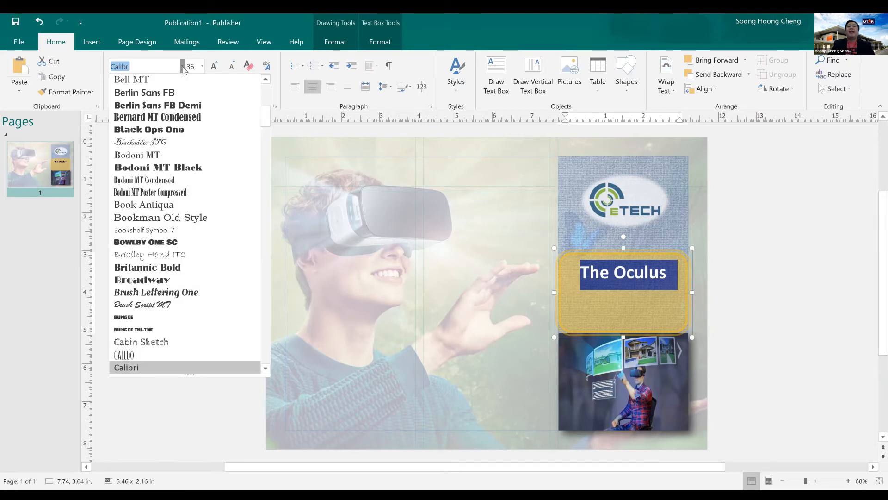
pyautogui.click(161, 130)
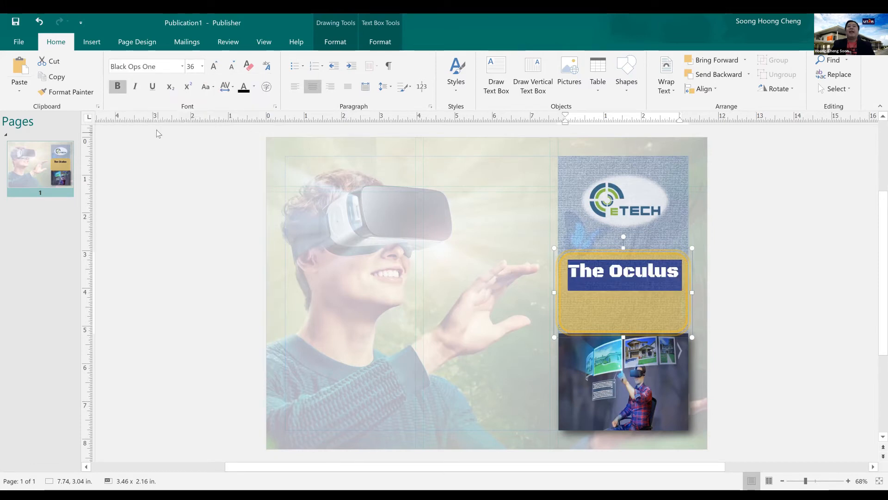
pyautogui.click(181, 68)
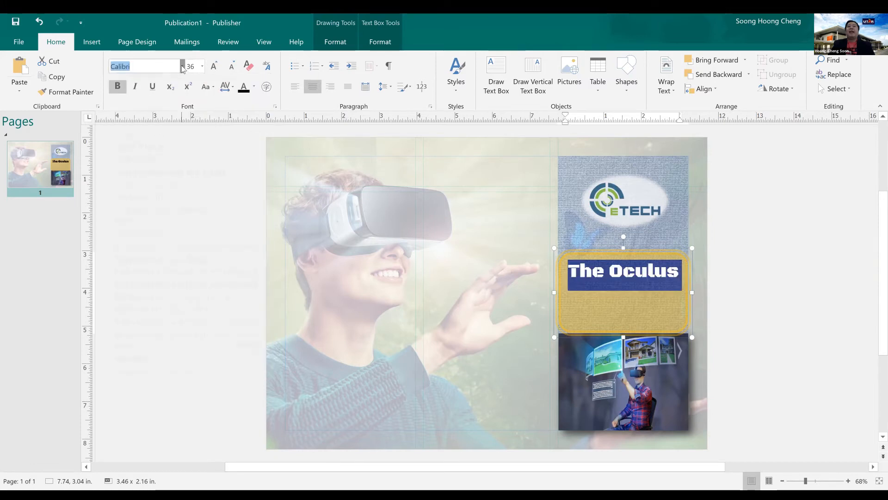
pyautogui.click(169, 163)
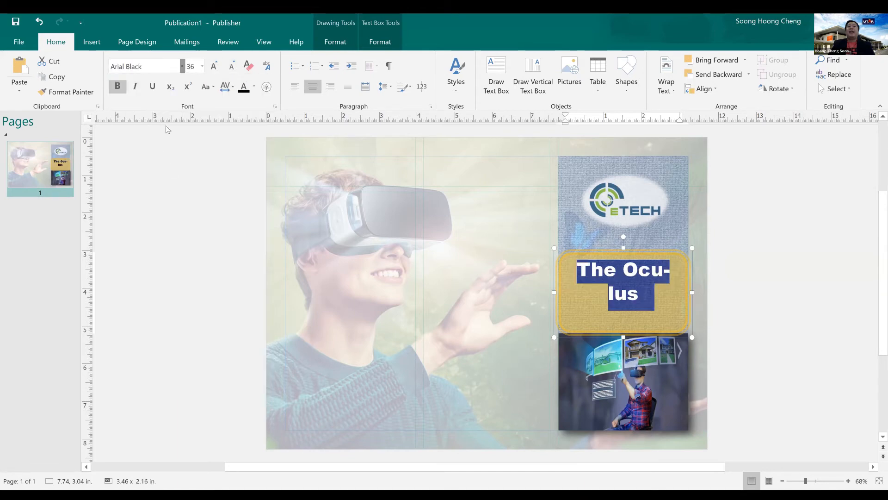
# Step: Set the "The Oculus" title in Bahnschrift Condensed at 48 pt
pyautogui.click(182, 69)
pyautogui.click(153, 234)
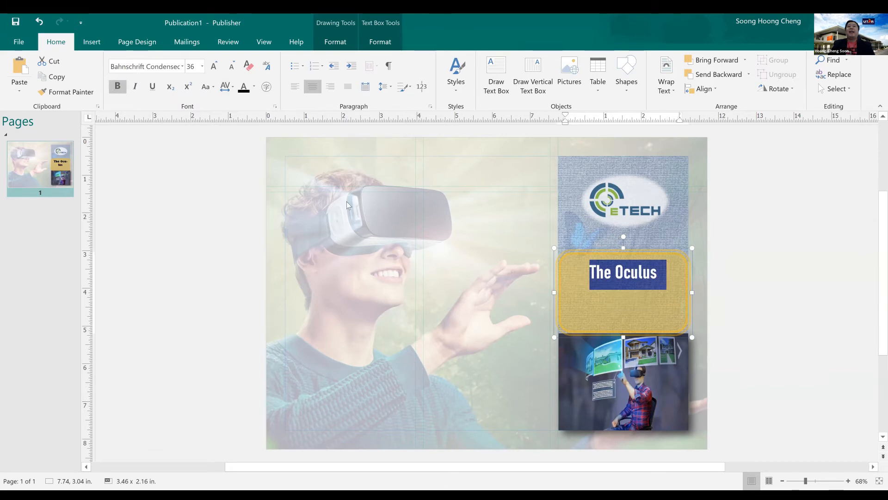
pyautogui.click(214, 67)
pyautogui.click(587, 276)
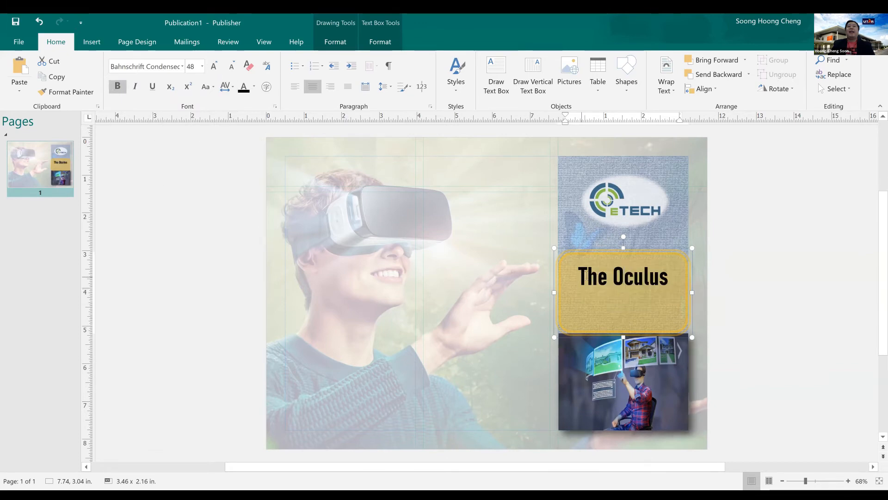
# Step: Try inserting a line break before the "The Oculus" title and undo it
pyautogui.moveTo(586, 277); pyautogui.dragTo(580, 278)
pyautogui.press('Left')
pyautogui.press('Return')
pyautogui.hotkey('ctrl', 'z')
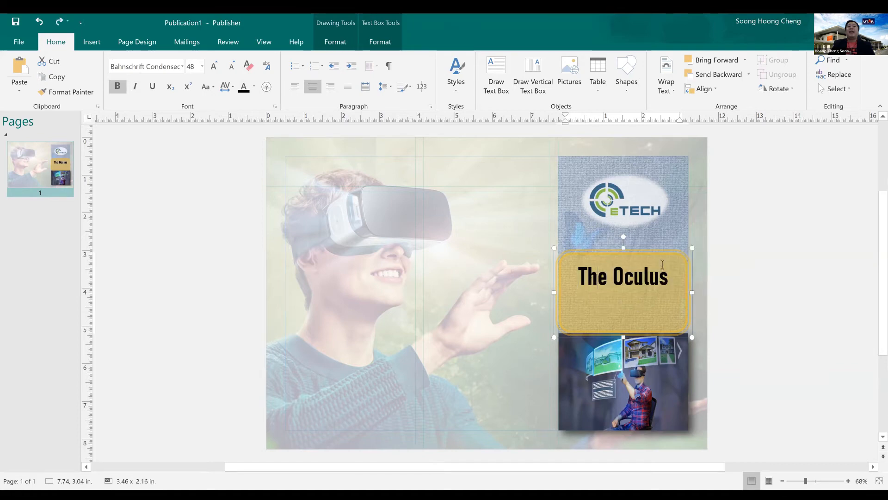
# Step: Change the font color of the whole "The Oculus" title to standard blue
pyautogui.hotkey('ctrl', 'a')
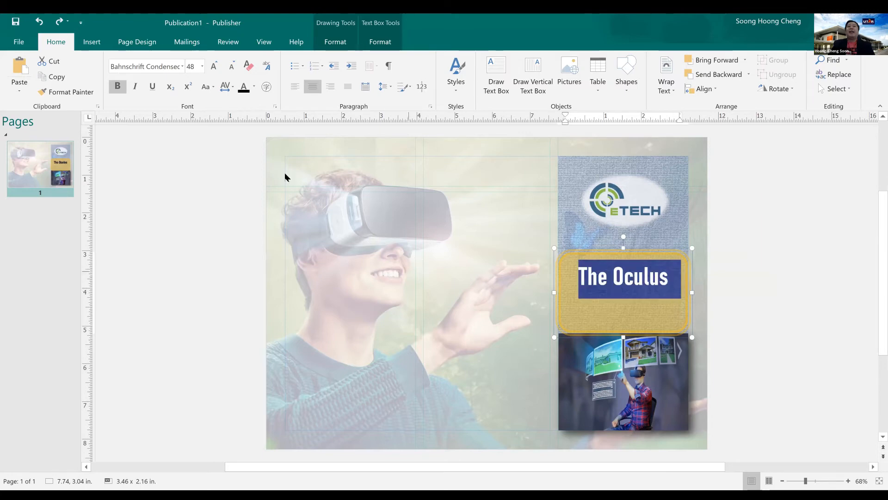
pyautogui.click(255, 88)
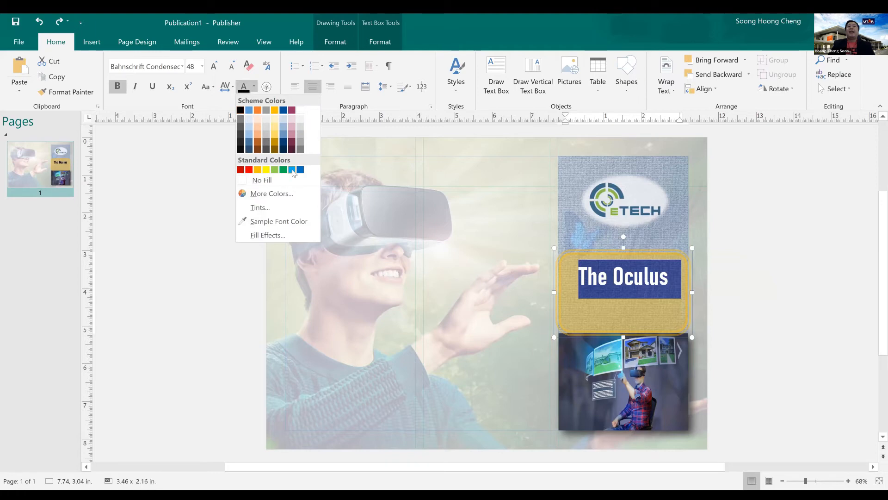
pyautogui.click(290, 168)
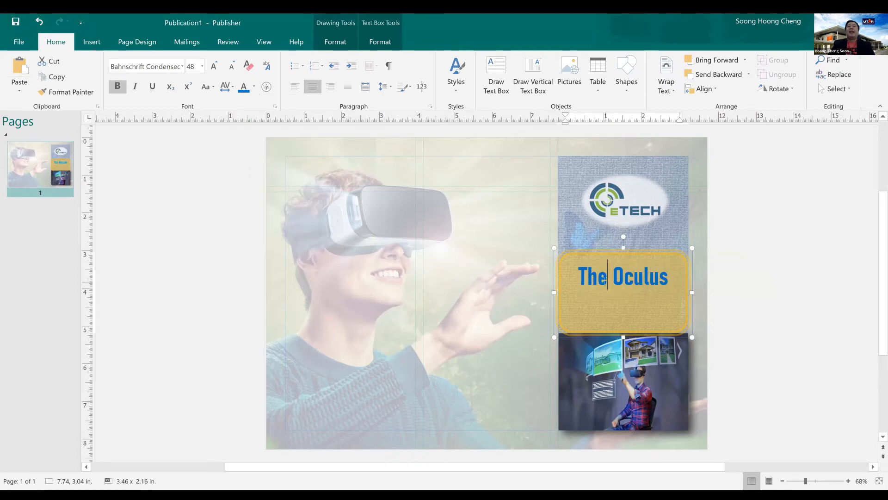
# Step: Apply the first outer shadow text effect to the "The Oculus" title
pyautogui.click(334, 44)
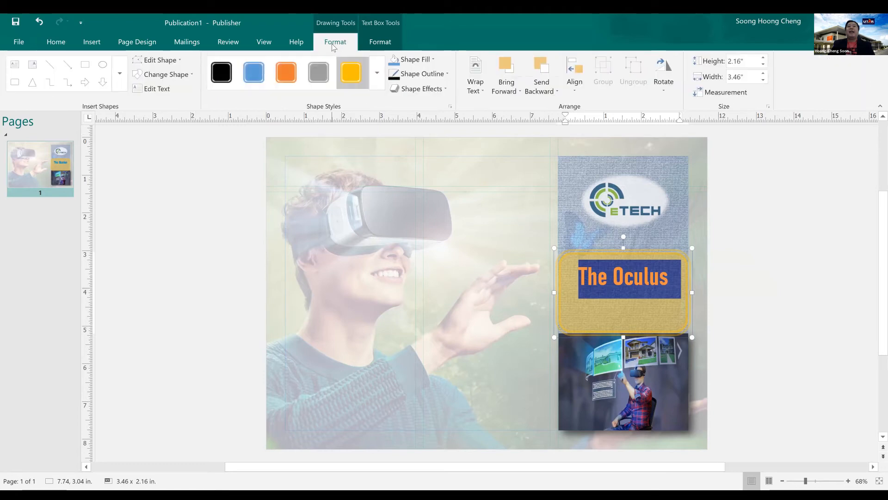
pyautogui.click(377, 46)
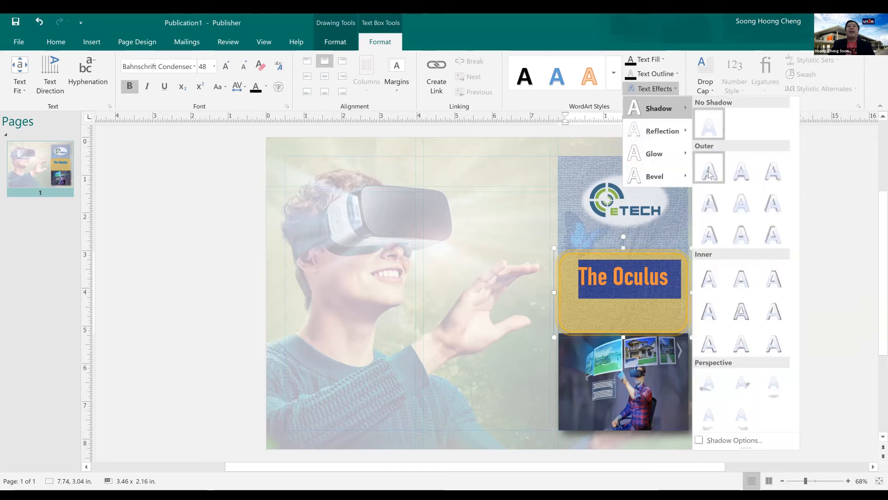
pyautogui.click(709, 174)
pyautogui.click(775, 312)
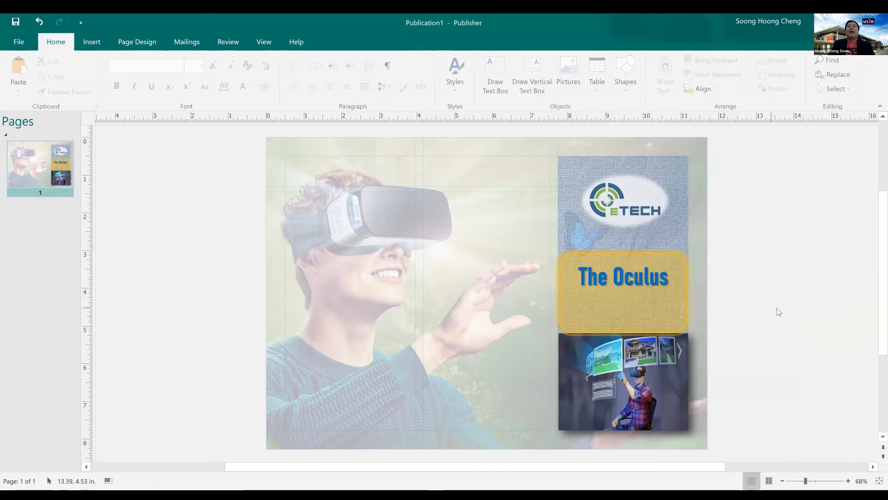
# Step: Shorten the orange "The Oculus" title shape from its upper edge and move the ETECH logo down into the freed space
pyautogui.click(626, 289)
pyautogui.moveTo(588, 278); pyautogui.dragTo(649, 280)
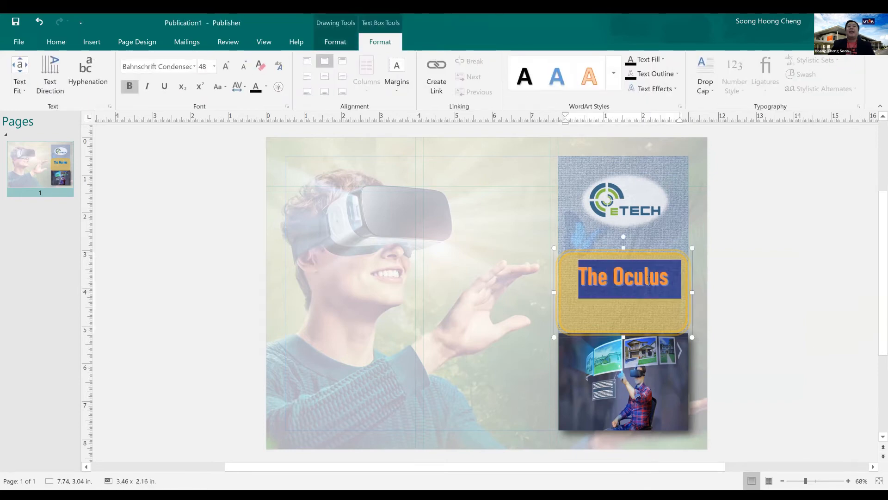
pyautogui.click(625, 252)
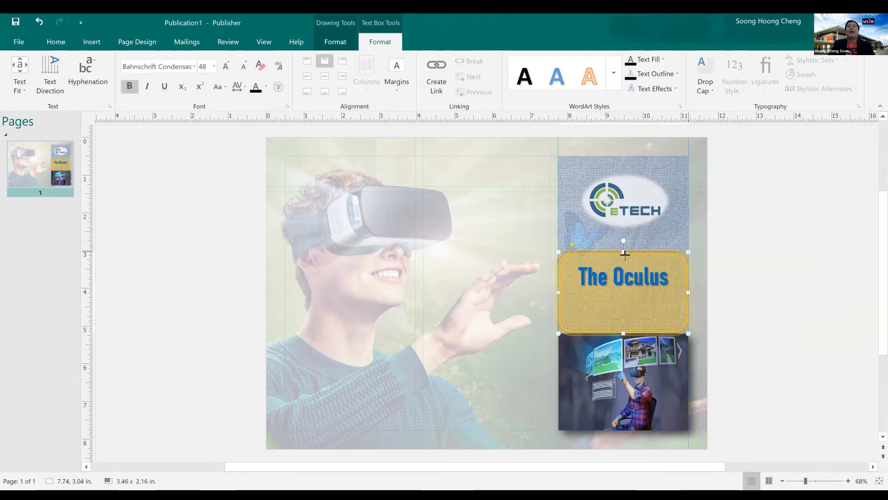
pyautogui.moveTo(625, 266); pyautogui.dragTo(624, 272)
pyautogui.click(735, 260)
pyautogui.click(634, 223)
pyautogui.moveTo(634, 223)
pyautogui.mouseDown()
pyautogui.moveTo(638, 246)
pyautogui.moveTo(639, 234)
pyautogui.mouseUp()
pyautogui.click(743, 289)
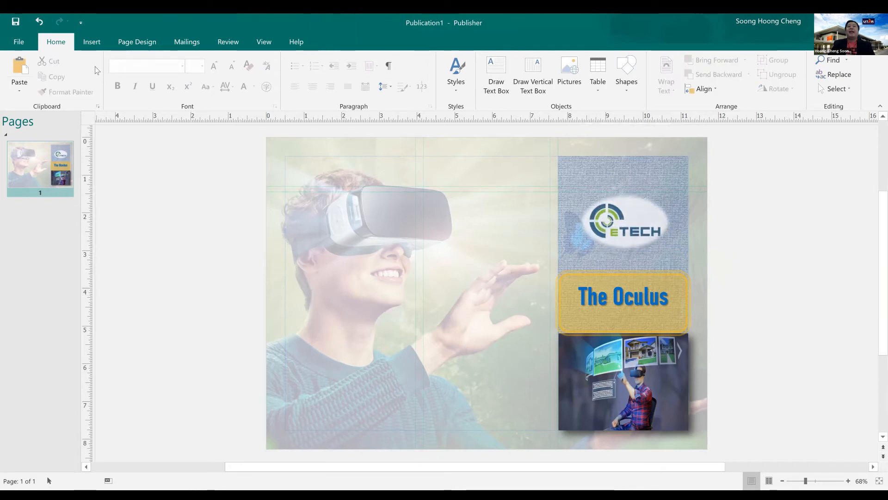
# Step: Draw a rectangle about 3.37 x 0.81 in. across the top of the middle column, fitted to the column guides
pyautogui.click(92, 41)
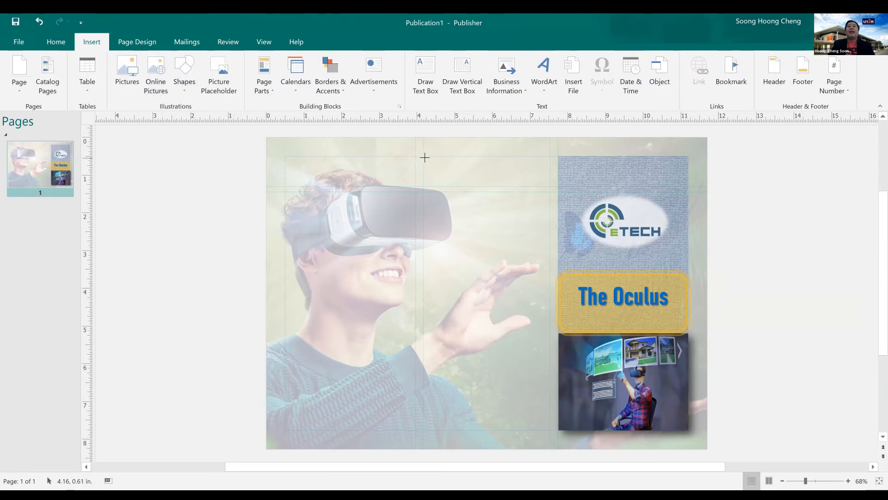
pyautogui.moveTo(422, 157)
pyautogui.mouseDown()
pyautogui.moveTo(443, 173)
pyautogui.moveTo(550, 187)
pyautogui.mouseUp()
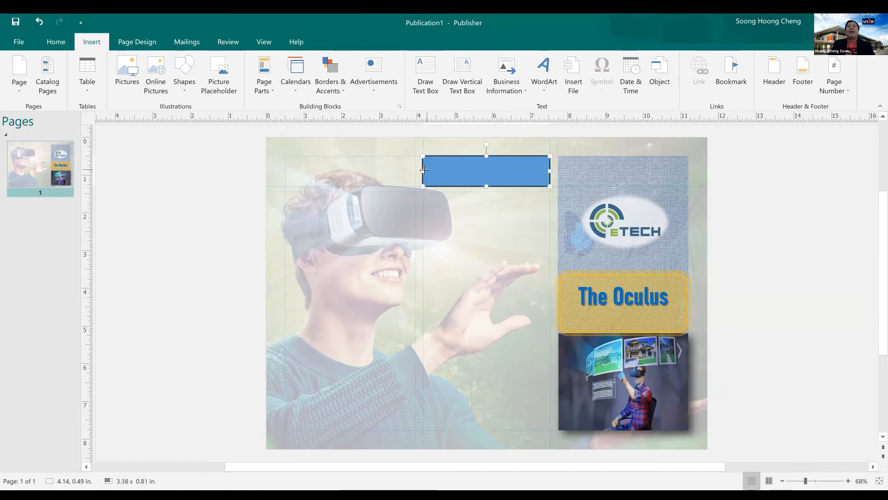
pyautogui.moveTo(425, 170); pyautogui.dragTo(426, 169)
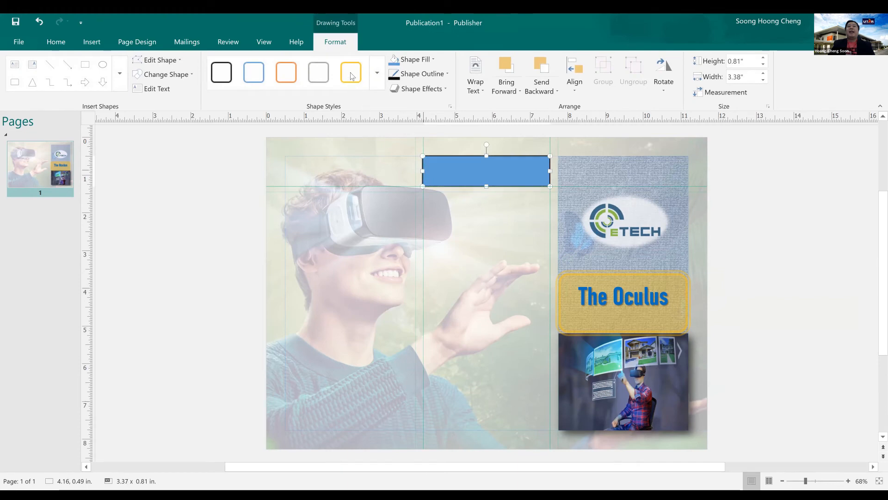
pyautogui.click(376, 73)
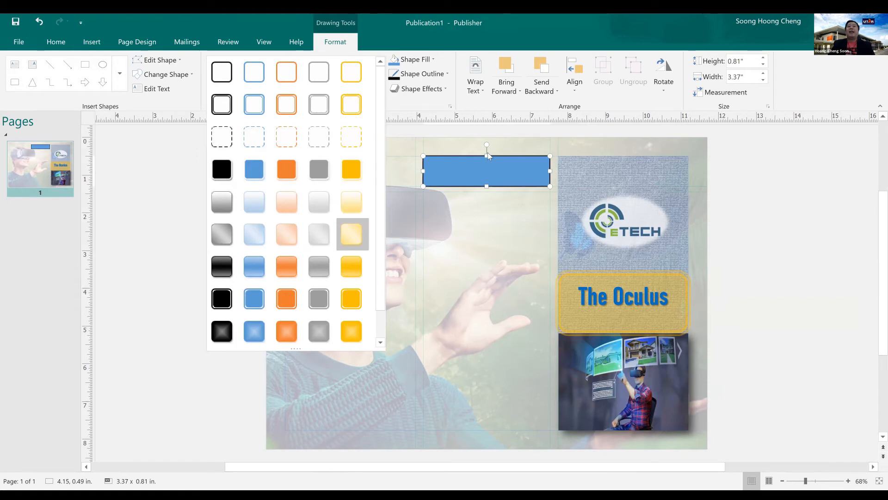
pyautogui.click(494, 185)
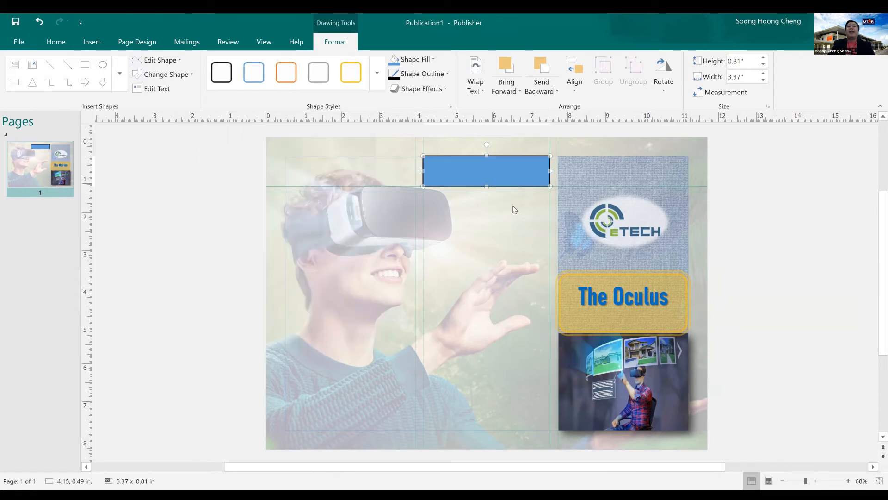
pyautogui.rightClick(493, 185)
pyautogui.click(717, 218)
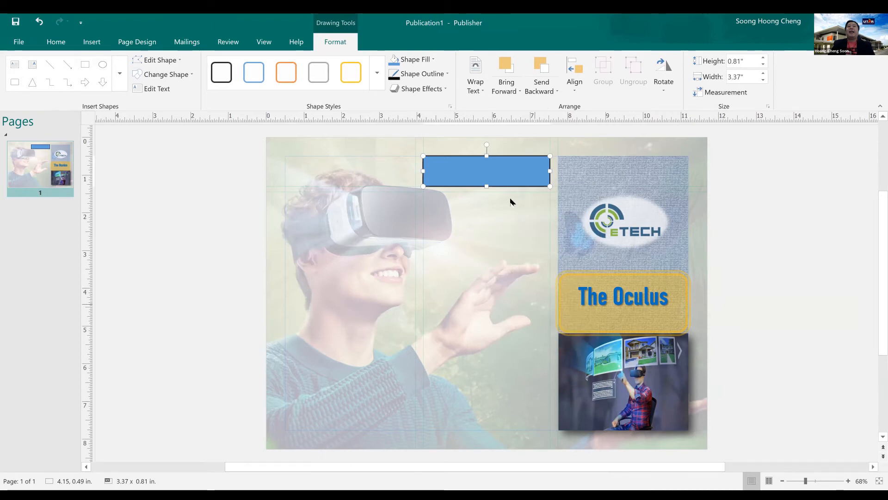
# Step: Fill the middle column's header rectangle with standard light green and remove its outline
pyautogui.doubleClick(504, 187)
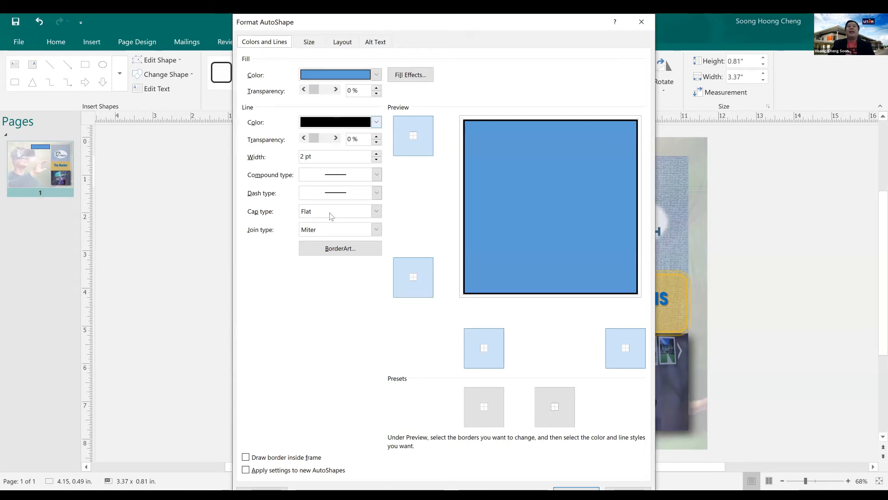
pyautogui.click(368, 74)
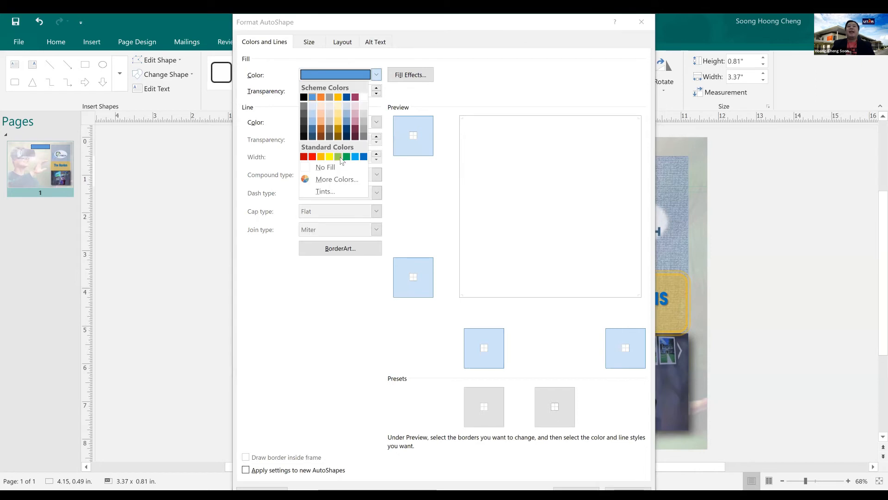
pyautogui.moveTo(425, 29); pyautogui.dragTo(192, 28)
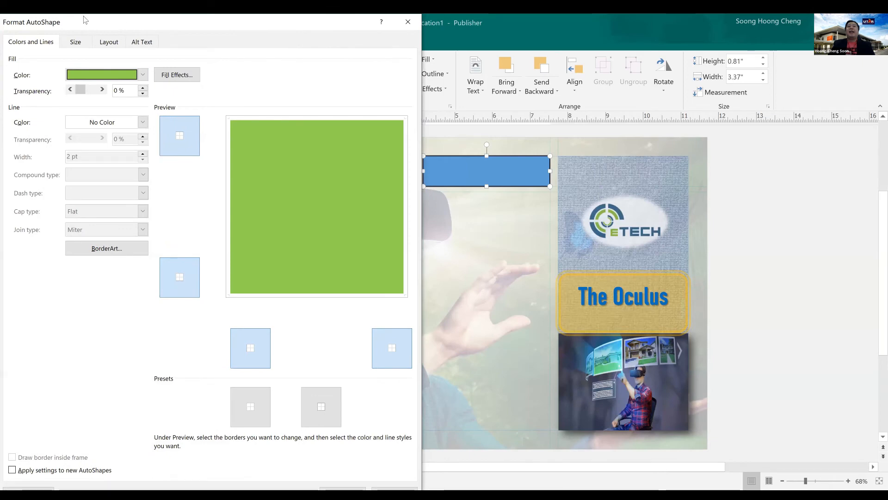
pyautogui.moveTo(124, 24); pyautogui.dragTo(1, 24)
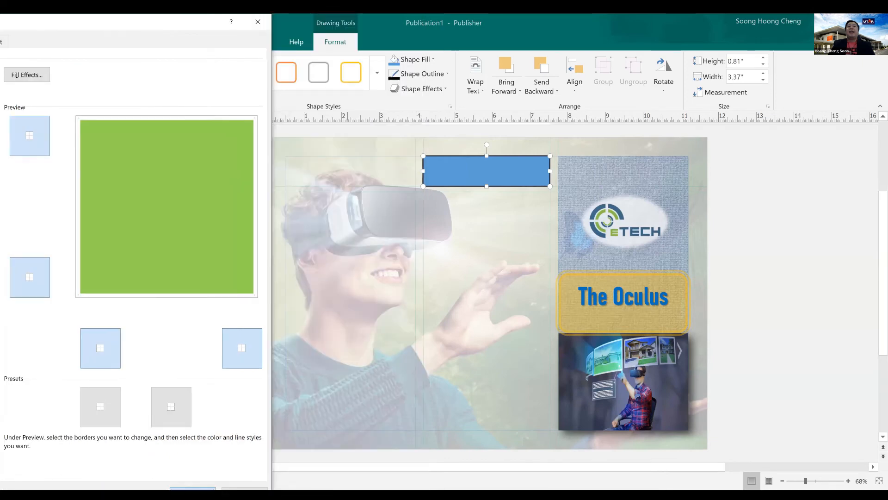
pyautogui.press('Return')
pyautogui.click(451, 265)
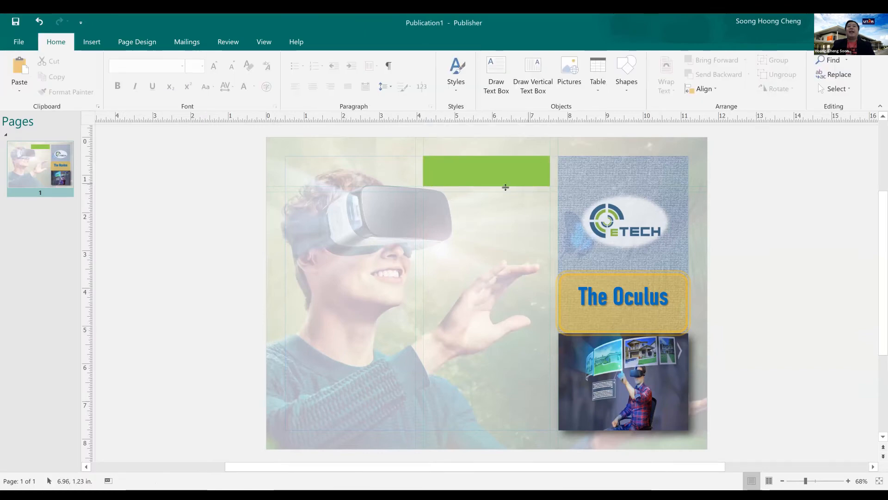
# Step: Apply the outer Offset: Bottom Right shadow effect to the green header rectangle
pyautogui.click(494, 174)
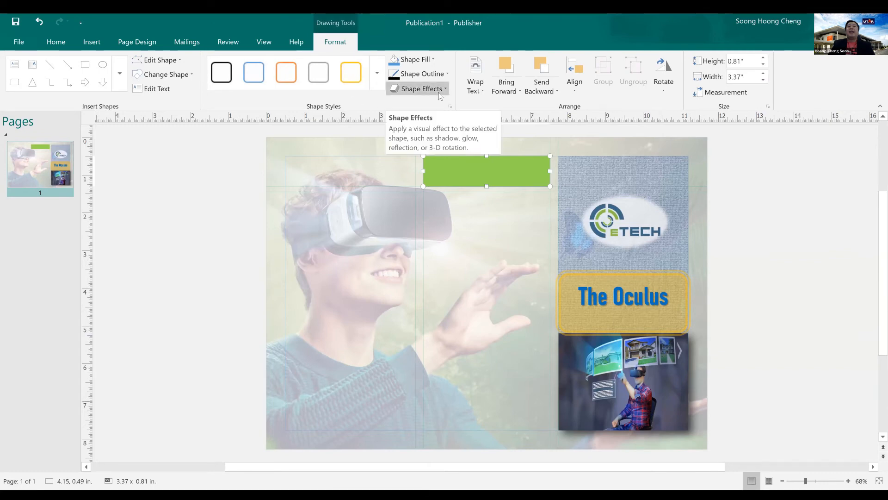
pyautogui.click(438, 92)
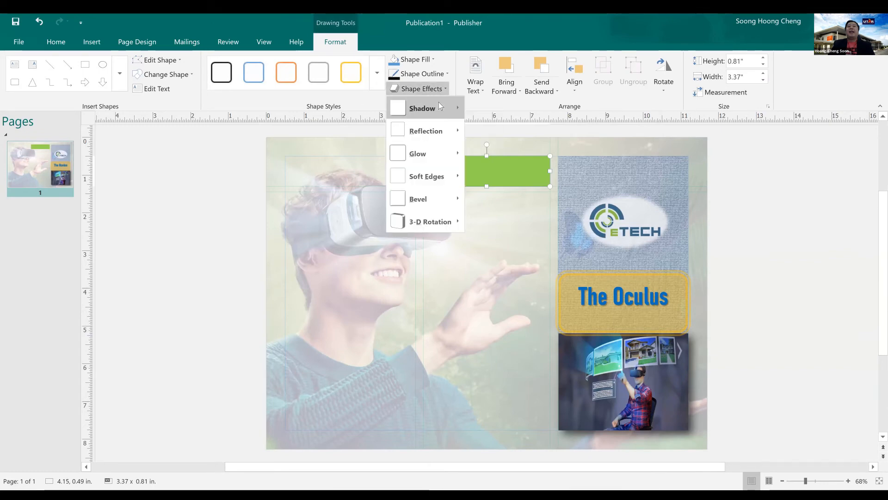
pyautogui.moveTo(438, 103)
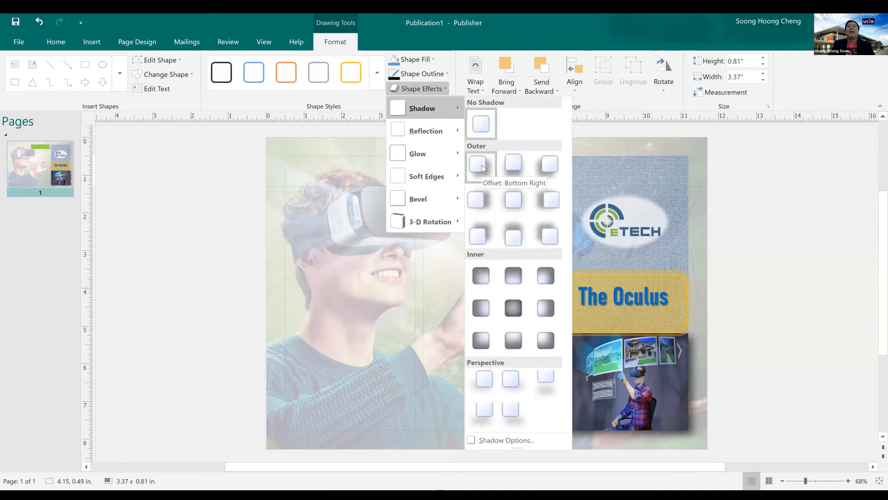
pyautogui.click(482, 165)
pyautogui.click(554, 170)
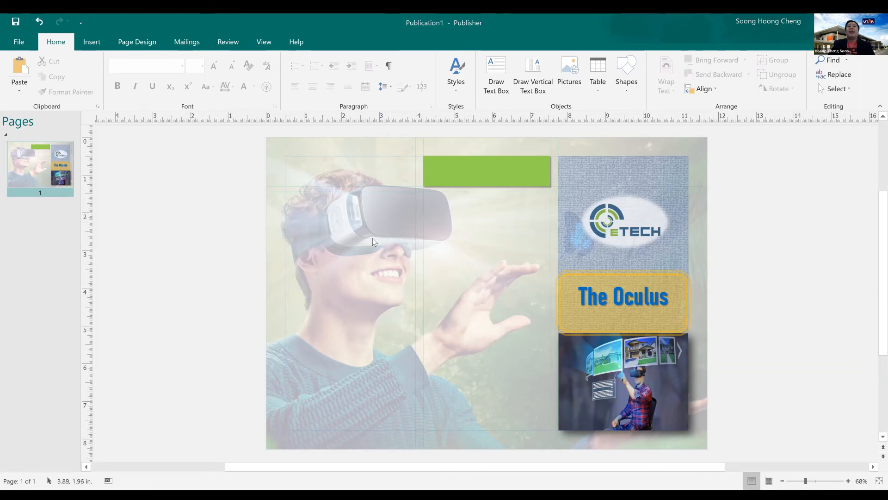
# Step: Add the text "What is Virtual Reality?" inside the green header rectangle
pyautogui.click(484, 175)
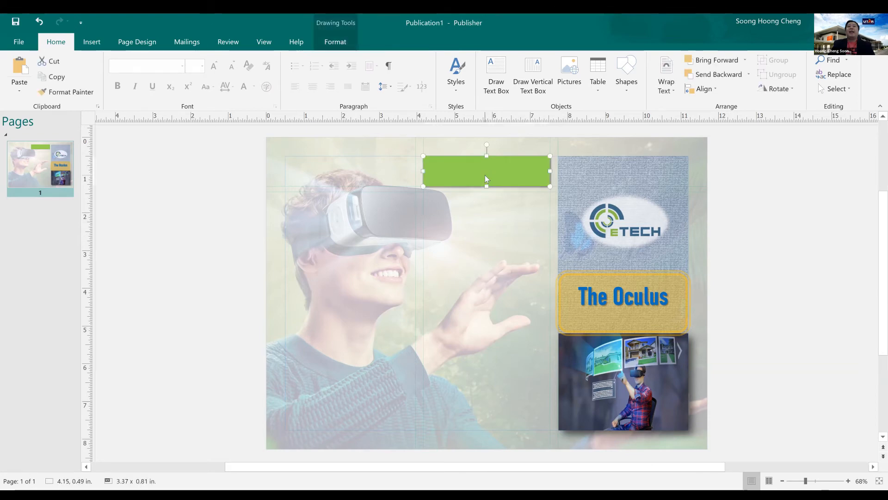
pyautogui.rightClick(486, 173)
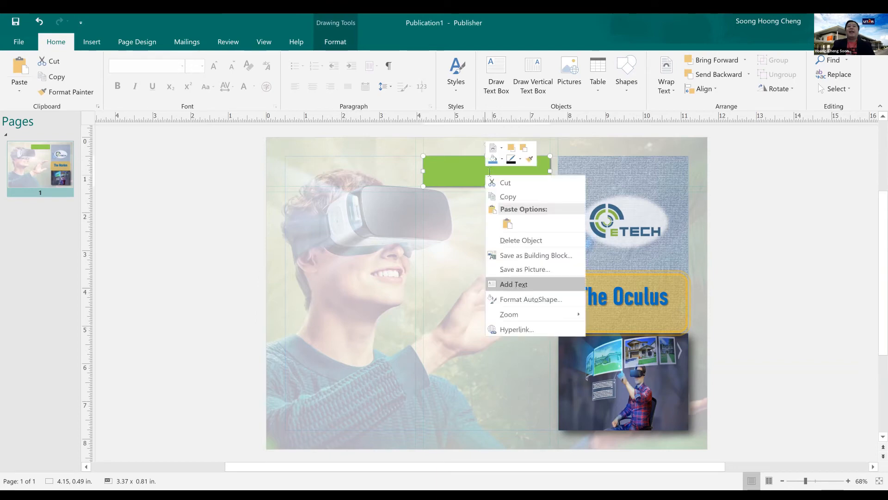
pyautogui.click(516, 283)
pyautogui.write('What is Virtual Reality?')
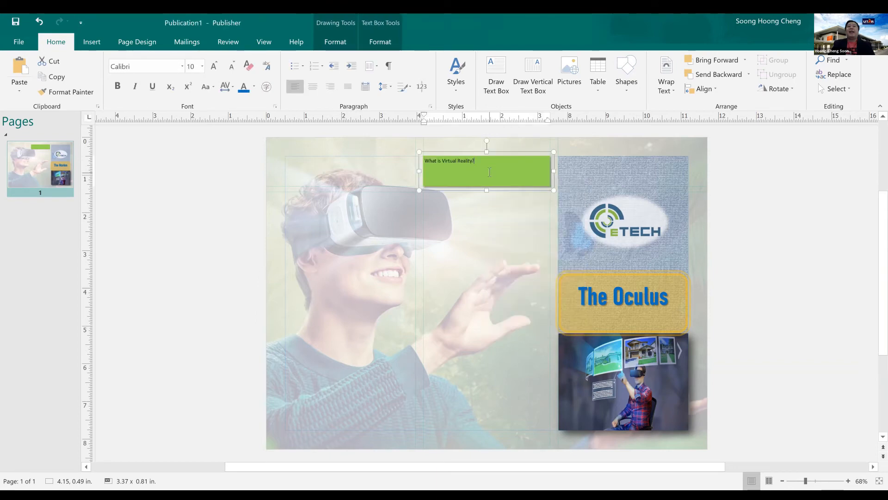
# Step: Make the whole "What is Virtual Reality?" heading white and enlarge it to 24 pt
pyautogui.hotkey('ctrl', 'a')
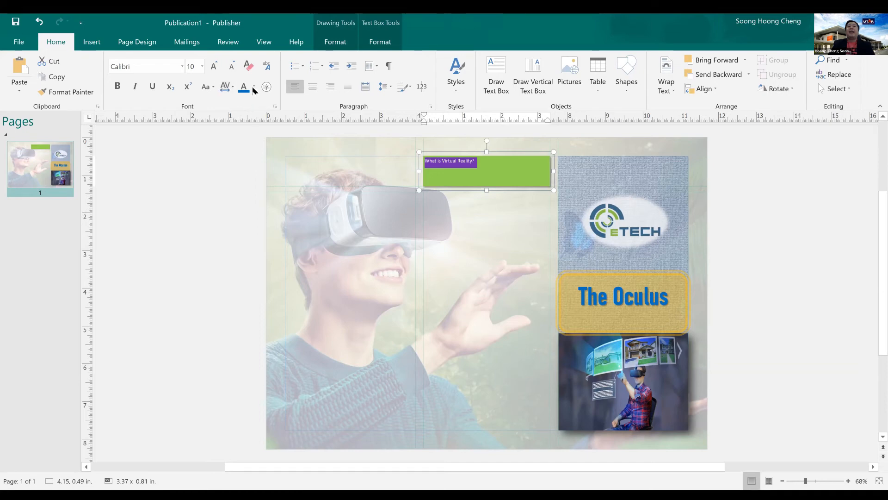
pyautogui.click(254, 87)
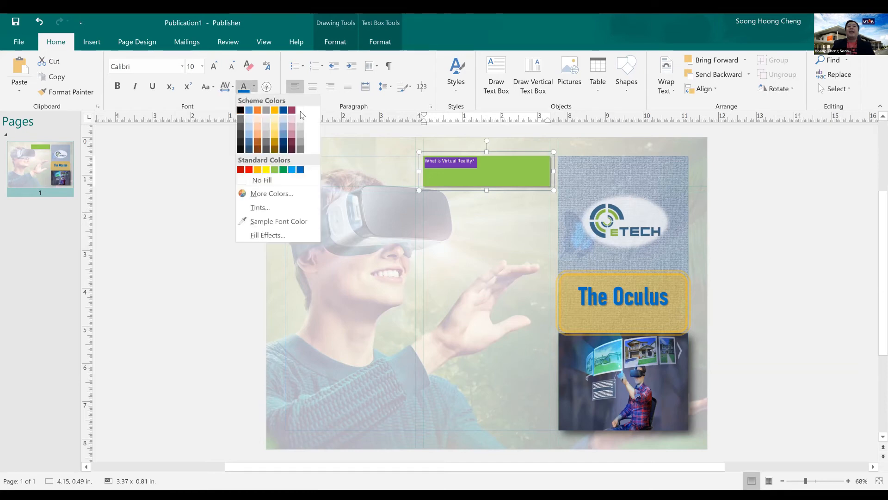
pyautogui.click(300, 111)
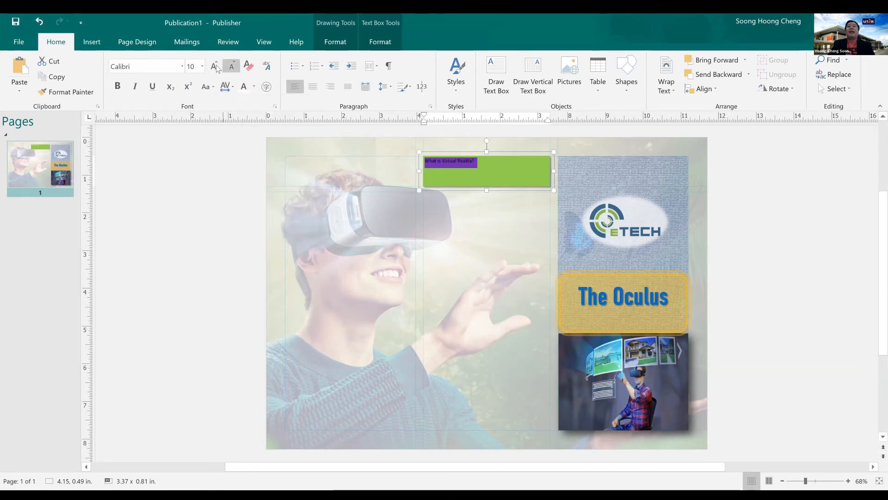
pyautogui.click(216, 67)
pyautogui.click(216, 67)
pyautogui.click(216, 67)
pyautogui.click(216, 67)
pyautogui.click(216, 67)
pyautogui.click(216, 67)
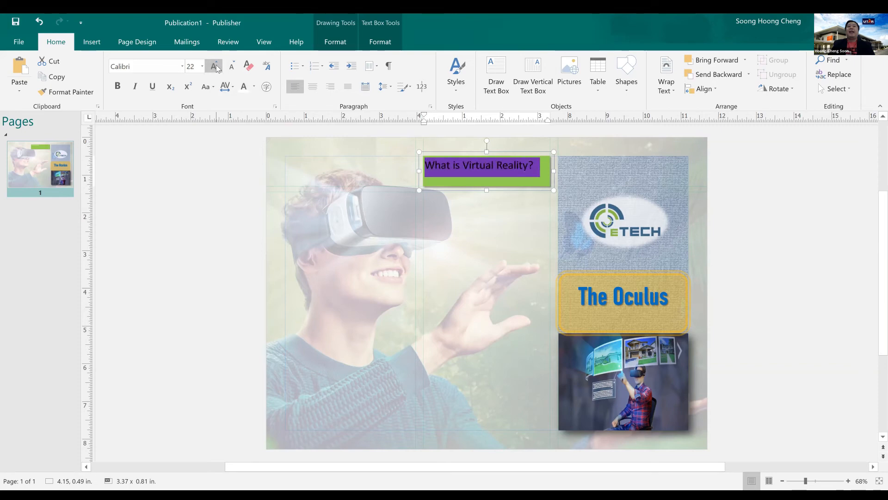
pyautogui.click(216, 67)
# Step: Center the "What is Virtual Reality?" heading and make it bold
pyautogui.click(313, 86)
pyautogui.click(118, 87)
pyautogui.click(380, 41)
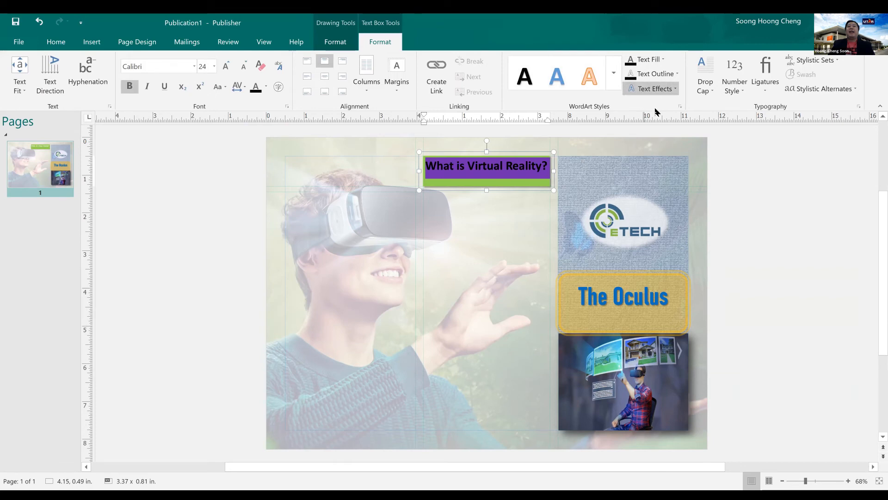
pyautogui.click(487, 198)
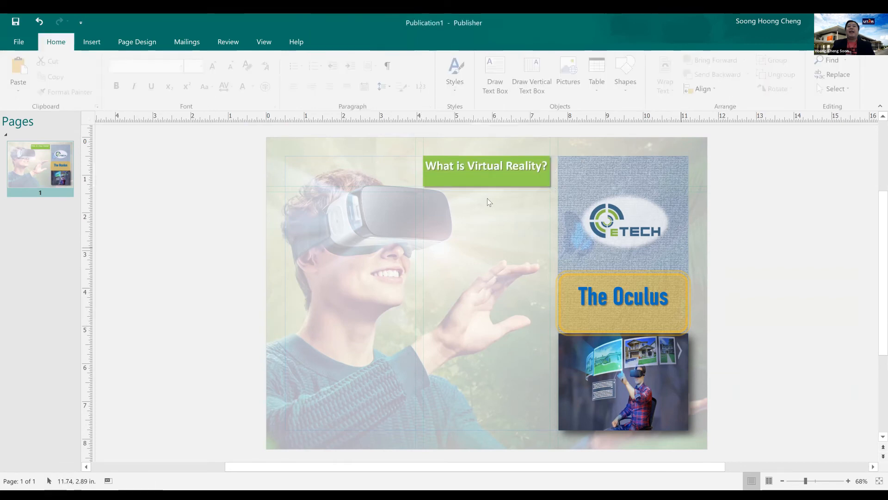
pyautogui.click(506, 182)
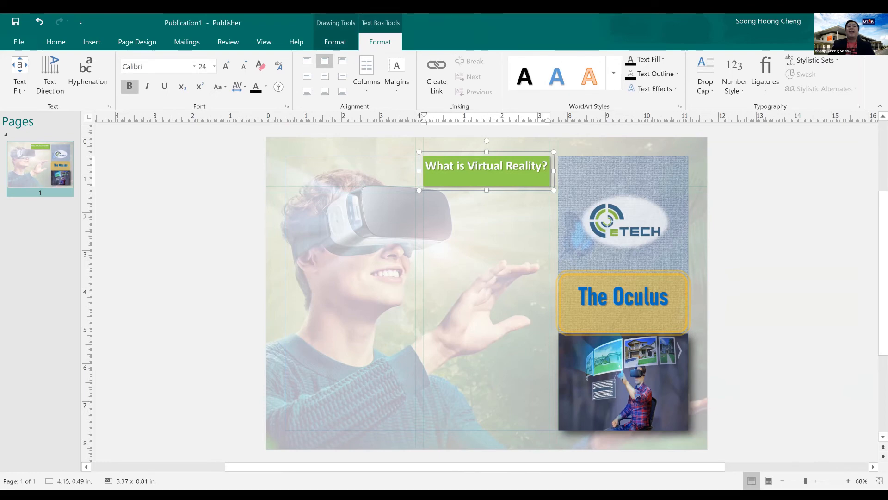
pyautogui.click(520, 429)
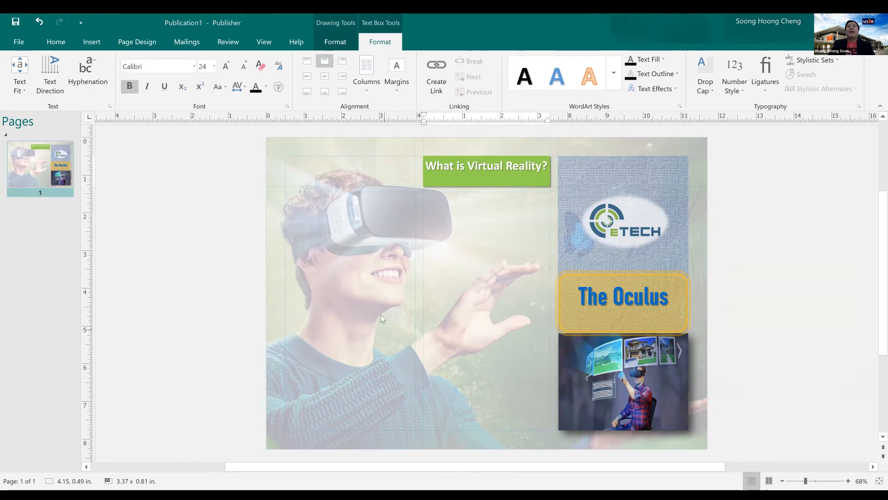
pyautogui.click(424, 203)
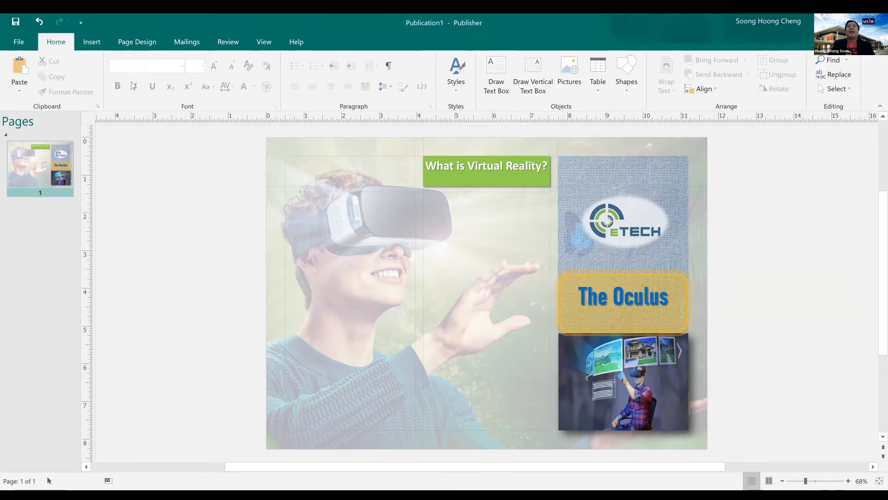
# Step: Draw a rectangle about 3.38 x 6.31 in. below the green header, filling the rest of the middle column
pyautogui.click(99, 43)
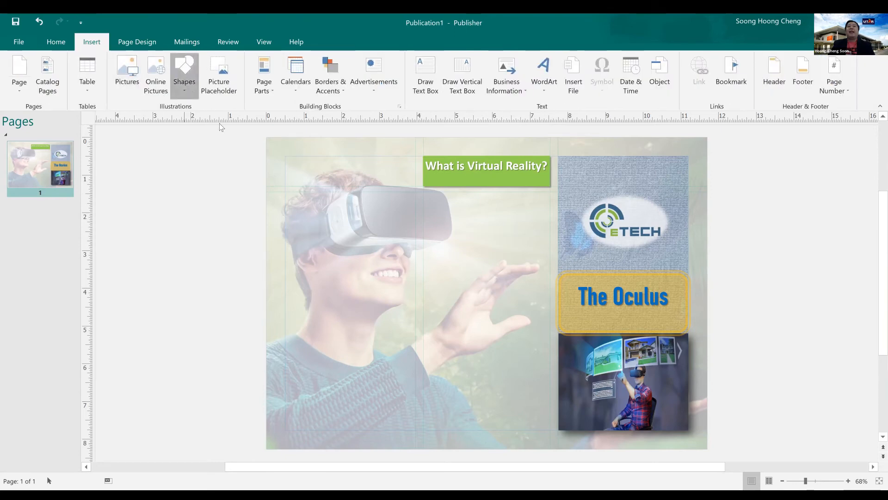
pyautogui.moveTo(422, 192); pyautogui.dragTo(517, 311)
pyautogui.moveTo(548, 418); pyautogui.dragTo(550, 430)
# Step: Format the large middle-column rectangle with no fill color and no line color
pyautogui.rightClick(490, 254)
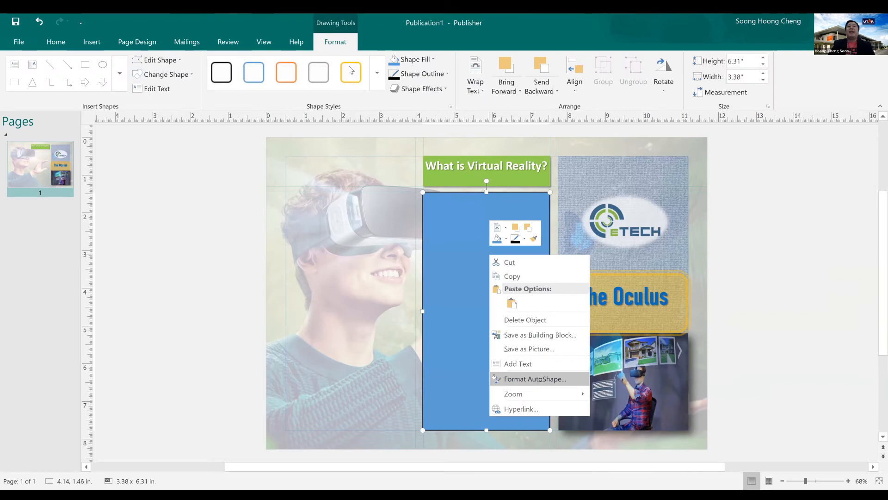
pyautogui.click(534, 380)
pyautogui.click(335, 75)
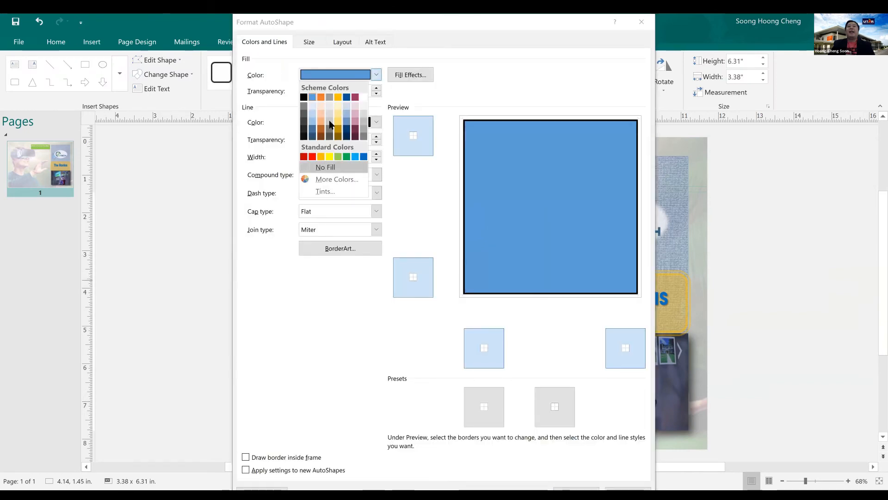
pyautogui.click(333, 166)
pyautogui.click(335, 122)
pyautogui.click(332, 216)
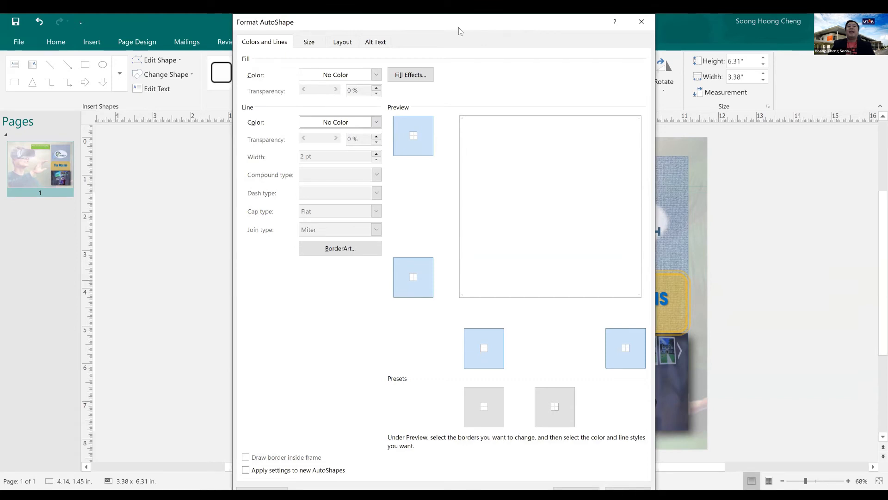
pyautogui.moveTo(459, 31); pyautogui.dragTo(45, 31)
pyautogui.click(163, 488)
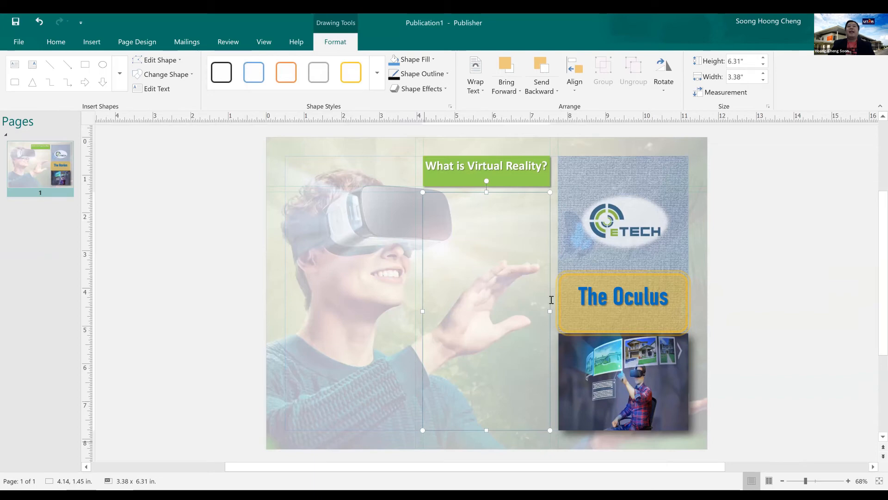
# Step: Add the copied virtual reality and package text to the large rectangle below the "What is Virtual Reality?" header
pyautogui.click(552, 300)
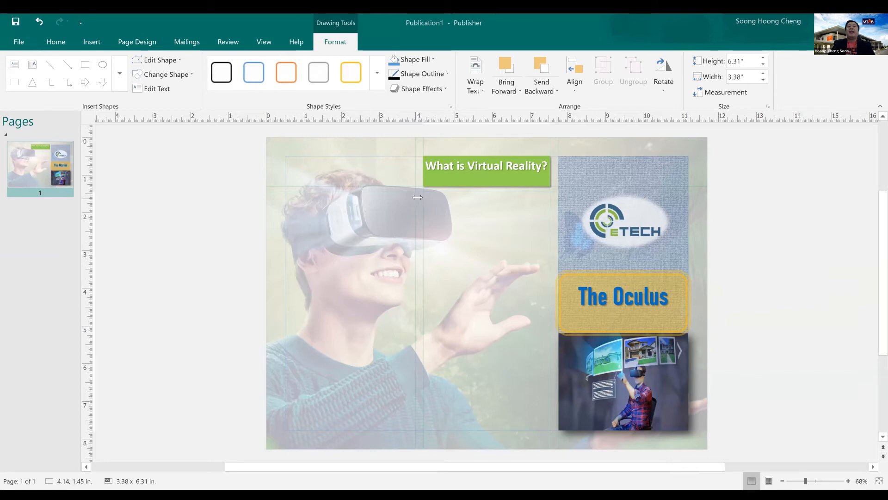
pyautogui.click(483, 240)
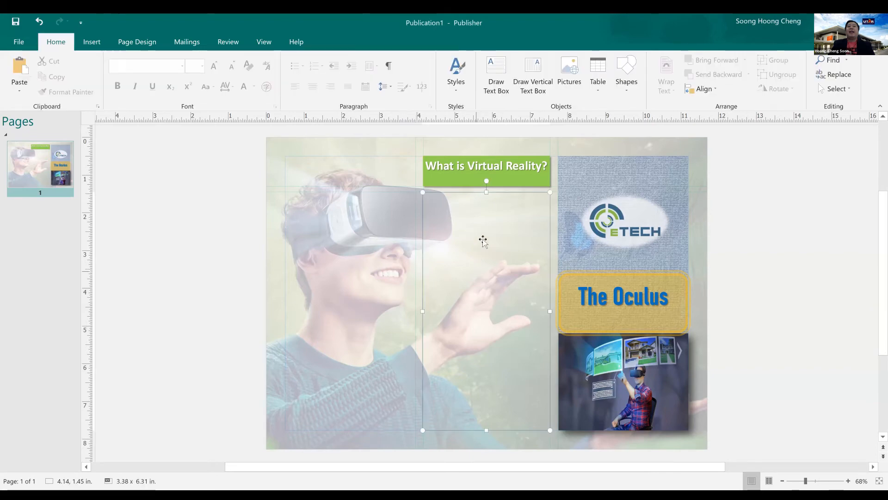
pyautogui.rightClick(483, 239)
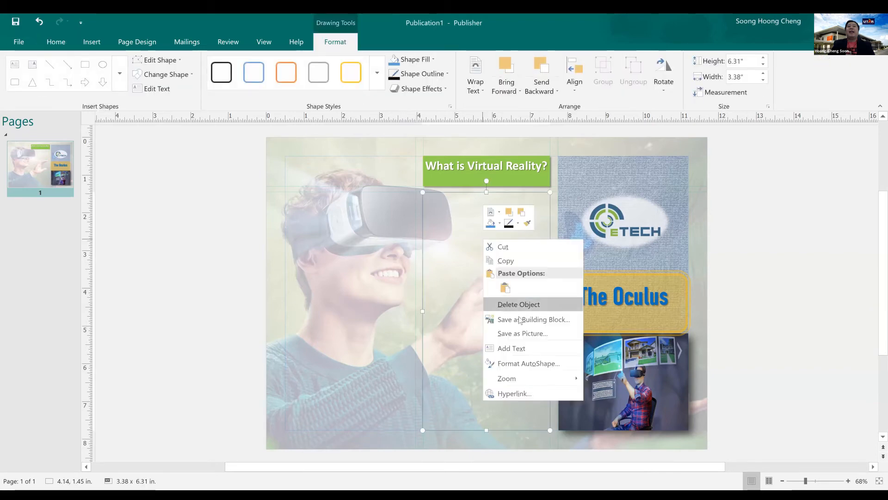
pyautogui.click(521, 349)
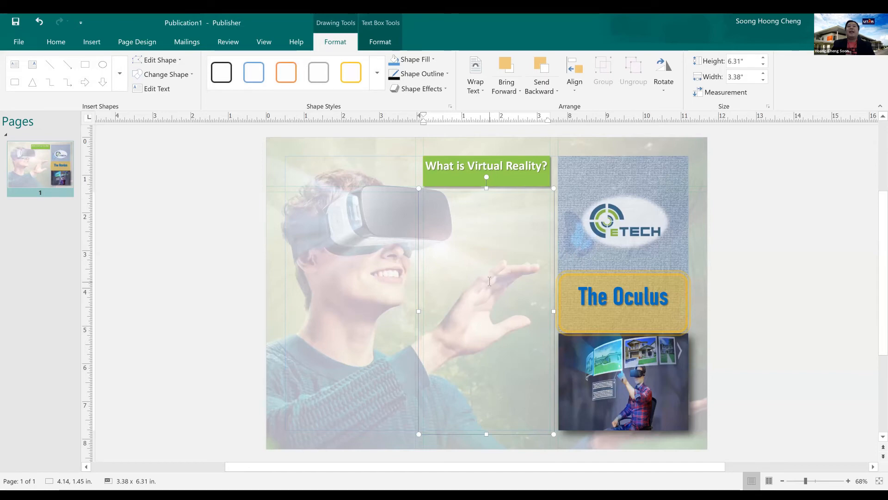
pyautogui.hotkey('ctrl', 'v')
# Step: Justify all the body text in the middle column and enlarge it to 12 pt
pyautogui.hotkey('ctrl', 'a')
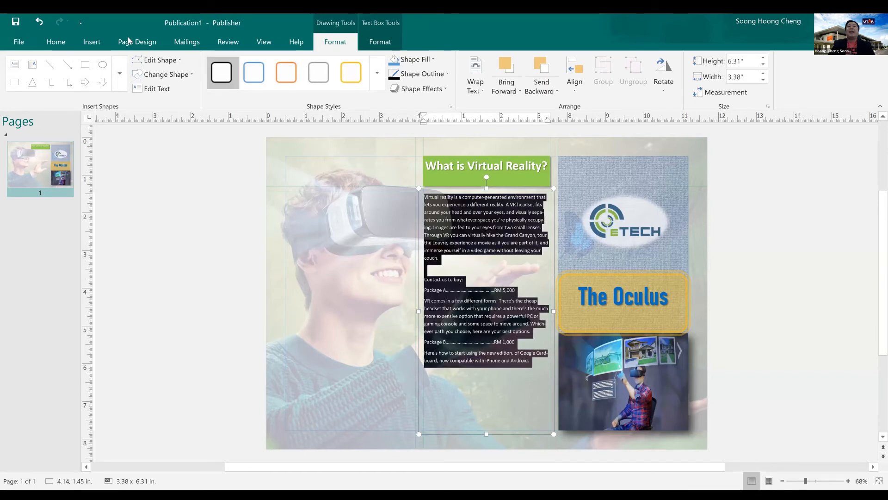
pyautogui.click(56, 42)
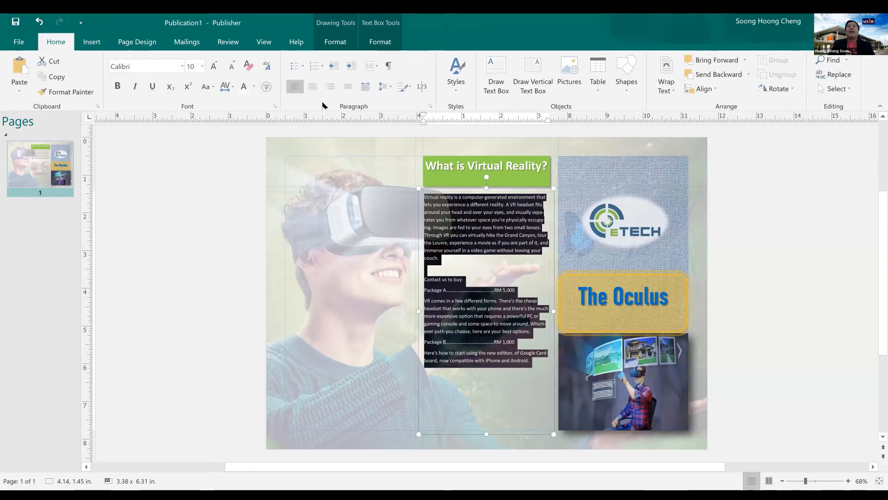
pyautogui.click(351, 88)
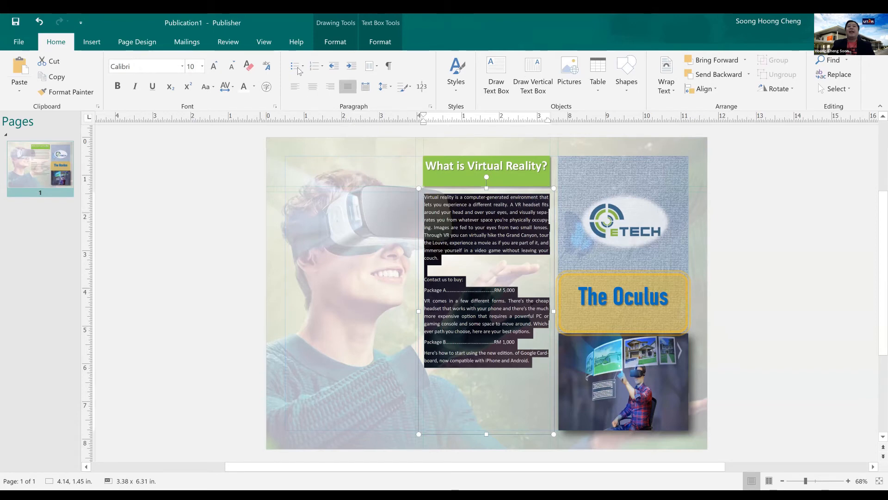
pyautogui.click(215, 67)
pyautogui.click(214, 67)
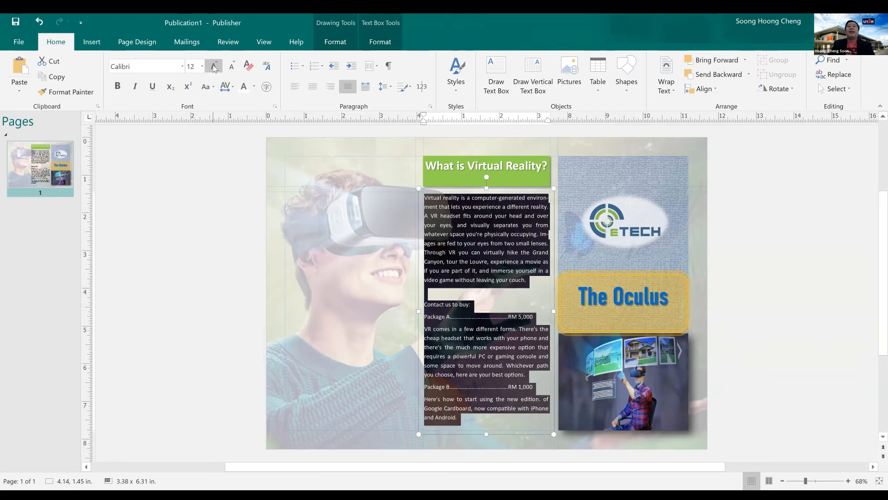
pyautogui.click(467, 249)
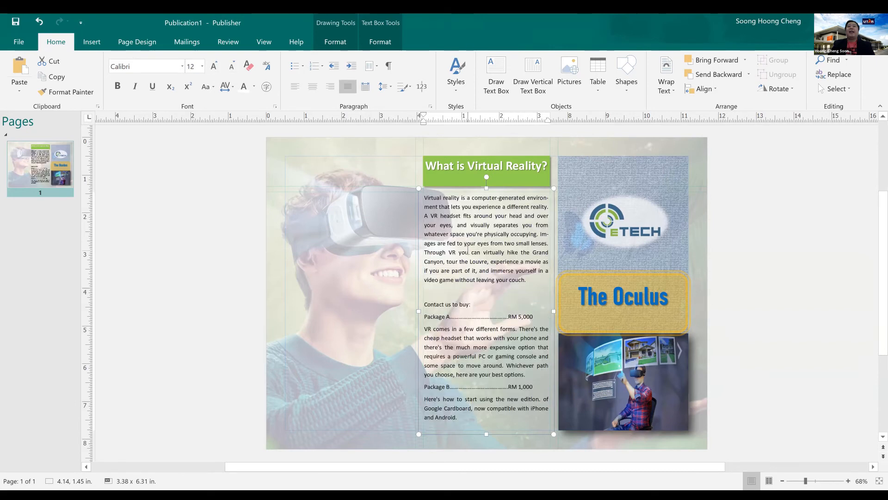
# Step: Make all the middle-column body text bold and remove the blank line above "Contact us to buy:"
pyautogui.hotkey('ctrl', 'a')
pyautogui.click(118, 88)
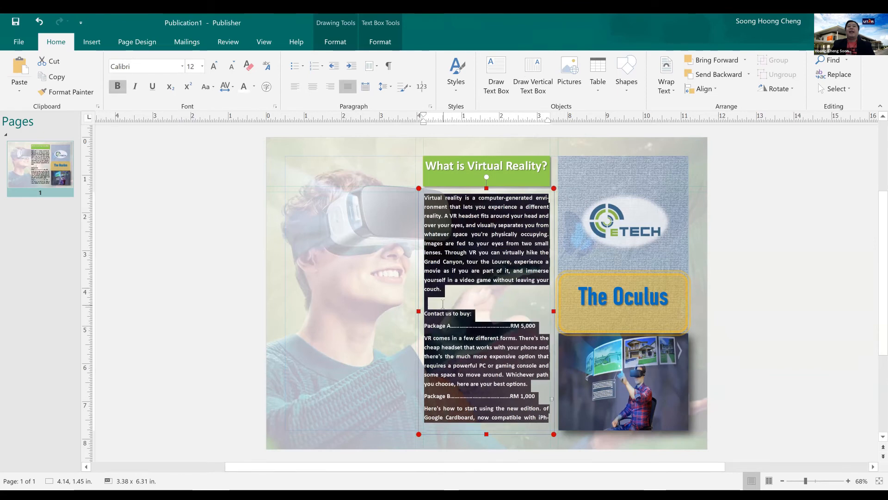
pyautogui.click(465, 304)
pyautogui.press('BackSpace')
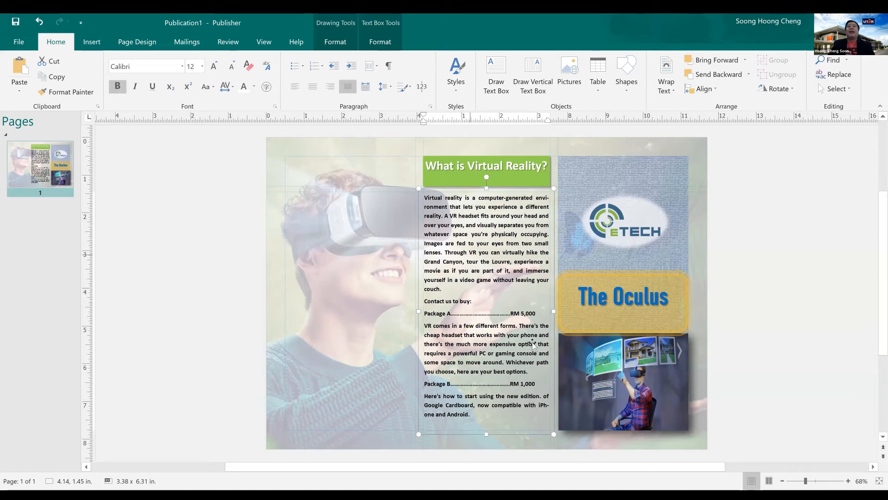
pyautogui.click(807, 309)
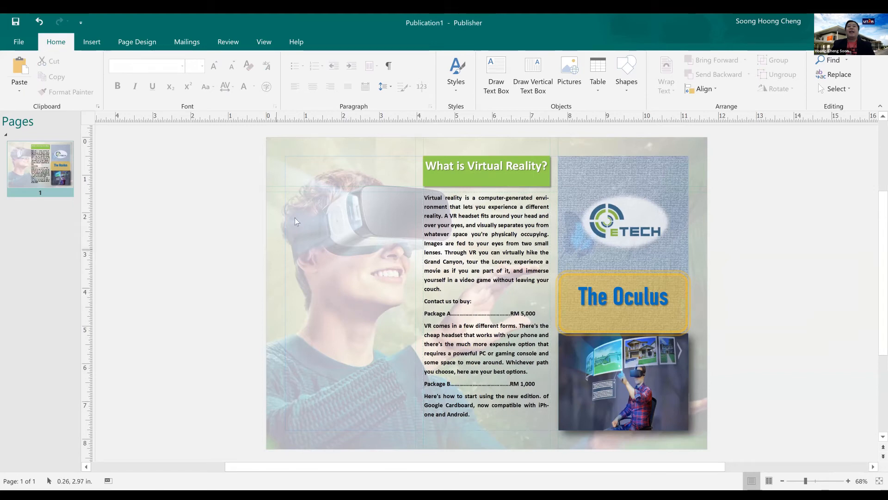
# Step: Check the address and contact details in the Custom 1 business information set, then save and close it
pyautogui.click(99, 42)
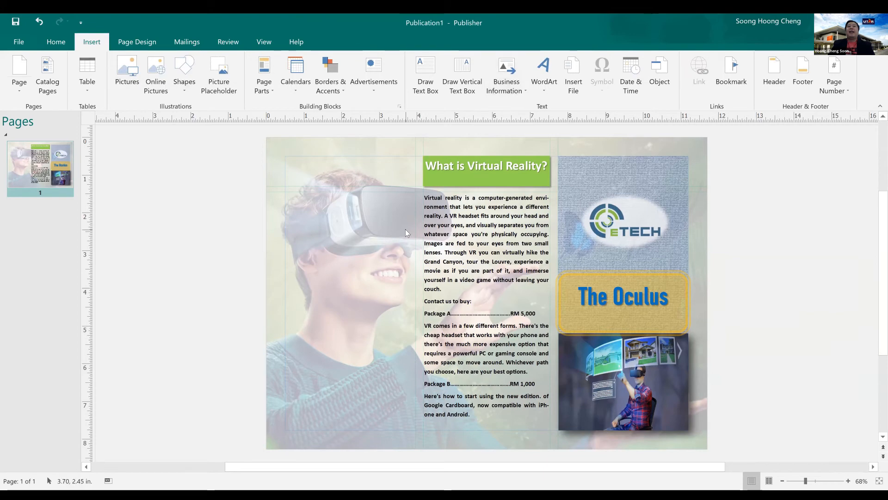
pyautogui.click(524, 96)
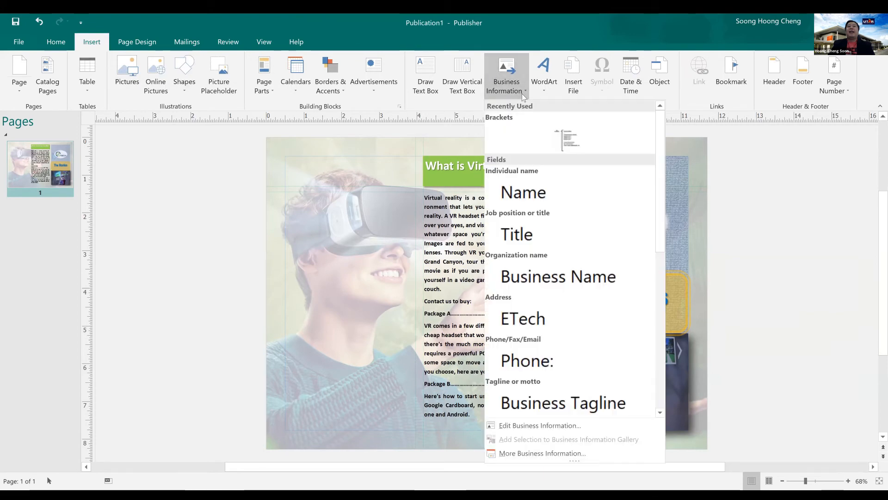
pyautogui.click(559, 425)
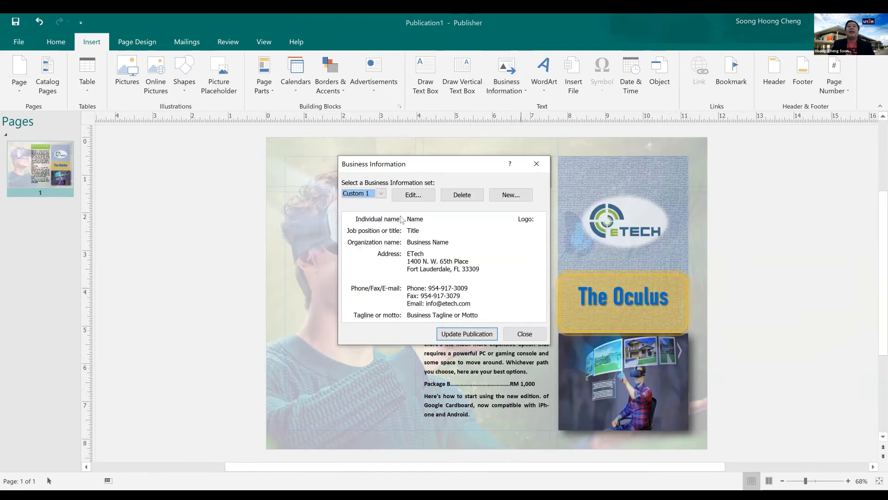
pyautogui.click(421, 196)
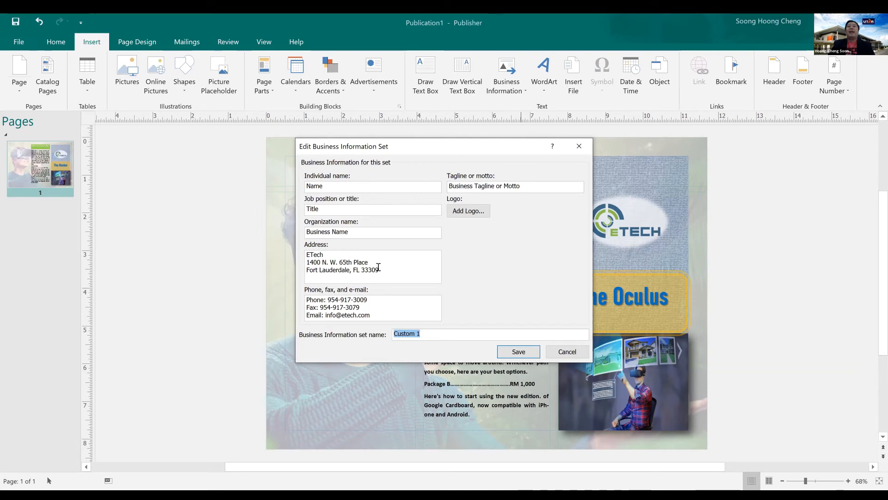
pyautogui.click(520, 352)
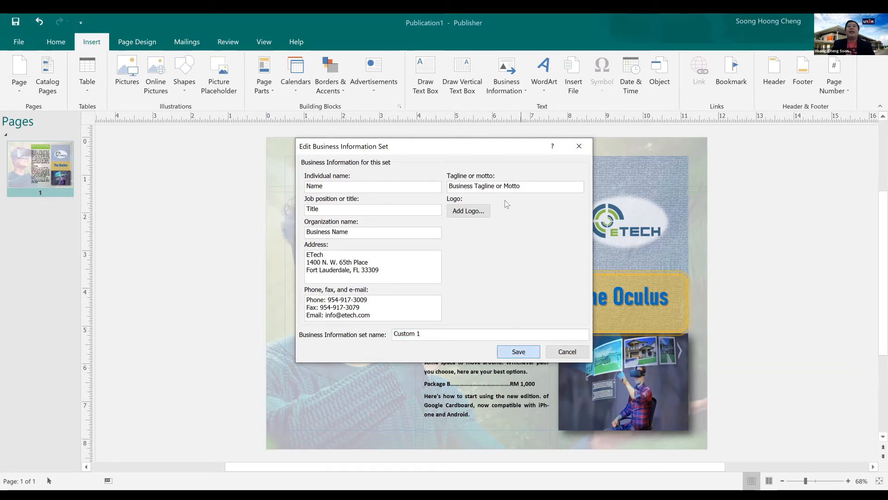
pyautogui.click(536, 164)
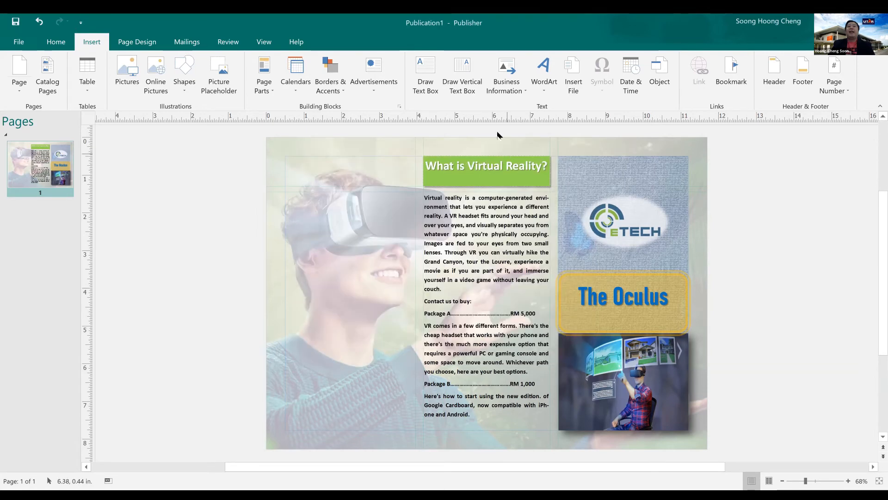
# Step: Insert the business information Address field and place it in the lower part of the brochure's first column
pyautogui.click(526, 93)
pyautogui.scroll(-6, 566, 237)
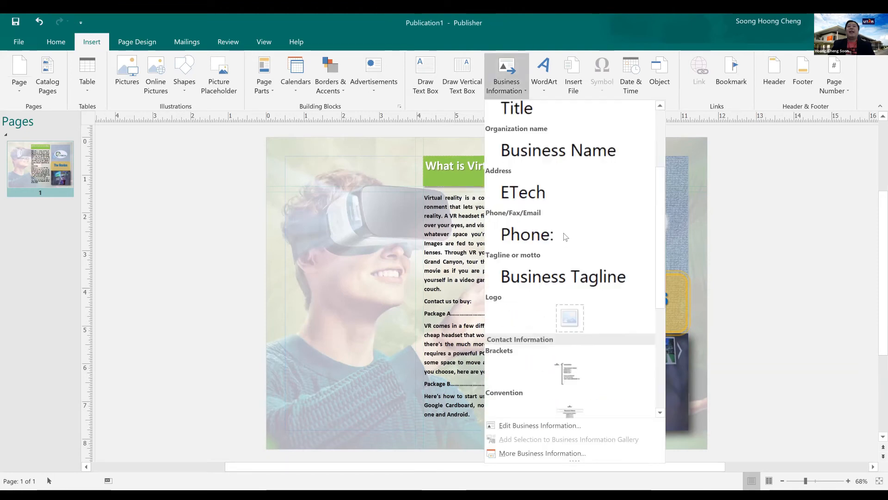
pyautogui.scroll(6, 566, 237)
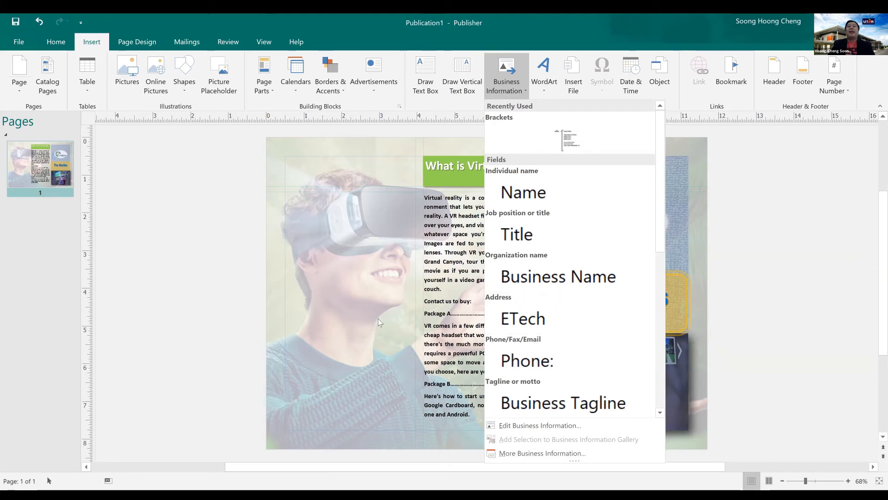
pyautogui.click(503, 277)
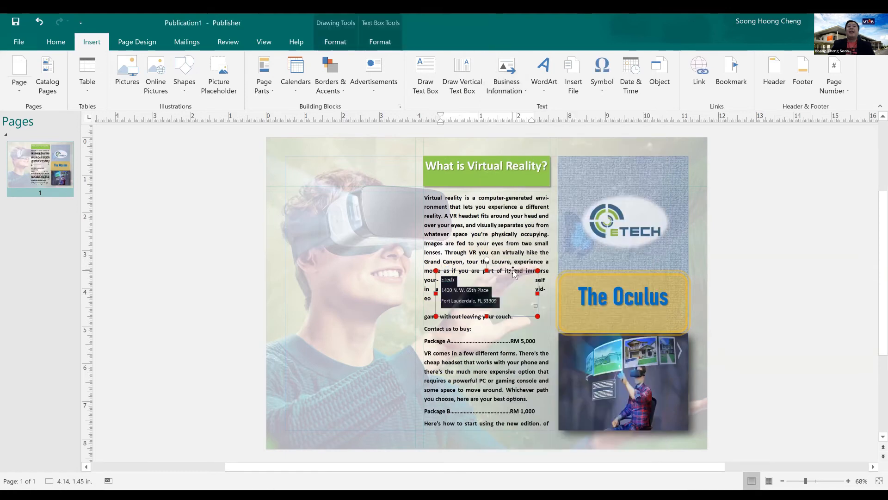
pyautogui.moveTo(492, 275); pyautogui.dragTo(348, 318)
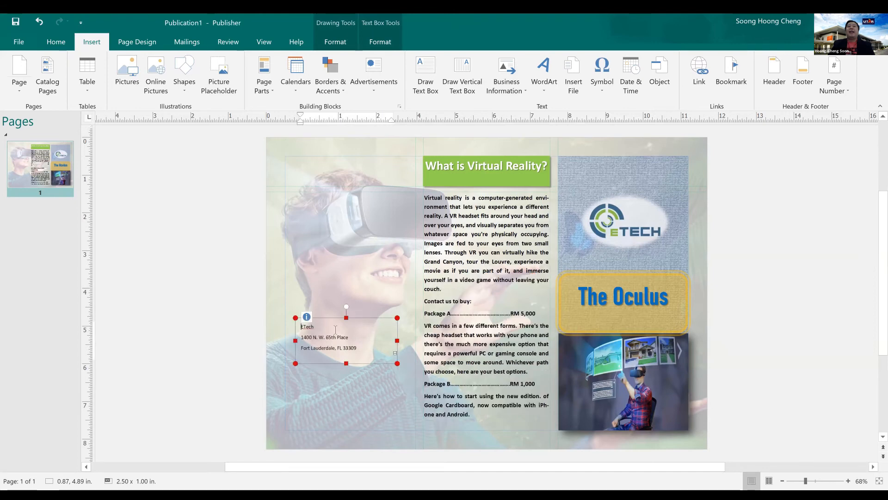
# Step: Make the ETech address text bold at 12 pt and move its text box slightly lower in the first column
pyautogui.click(56, 42)
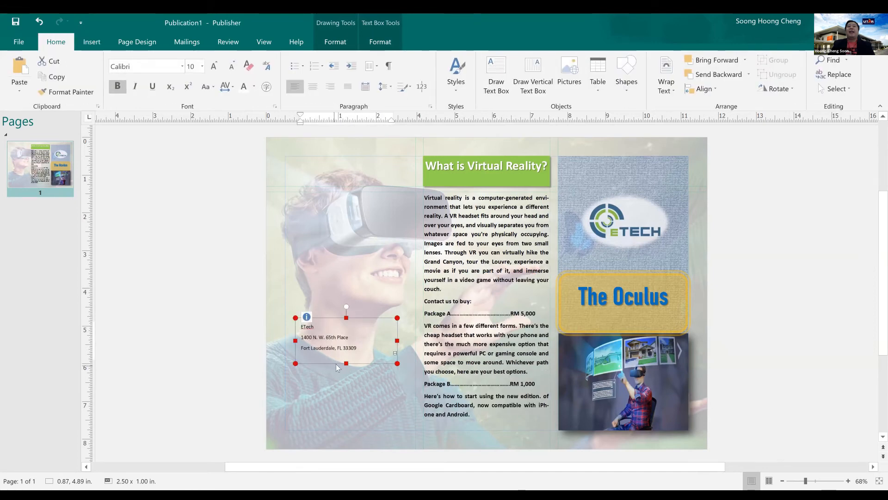
pyautogui.hotkey('ctrl', 'a')
pyautogui.click(116, 87)
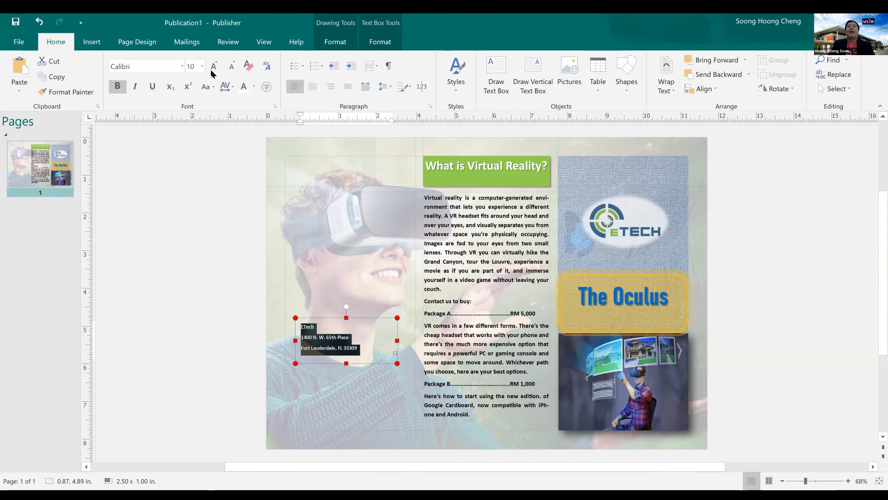
pyautogui.click(232, 66)
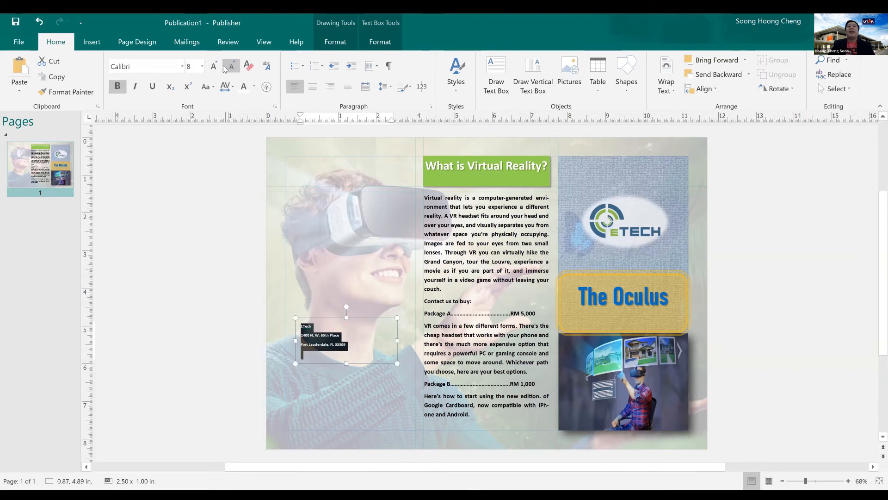
pyautogui.click(218, 67)
pyautogui.click(220, 69)
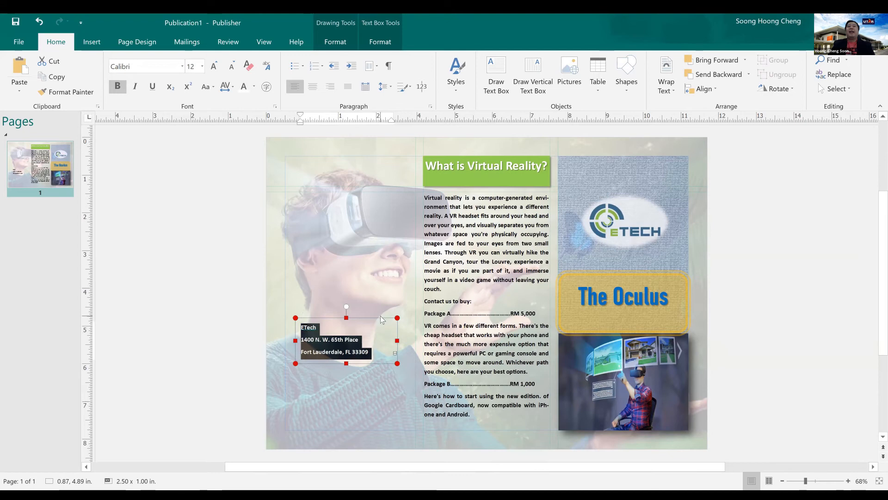
pyautogui.moveTo(374, 341); pyautogui.dragTo(368, 369)
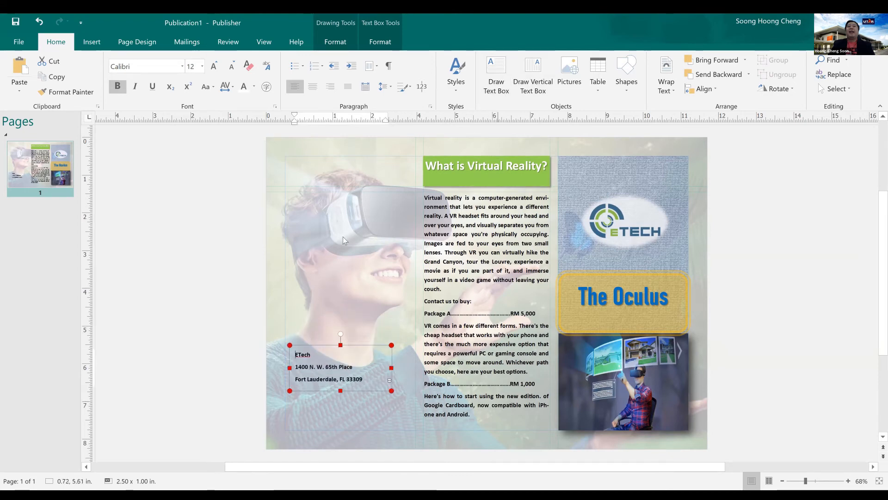
pyautogui.click(493, 131)
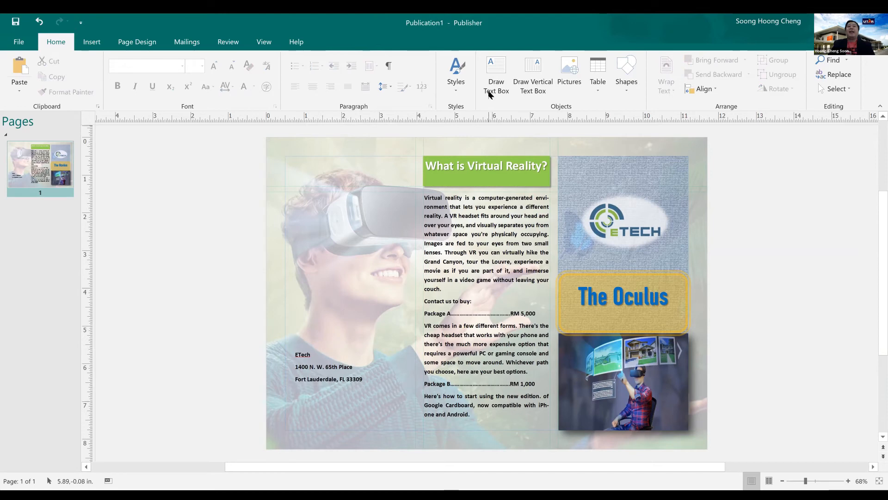
# Step: Insert the business information Phone/Fax/Email field and place it directly beneath the ETech address
pyautogui.click(95, 42)
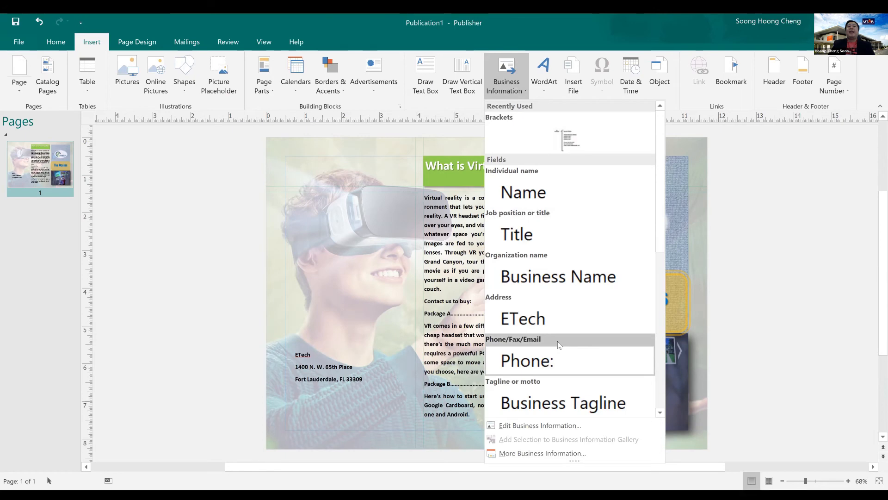
pyautogui.click(557, 341)
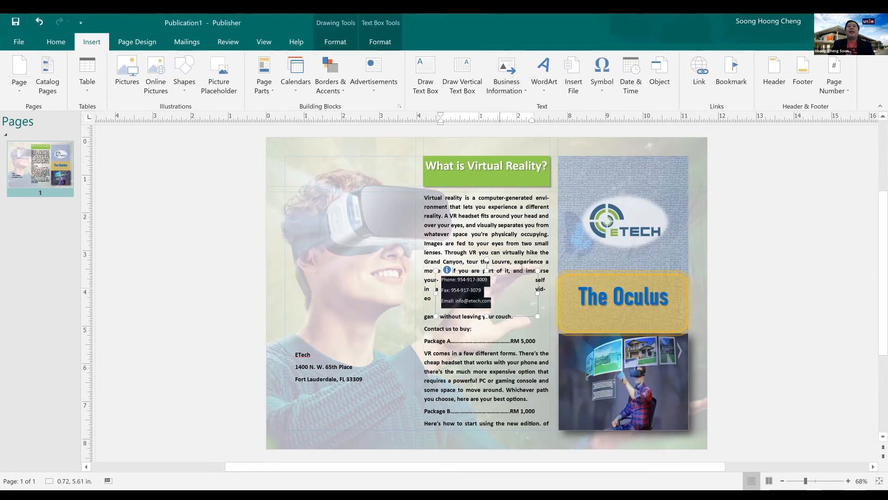
pyautogui.moveTo(523, 271); pyautogui.dragTo(375, 388)
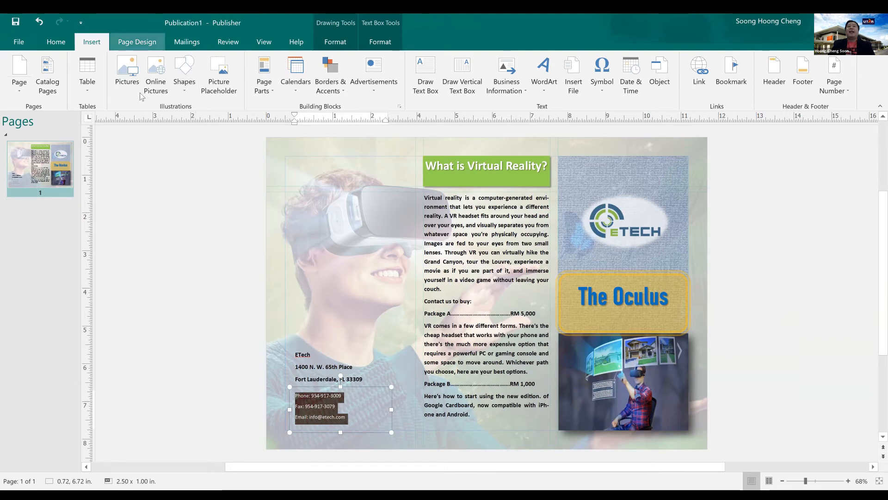
# Step: Make the phone, fax and email text bold and enlarge it to match the address text above
pyautogui.click(56, 42)
pyautogui.click(214, 66)
pyautogui.click(214, 68)
pyautogui.click(794, 272)
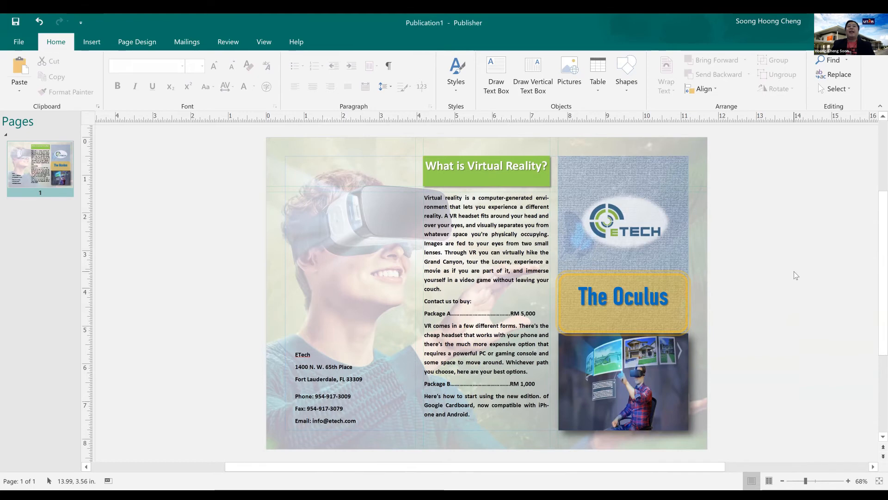
# Step: Insert a blank page after page 1 of the brochure
pyautogui.rightClick(40, 169)
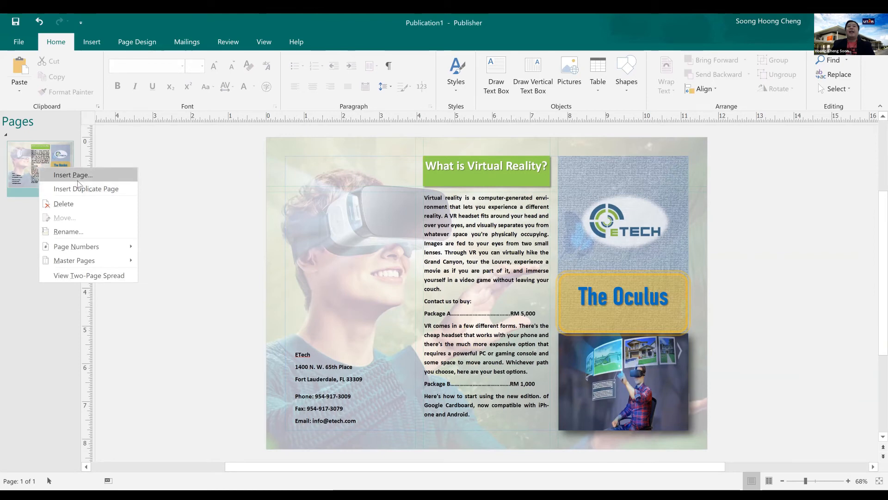
pyautogui.press('Return')
pyautogui.press('Return')
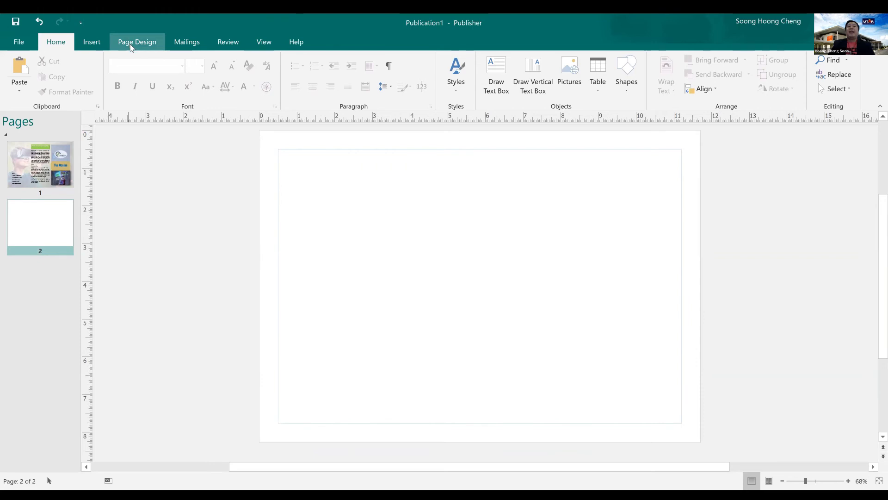
# Step: Apply built-in ruler guides to page 2 that divide it into three columns with a heading row
pyautogui.click(130, 43)
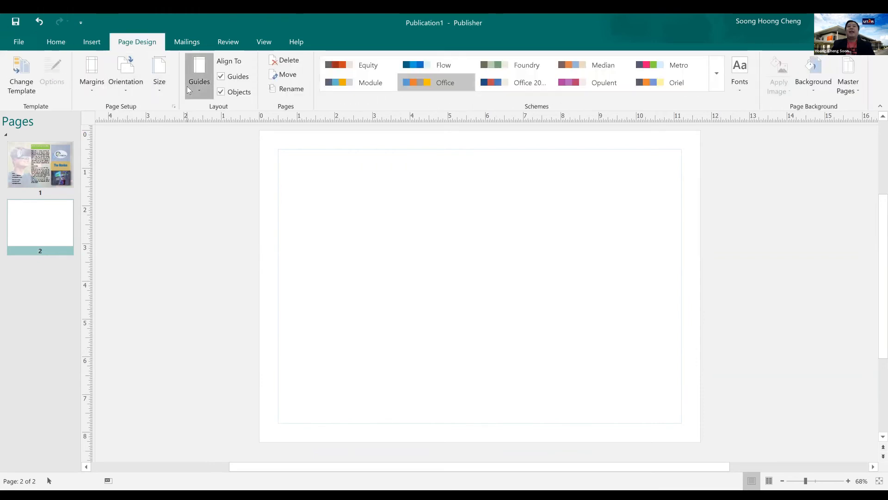
pyautogui.click(288, 211)
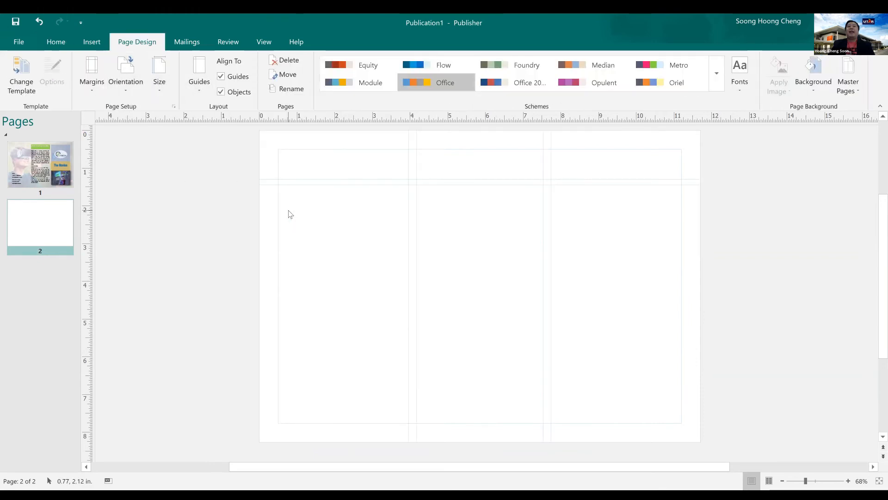
# Step: Copy the green "What is Virtual Reality?" heading box from page 1 into the heading row of page 2's first column
pyautogui.click(48, 170)
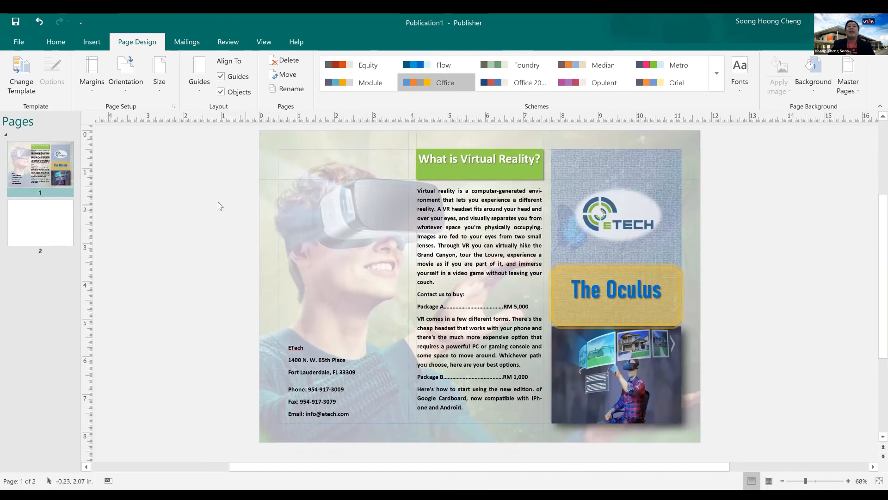
pyautogui.click(515, 151)
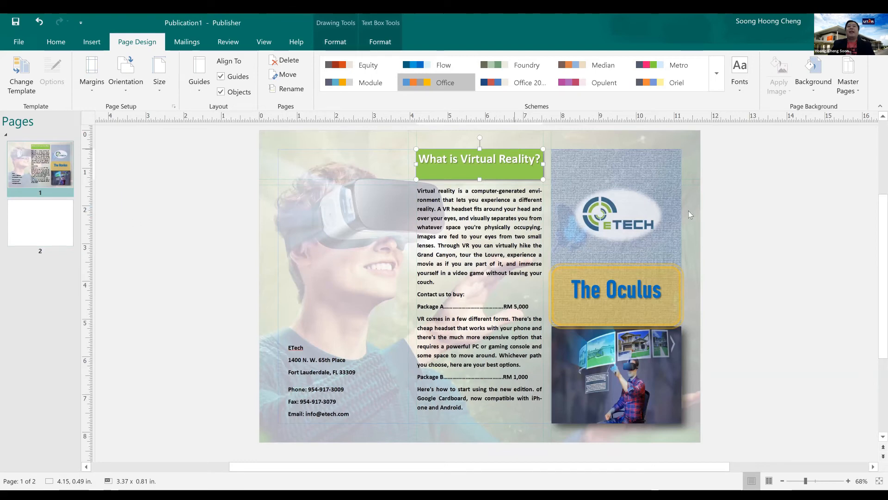
pyautogui.hotkey('ctrl', 'v')
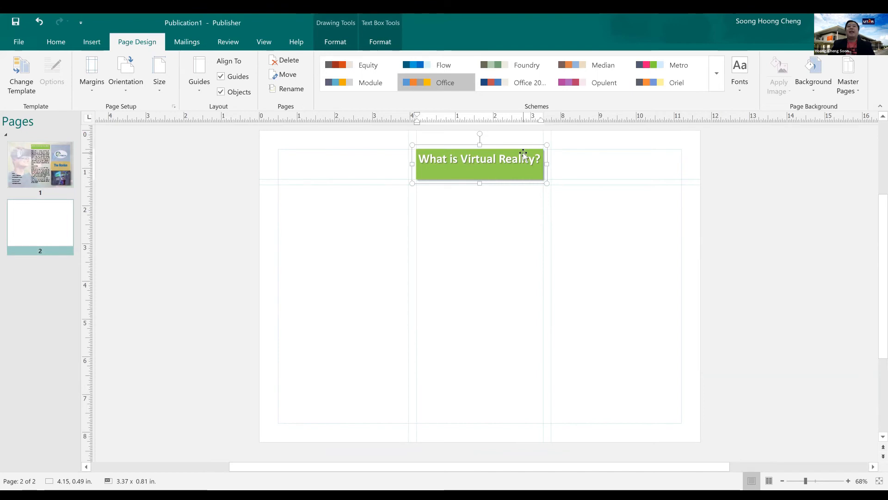
pyautogui.moveTo(523, 156); pyautogui.dragTo(387, 152)
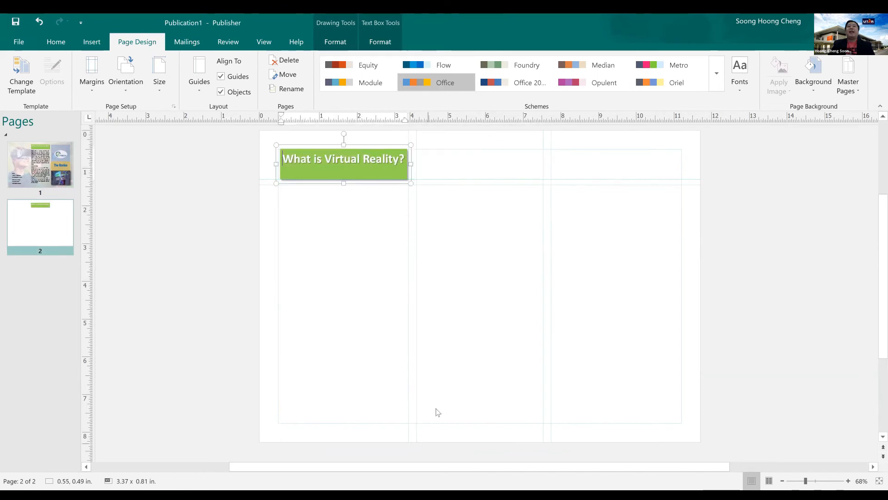
pyautogui.click(583, 289)
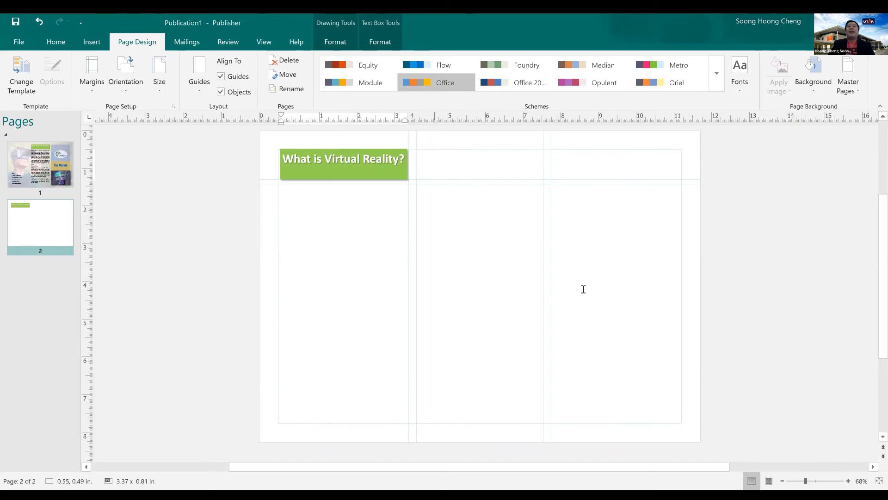
# Step: Replace the text of page 2's green heading with "The Oculus"
pyautogui.click(341, 163)
pyautogui.hotkey('ctrl', 'a')
pyautogui.write('The Oculus')
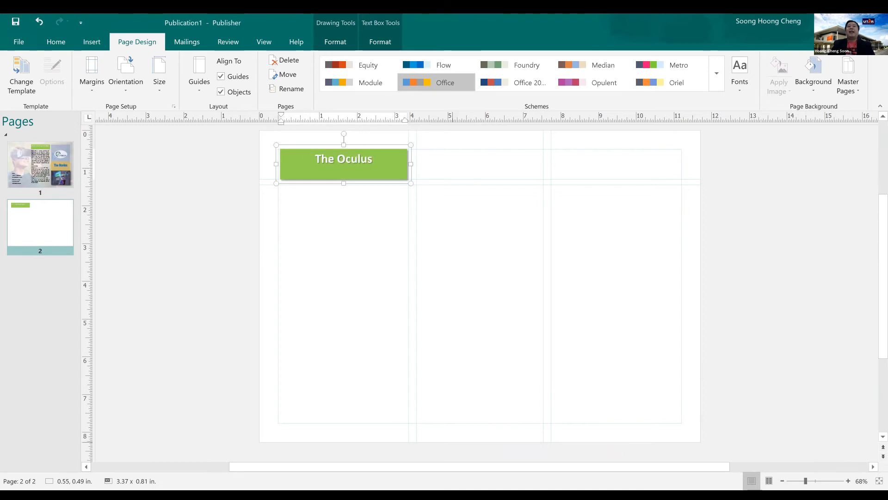
pyautogui.click(440, 226)
# Step: Copy the virtual reality body text box from page 1 and place it under "The Oculus" heading on page 2
pyautogui.click(40, 171)
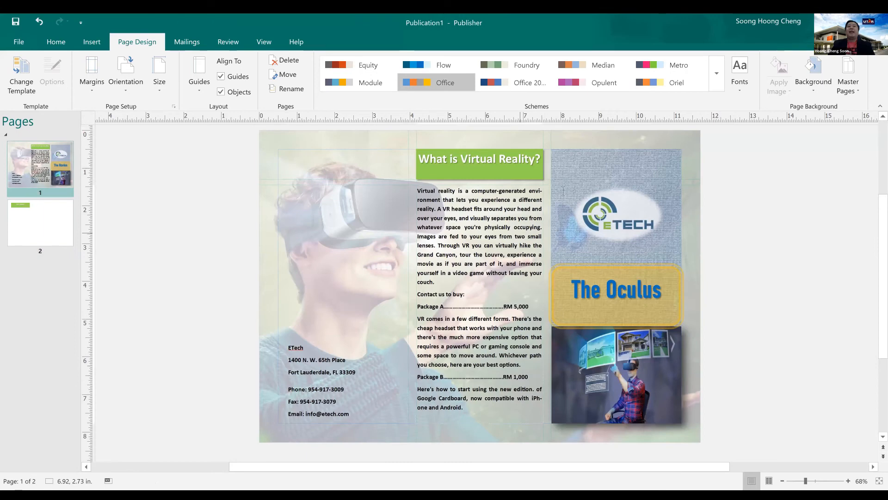
pyautogui.click(536, 186)
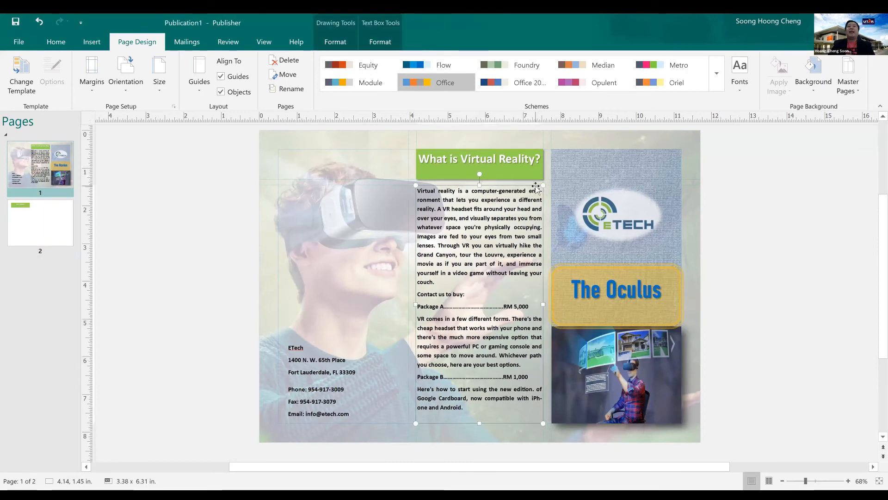
pyautogui.hotkey('ctrl', 'c')
pyautogui.click(28, 231)
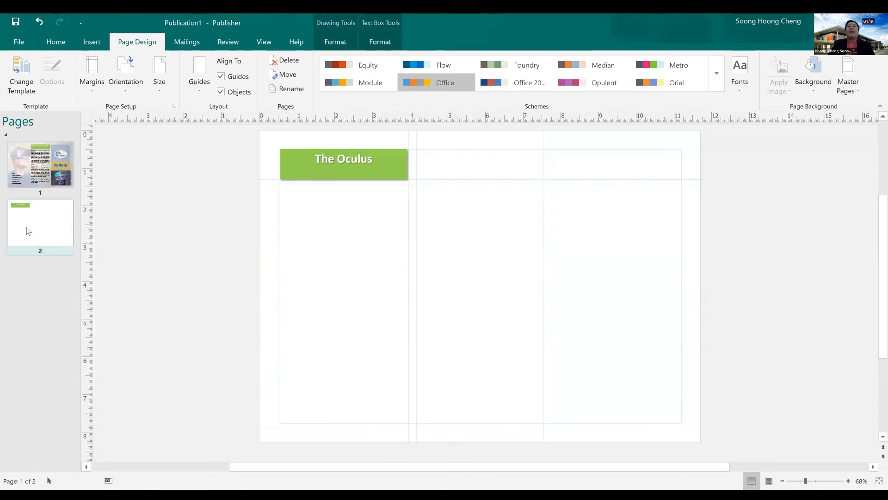
pyautogui.hotkey('ctrl', 'v')
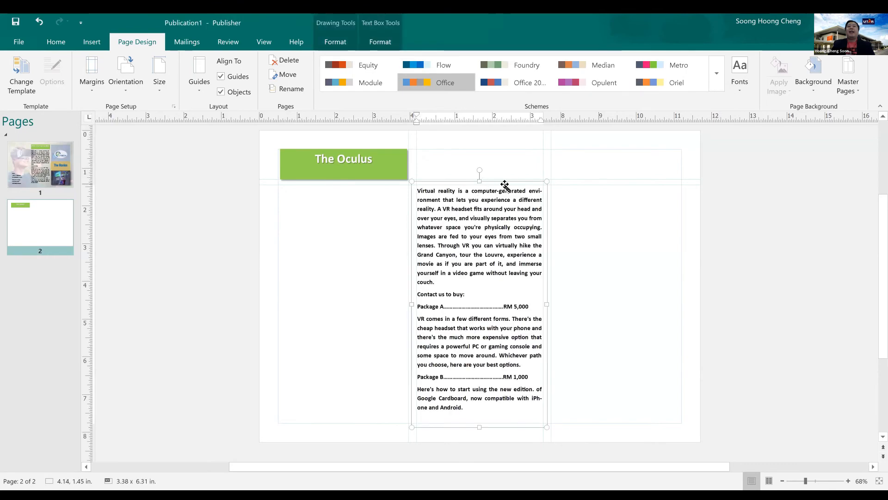
pyautogui.moveTo(416, 183); pyautogui.dragTo(369, 180)
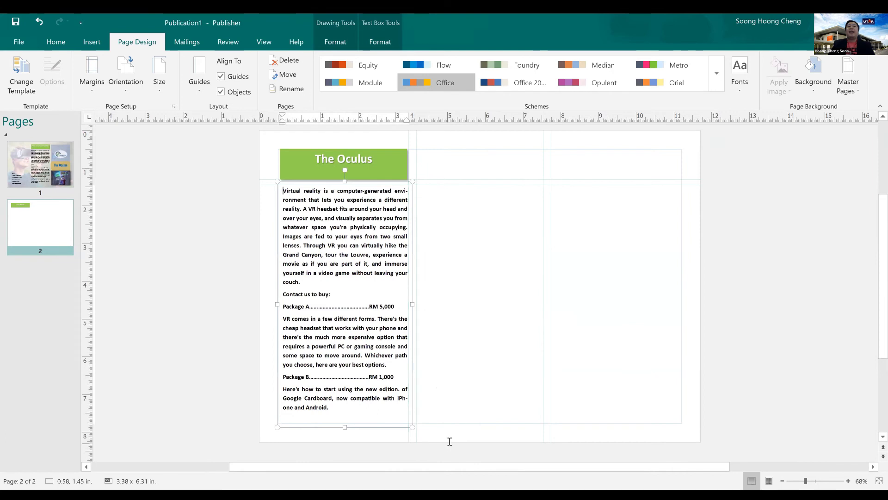
# Step: Replace the first column's body text with the Oculus Rift paragraph and shorten its box from above to about 3.08 in high
pyautogui.click(450, 441)
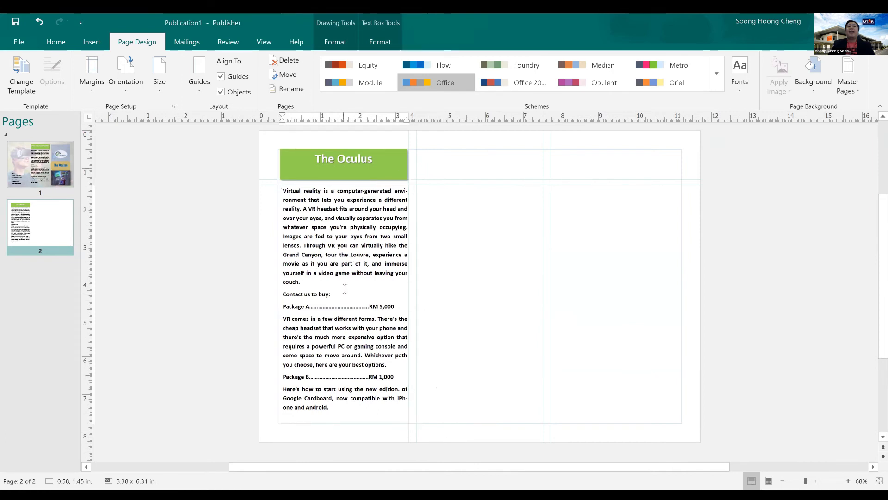
pyautogui.hotkey('ctrl', 'z')
pyautogui.moveTo(345, 185); pyautogui.dragTo(345, 304)
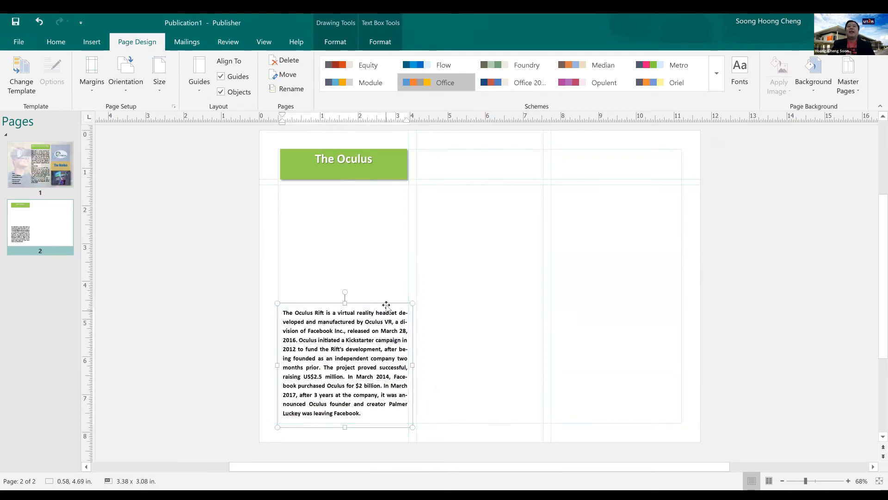
pyautogui.click(611, 293)
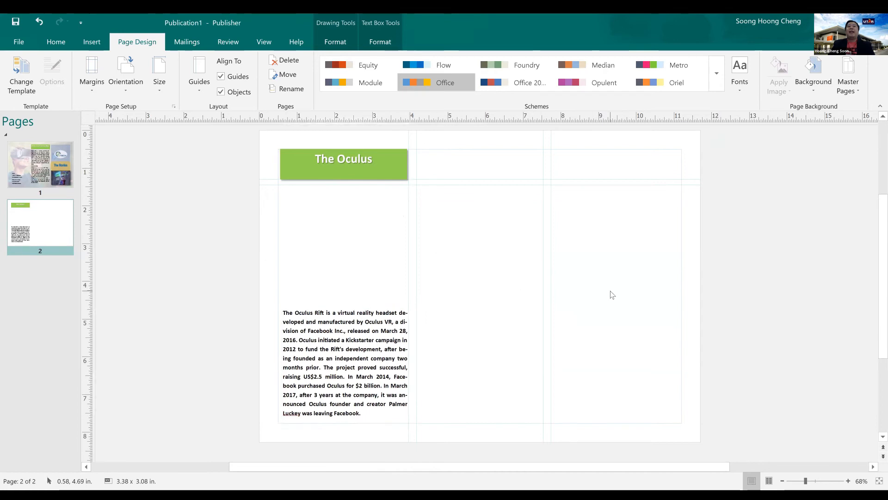
# Step: Duplicate the Oculus Rift text box and place the copy at the top of the third column
pyautogui.moveTo(383, 304); pyautogui.dragTo(655, 153)
pyautogui.click(450, 432)
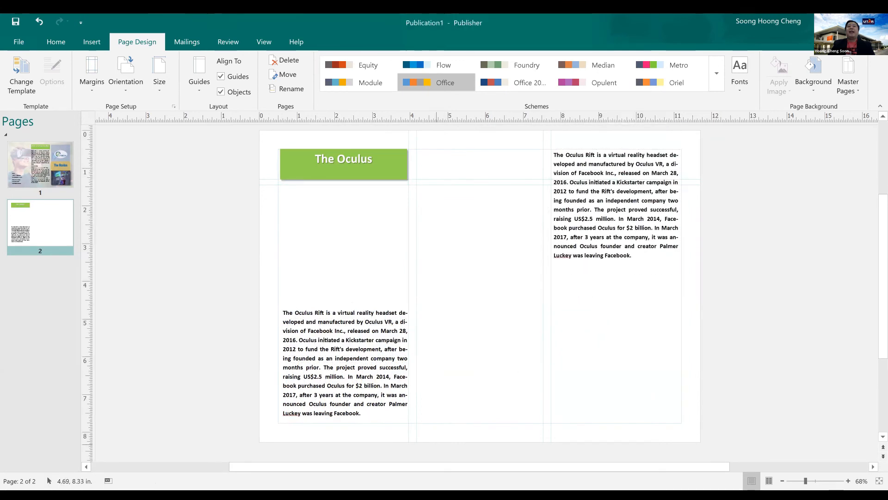
# Step: Duplicate "The Oculus" heading box at the bottom of the third column and change the copy's text to "Virtual Reality"
pyautogui.click(385, 173)
pyautogui.hotkey('ctrl', 'c')
pyautogui.click(454, 254)
pyautogui.hotkey('ctrl', 'v')
pyautogui.moveTo(388, 184); pyautogui.dragTo(660, 419)
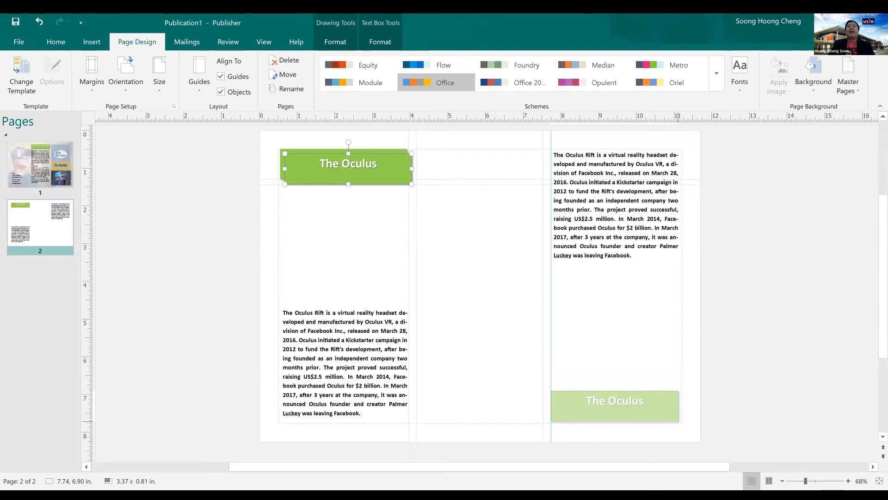
pyautogui.moveTo(659, 419); pyautogui.dragTo(660, 418)
pyautogui.tripleClick(606, 404)
pyautogui.hotkey('ctrl', 'v')
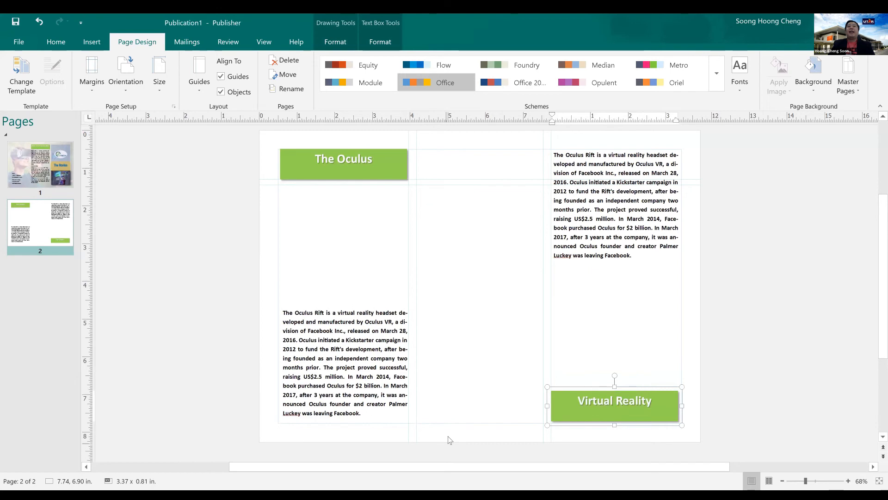
# Step: Replace the third column's Oculus Rift text with the paragraph beginning "Virtual reality (VR) is a computer technology"
pyautogui.click(449, 436)
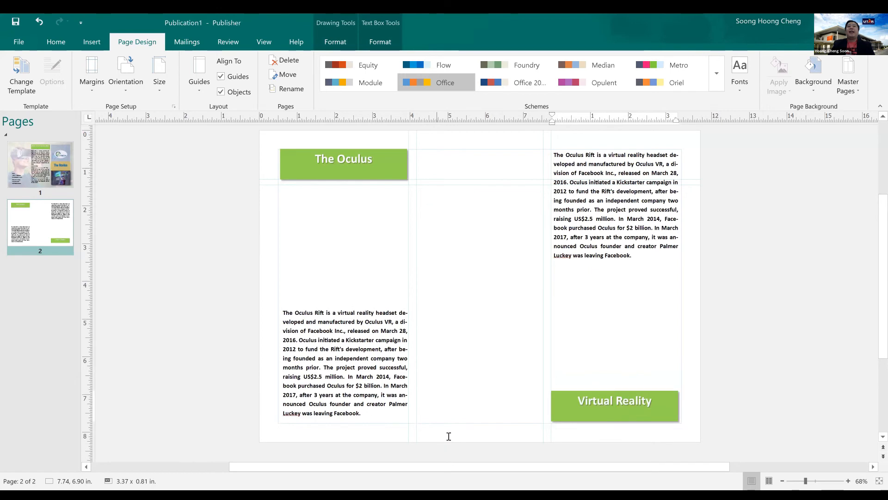
pyautogui.click(605, 221)
pyautogui.hotkey('ctrl', 'a')
pyautogui.hotkey('ctrl', 'v')
pyautogui.click(499, 306)
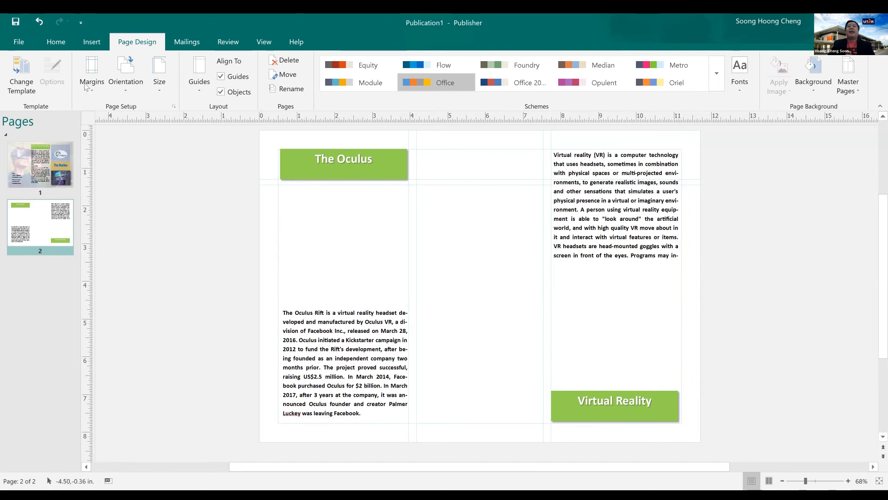
# Step: Insert healthcare-technology.jpg beneath "The Oculus" heading, fit it to about 3.47 x 2.65 in, and apply a drop-shadow picture style
pyautogui.click(90, 42)
pyautogui.click(123, 74)
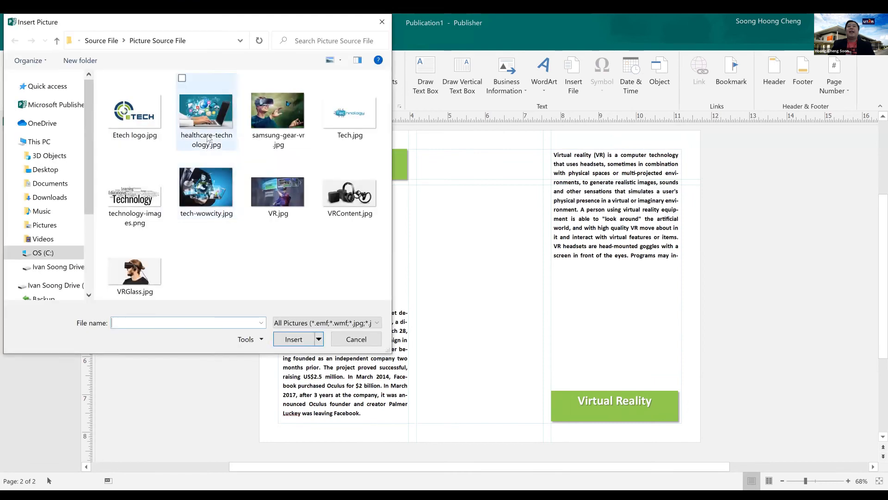
pyautogui.click(208, 121)
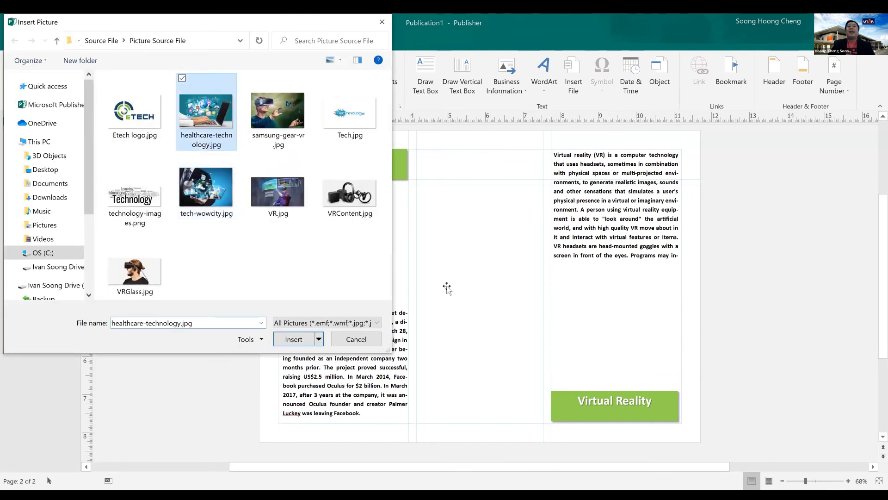
pyautogui.press('Return')
pyautogui.moveTo(573, 363); pyautogui.dragTo(446, 267)
pyautogui.moveTo(384, 231); pyautogui.dragTo(376, 245)
pyautogui.moveTo(432, 243); pyautogui.dragTo(400, 244)
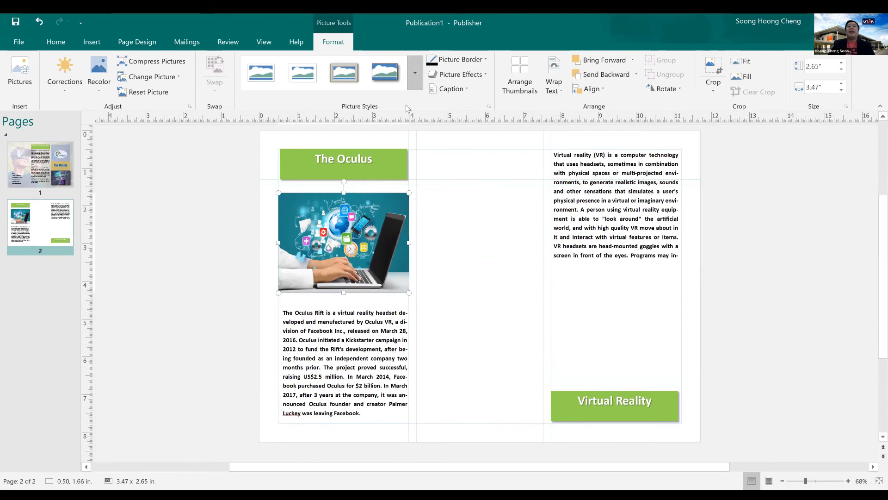
pyautogui.click(465, 79)
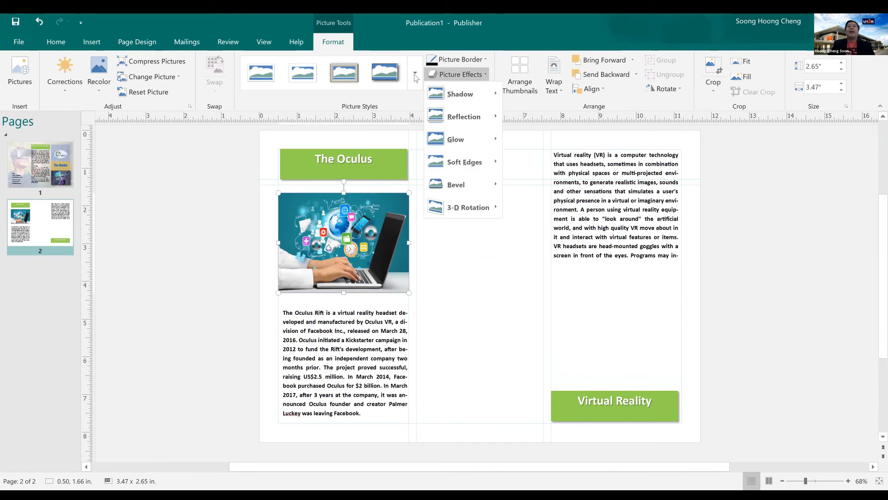
pyautogui.click(432, 250)
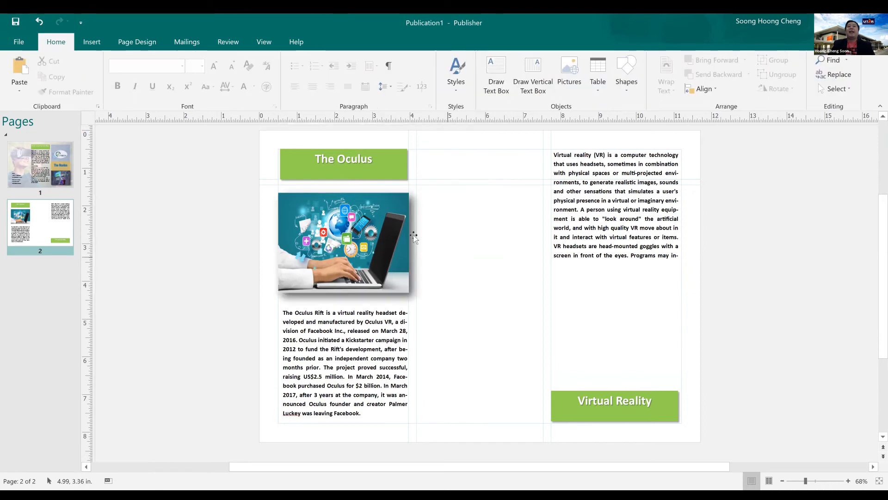
# Step: Insert tech-wowcity.jpg above the "Virtual Reality" heading, fit it to about 3.48 x 2.82 in, and apply the drop-shadow picture style
pyautogui.click(99, 42)
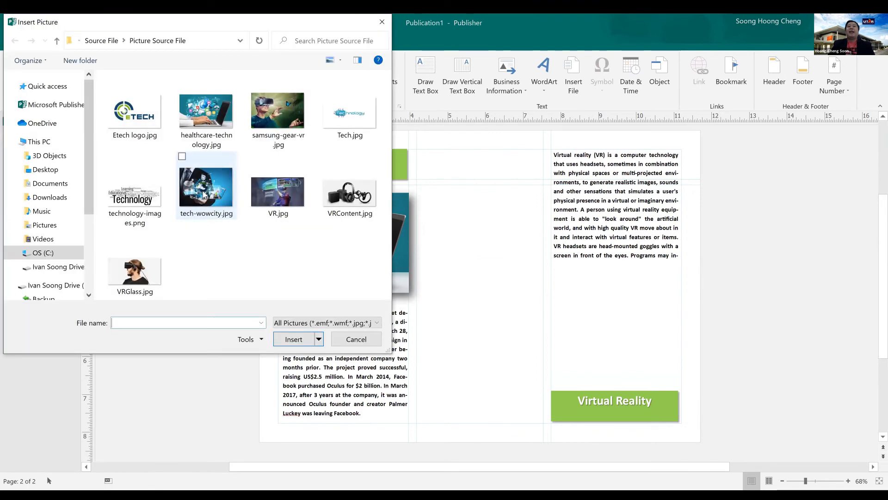
pyautogui.doubleClick(202, 190)
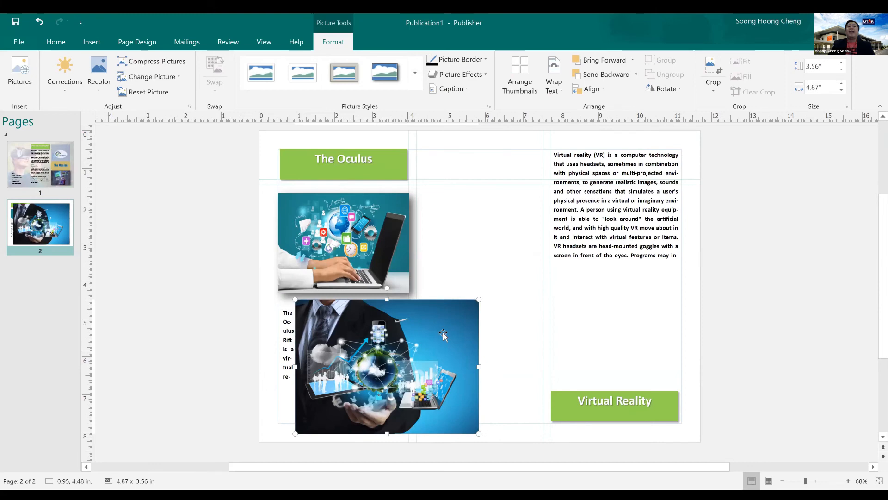
pyautogui.moveTo(474, 302); pyautogui.dragTo(553, 322)
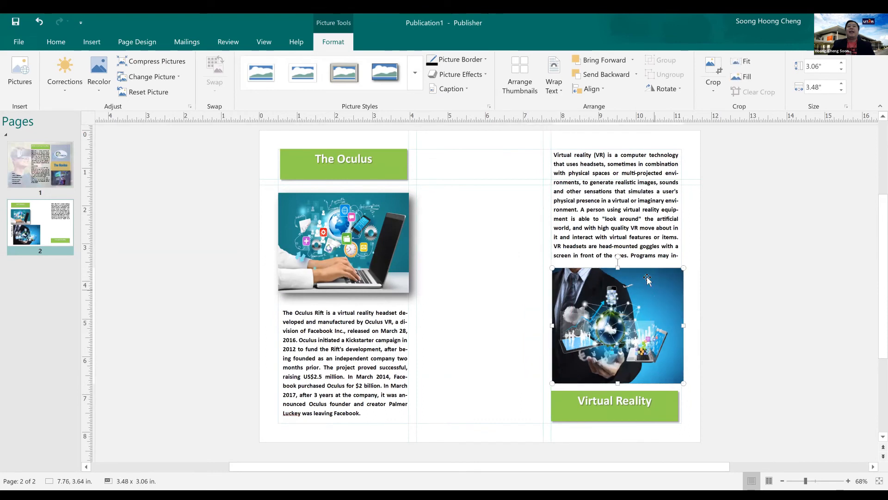
pyautogui.moveTo(618, 268); pyautogui.dragTo(626, 300)
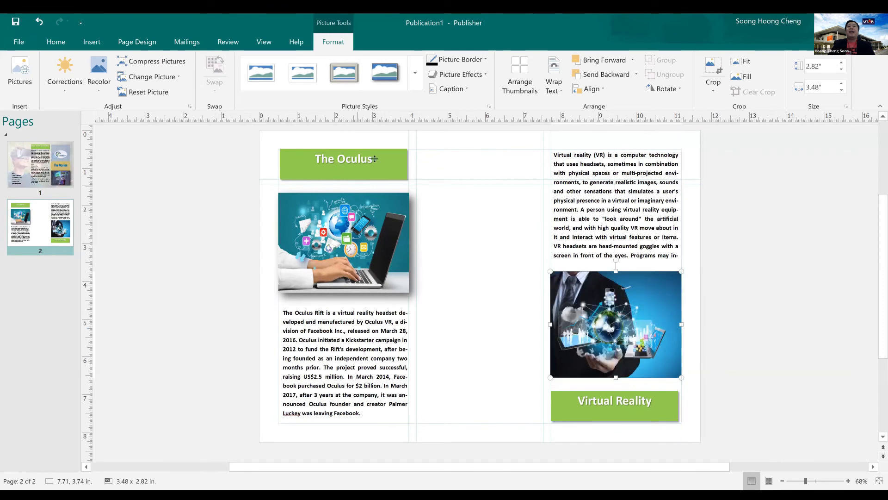
pyautogui.click(385, 73)
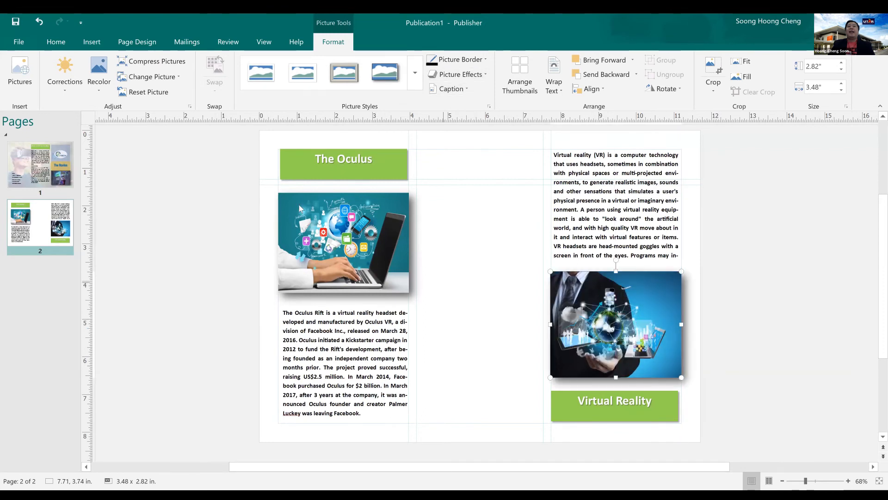
# Step: Insert technology-images.png and scale it to about 3.53 x 1.34 in at the top of the middle column
pyautogui.click(92, 42)
pyautogui.click(123, 75)
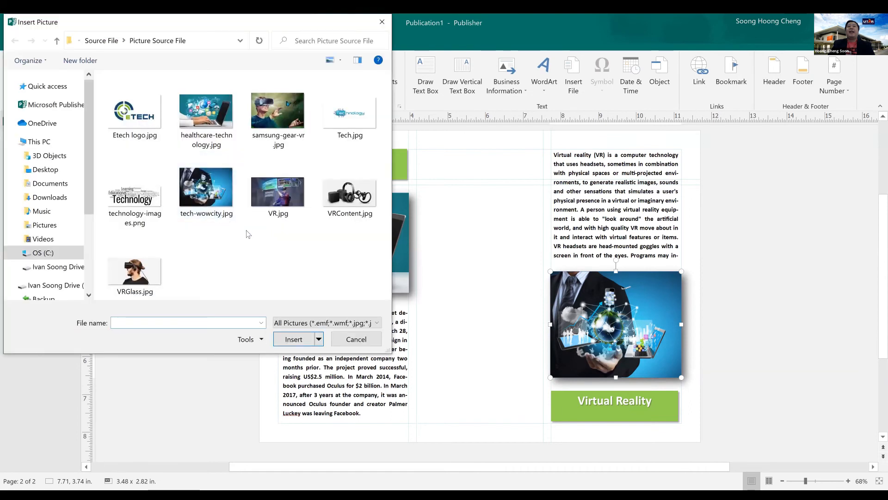
pyautogui.click(157, 204)
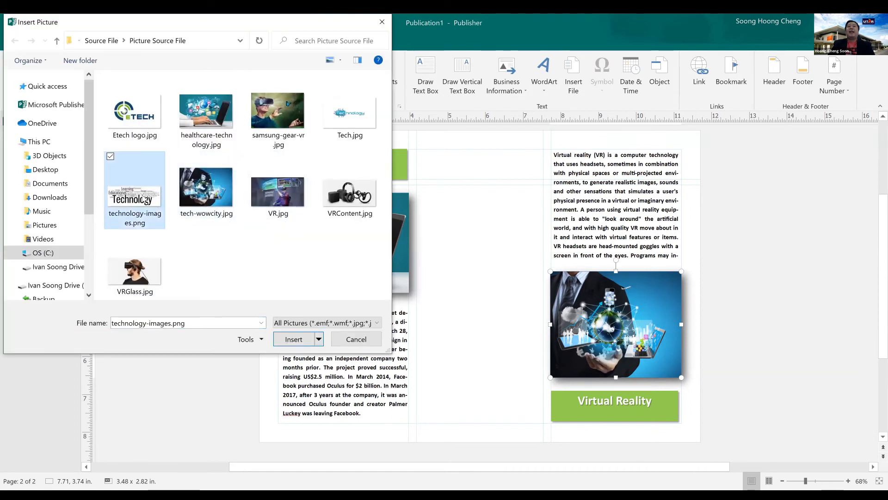
pyautogui.press('Return')
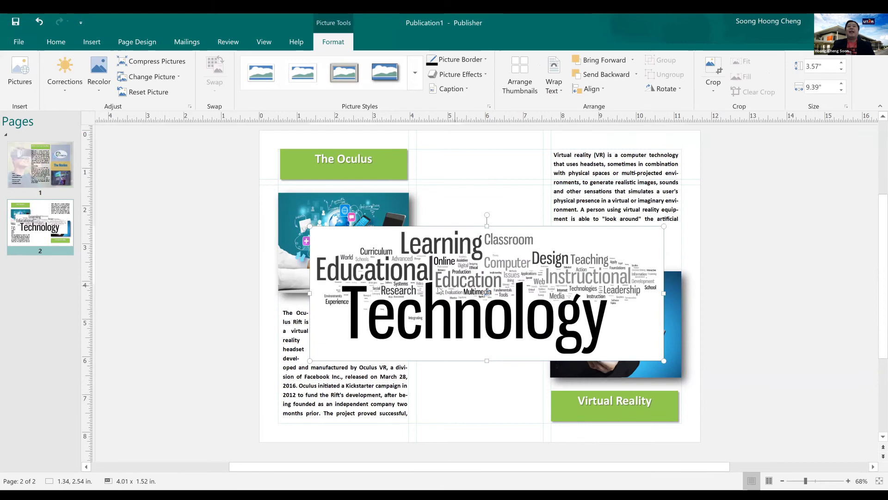
pyautogui.moveTo(401, 266); pyautogui.dragTo(497, 176)
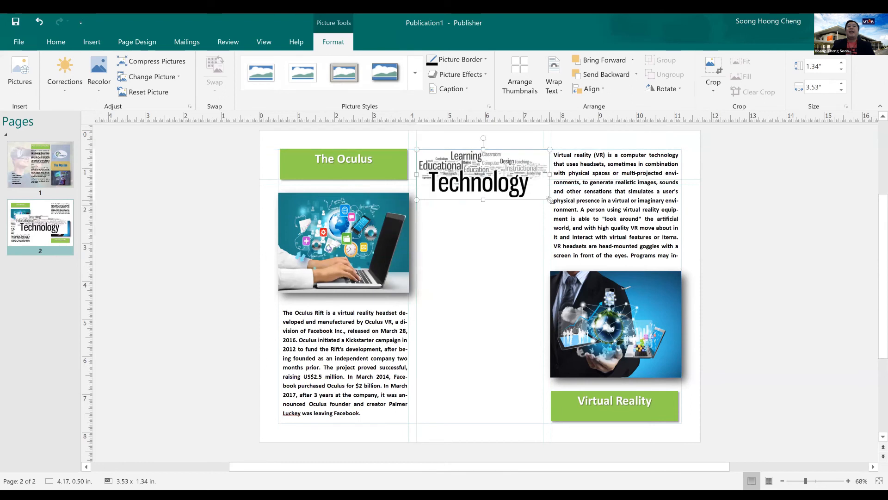
# Step: Scale down the Technology word-cloud picture and place it centrally near the top of the middle column
pyautogui.moveTo(550, 200); pyautogui.dragTo(495, 198)
pyautogui.click(442, 266)
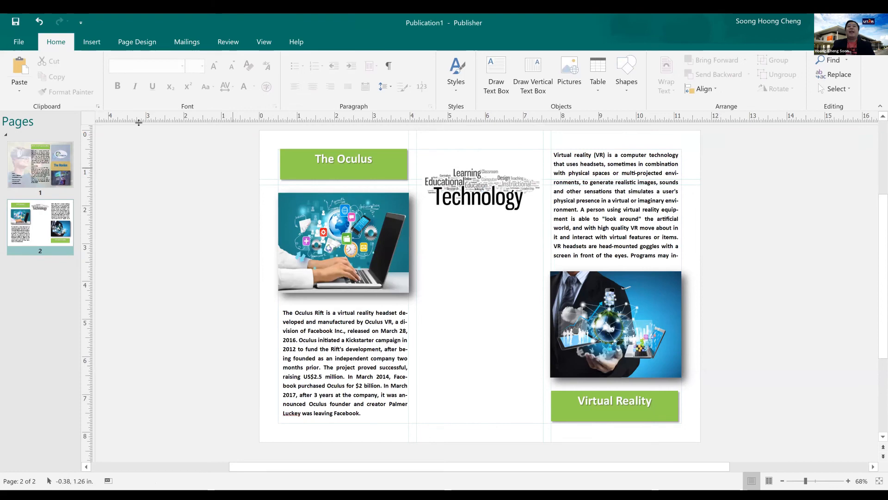
# Step: Insert VRGlass.jpg below the word cloud, tilt it counterclockwise to fit the middle column, and apply the drop-shadow picture style
pyautogui.click(130, 74)
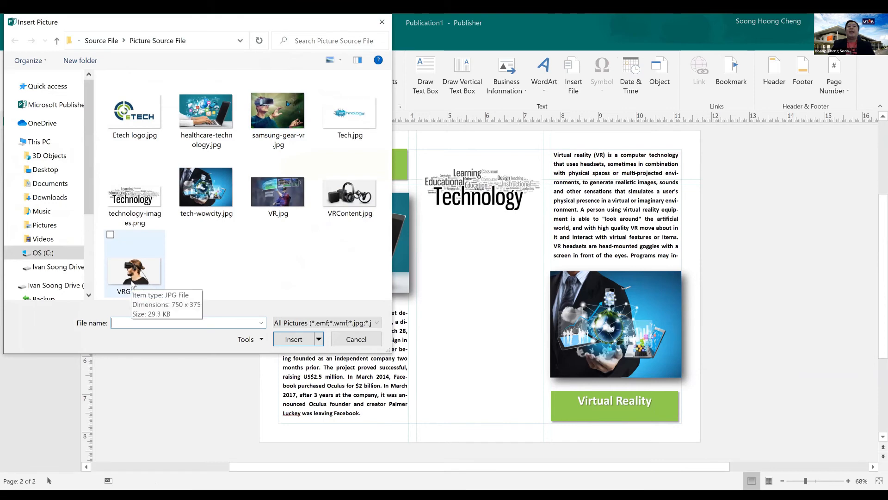
pyautogui.click(133, 284)
pyautogui.doubleClick(133, 285)
pyautogui.moveTo(494, 296); pyautogui.dragTo(465, 238)
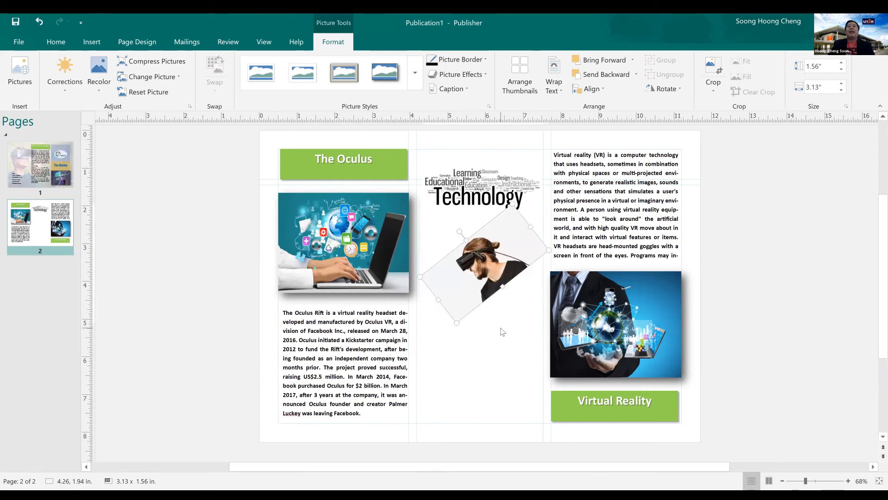
pyautogui.click(484, 196)
pyautogui.moveTo(491, 254); pyautogui.dragTo(491, 277)
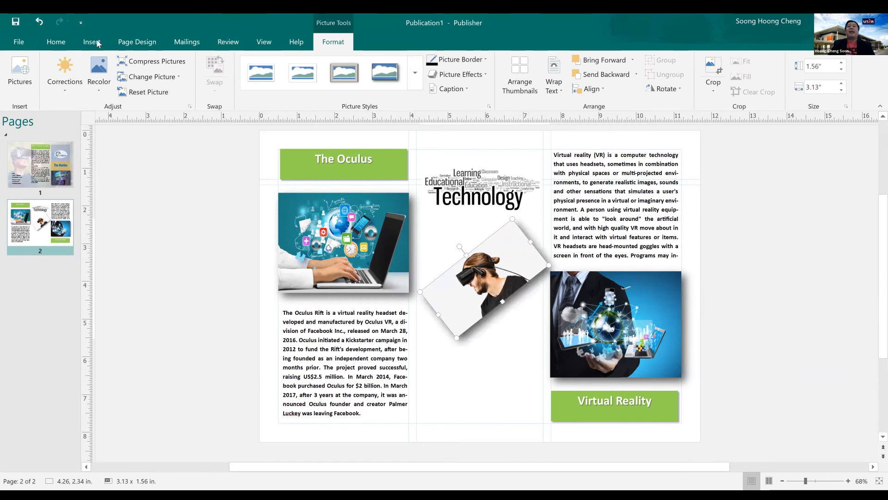
# Step: Insert VRContent.jpg, place it overlapping the lower edge of the tilted VR headset picture, and apply the drop-shadow picture style
pyautogui.click(91, 42)
pyautogui.click(130, 77)
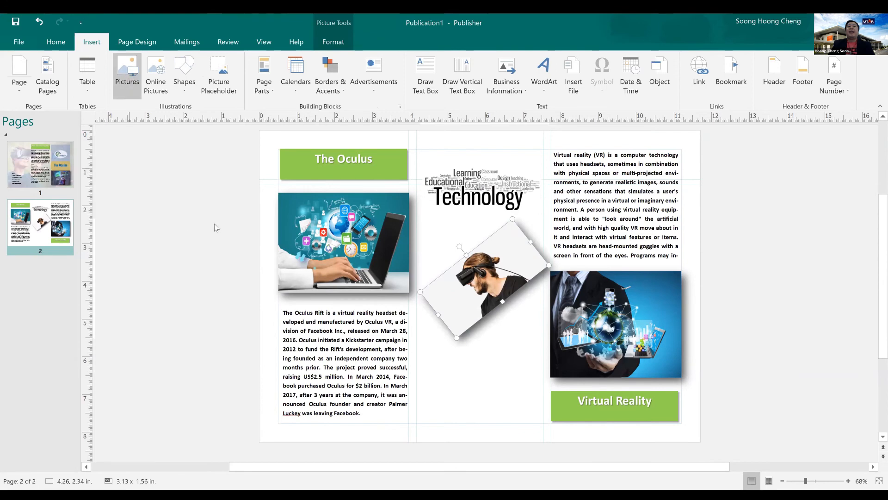
pyautogui.click(346, 205)
pyautogui.doubleClick(346, 205)
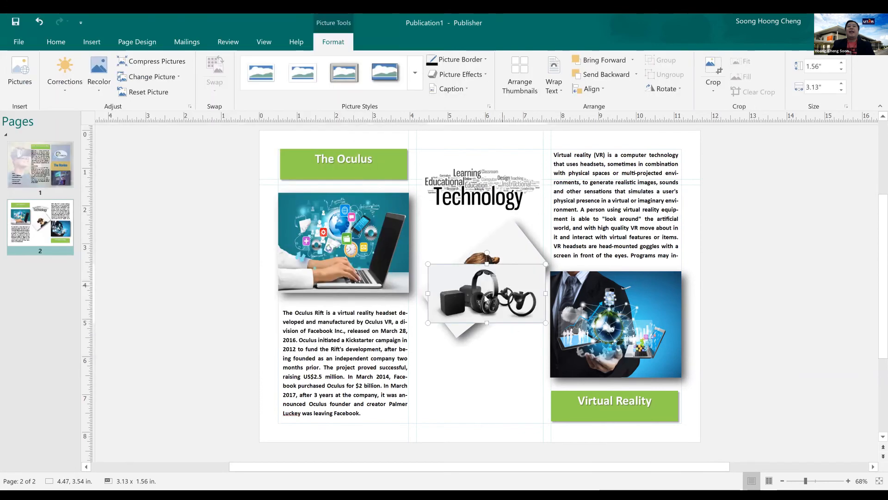
pyautogui.moveTo(487, 309); pyautogui.dragTo(486, 352)
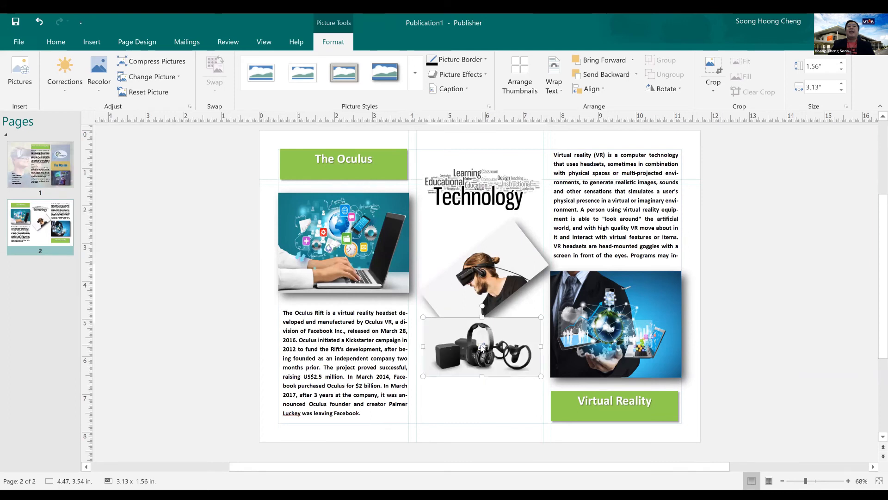
pyautogui.click(393, 80)
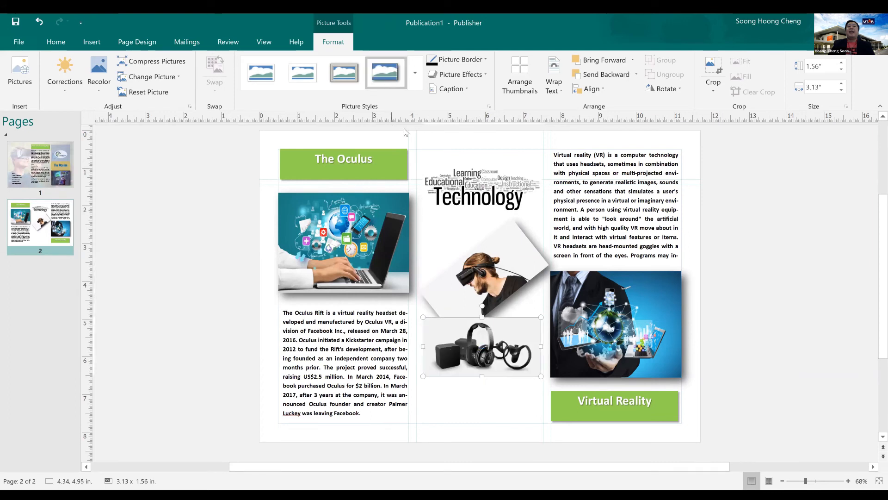
# Step: Insert Tech.jpg, shrink it to a small logo, and place it at the bottom of the middle column
pyautogui.click(96, 44)
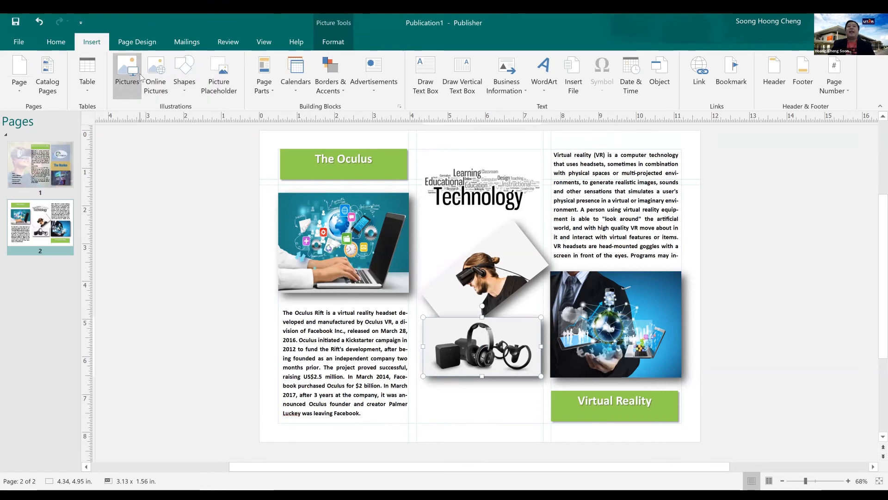
pyautogui.click(141, 78)
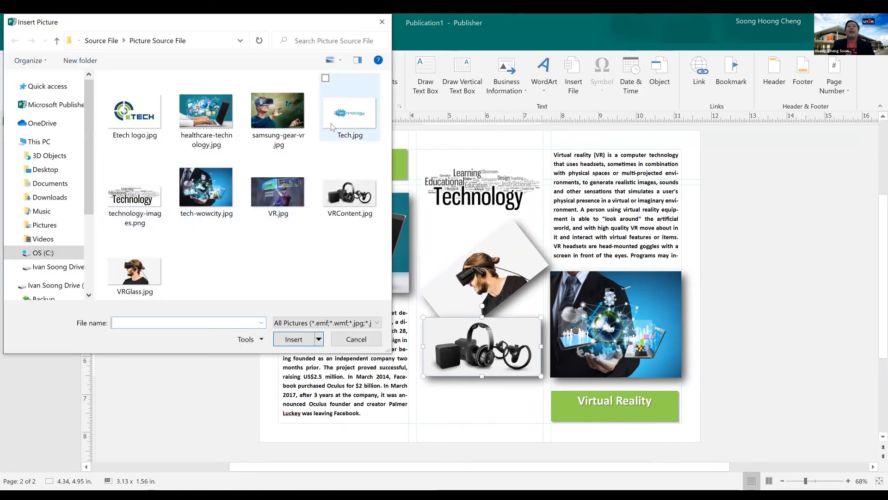
pyautogui.doubleClick(341, 122)
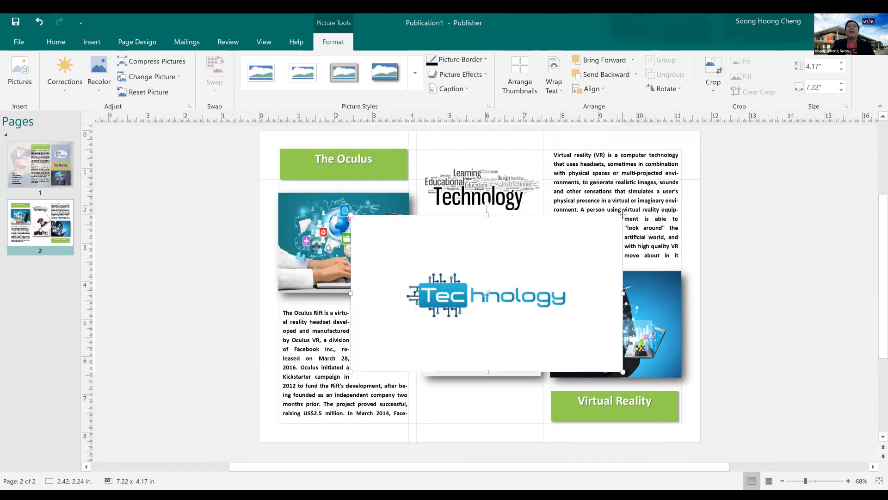
pyautogui.moveTo(481, 269); pyautogui.dragTo(495, 408)
pyautogui.click(711, 331)
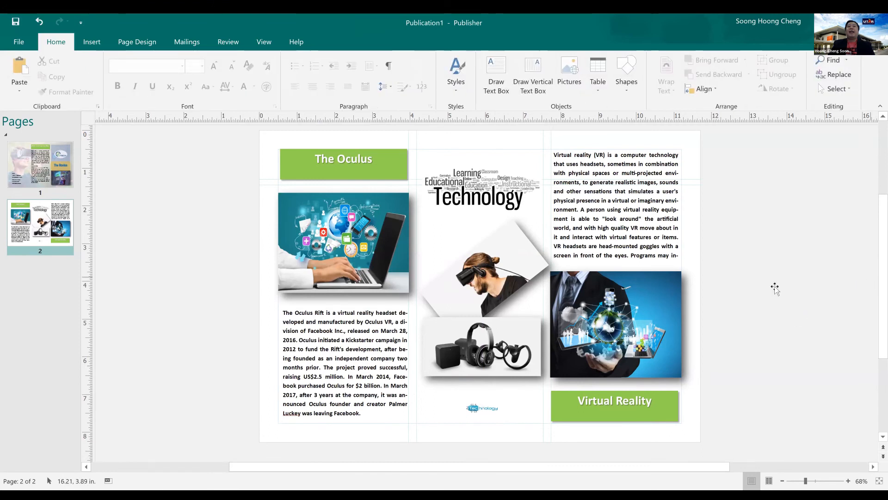
# Step: Review page 1 and the Save As settings for storing the publication on the Desktop as a Publisher file, without saving
pyautogui.click(53, 168)
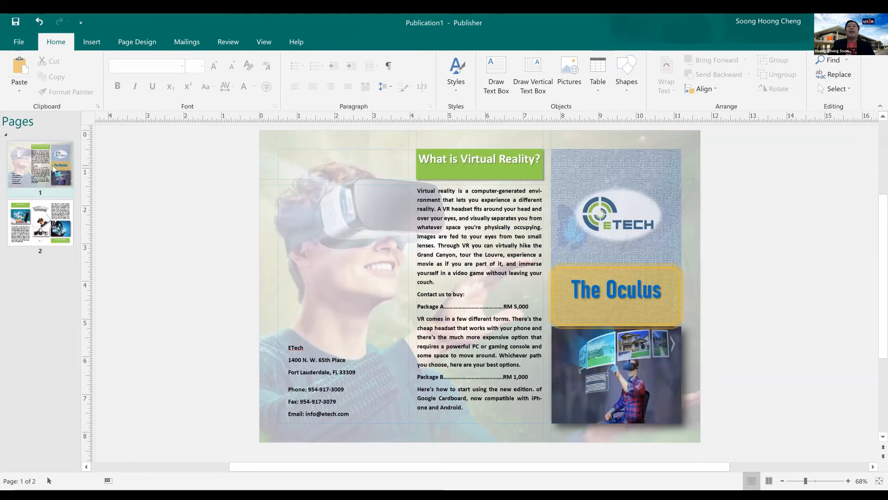
pyautogui.click(17, 41)
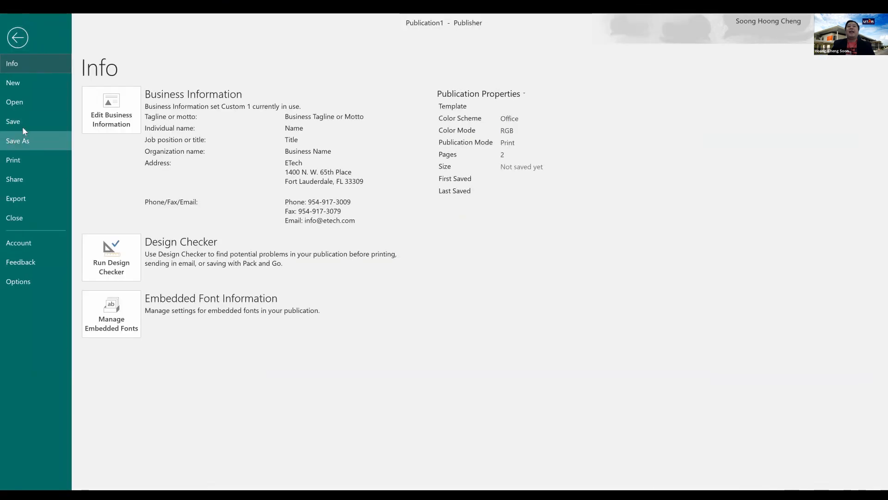
pyautogui.click(23, 138)
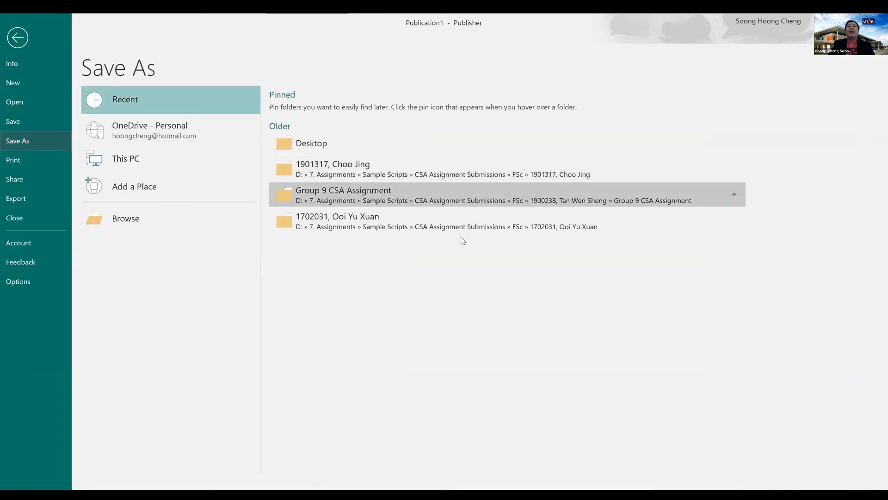
pyautogui.click(310, 144)
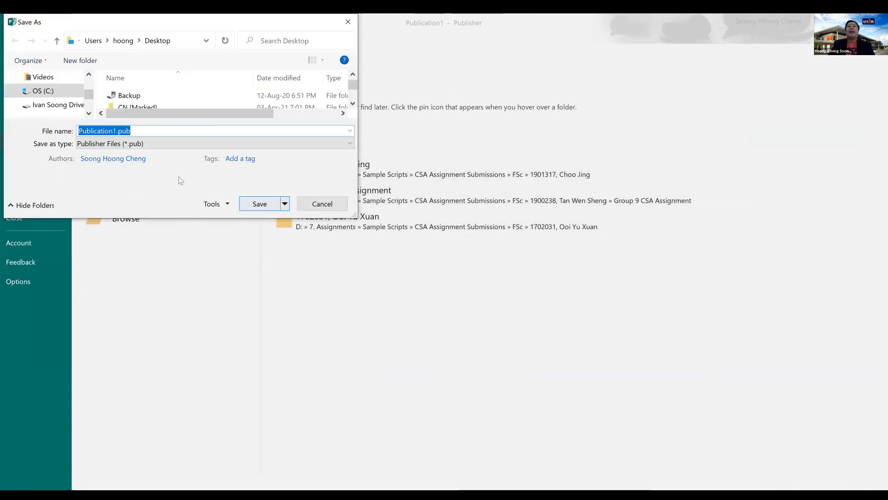
pyautogui.click(322, 205)
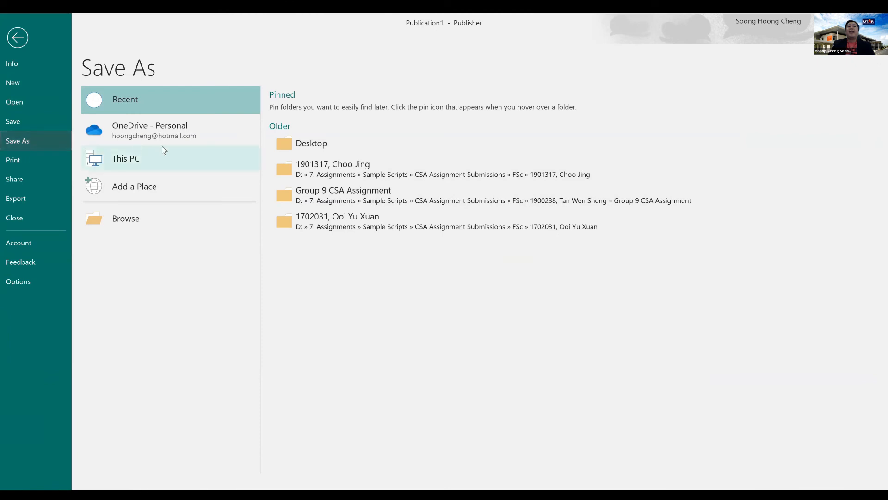
# Step: Set up saving the publication to the Desktop as a PDF file, and cancel without saving
pyautogui.click(288, 138)
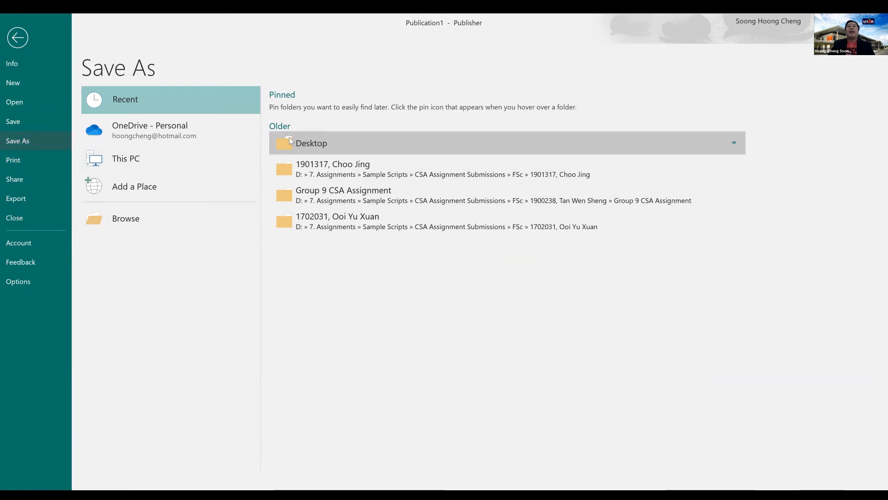
pyautogui.click(193, 144)
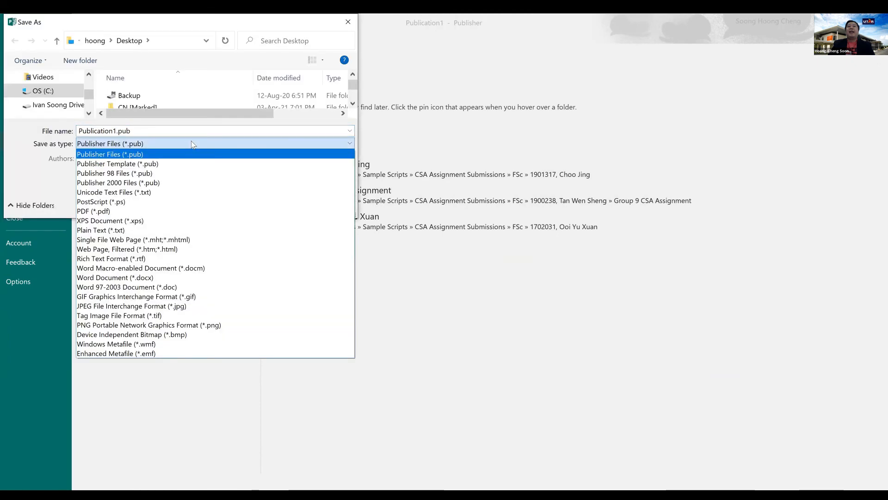
pyautogui.click(144, 202)
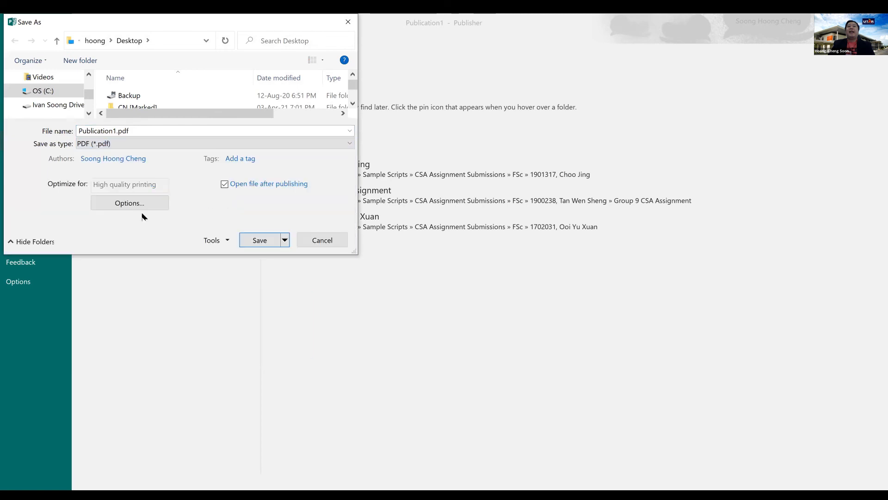
pyautogui.click(321, 241)
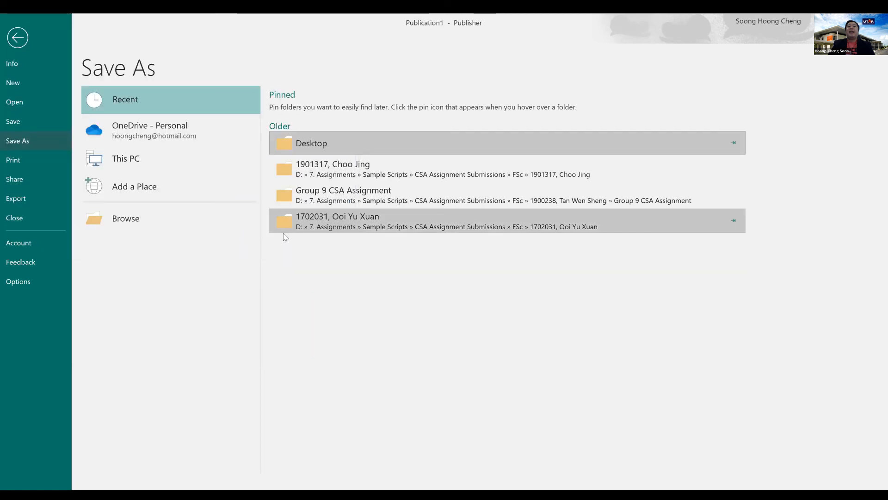
pyautogui.click(12, 43)
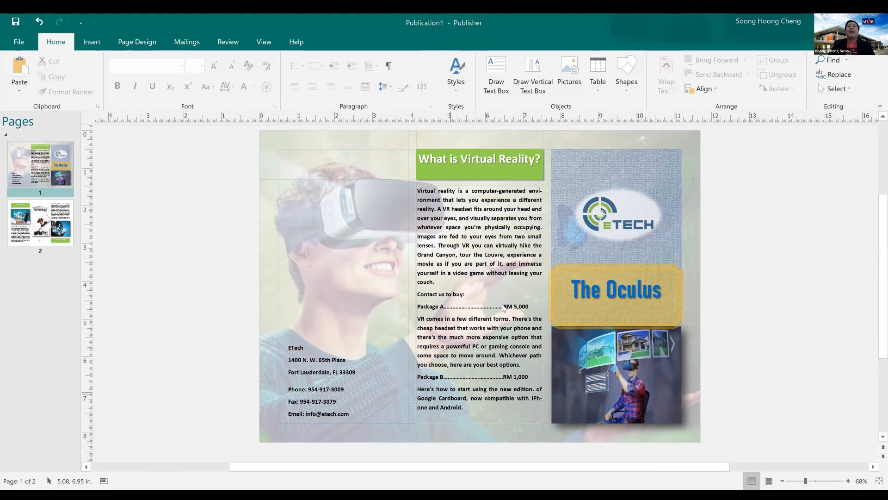
pyautogui.hotkey('alt', 'Tab')
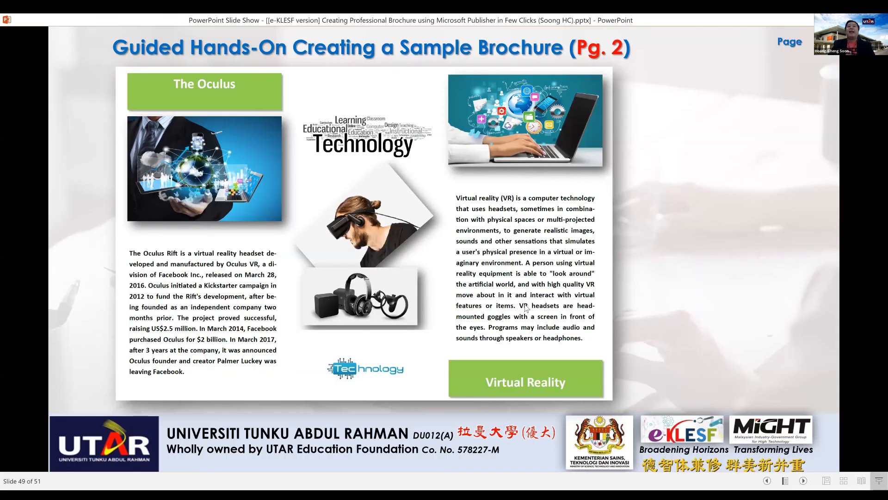
pyautogui.press('Right')
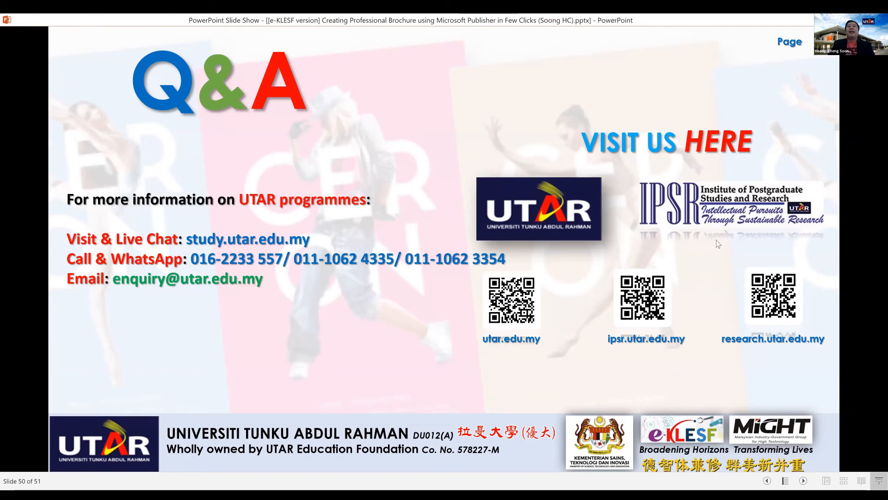
pyautogui.click(694, 325)
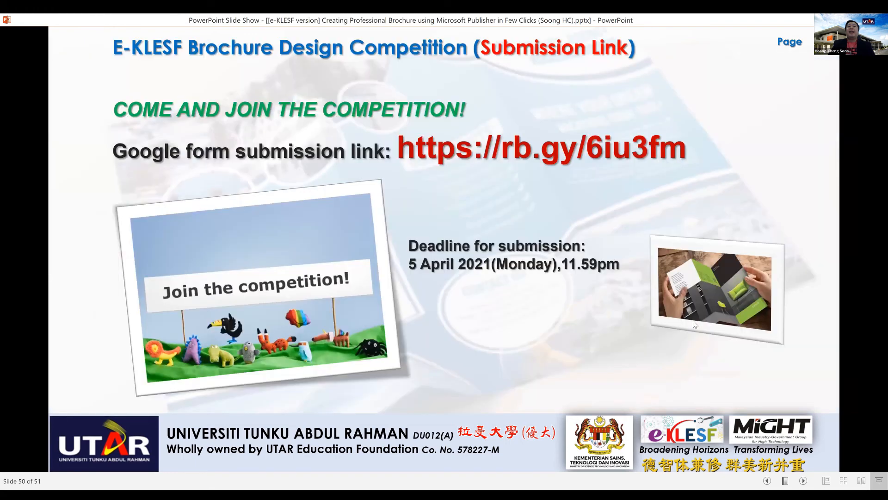